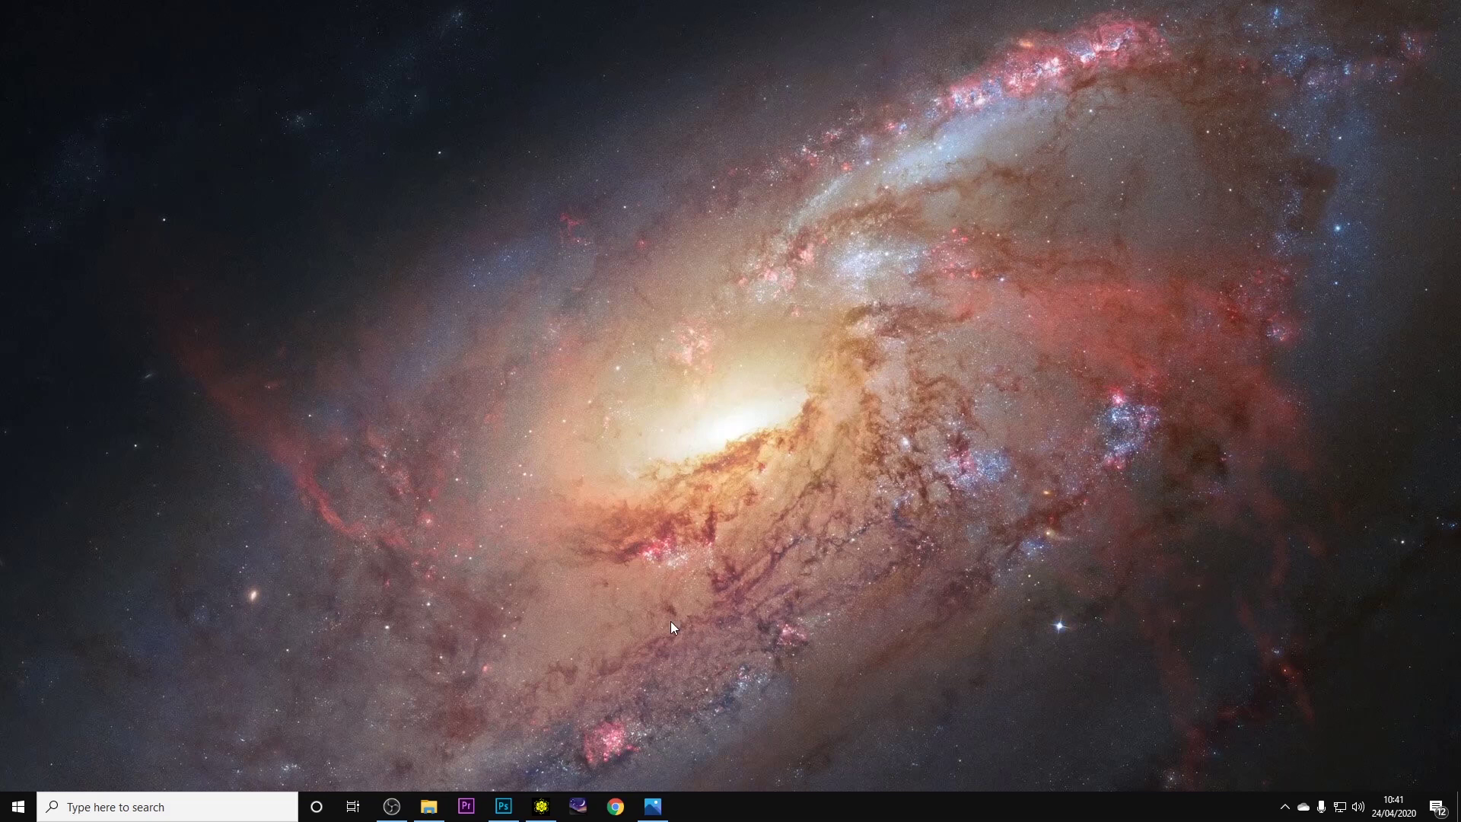
Search 'ascom download' in Chrome and start downloading the ASCOM Platform 6.4SP1 installer.
click(615, 806)
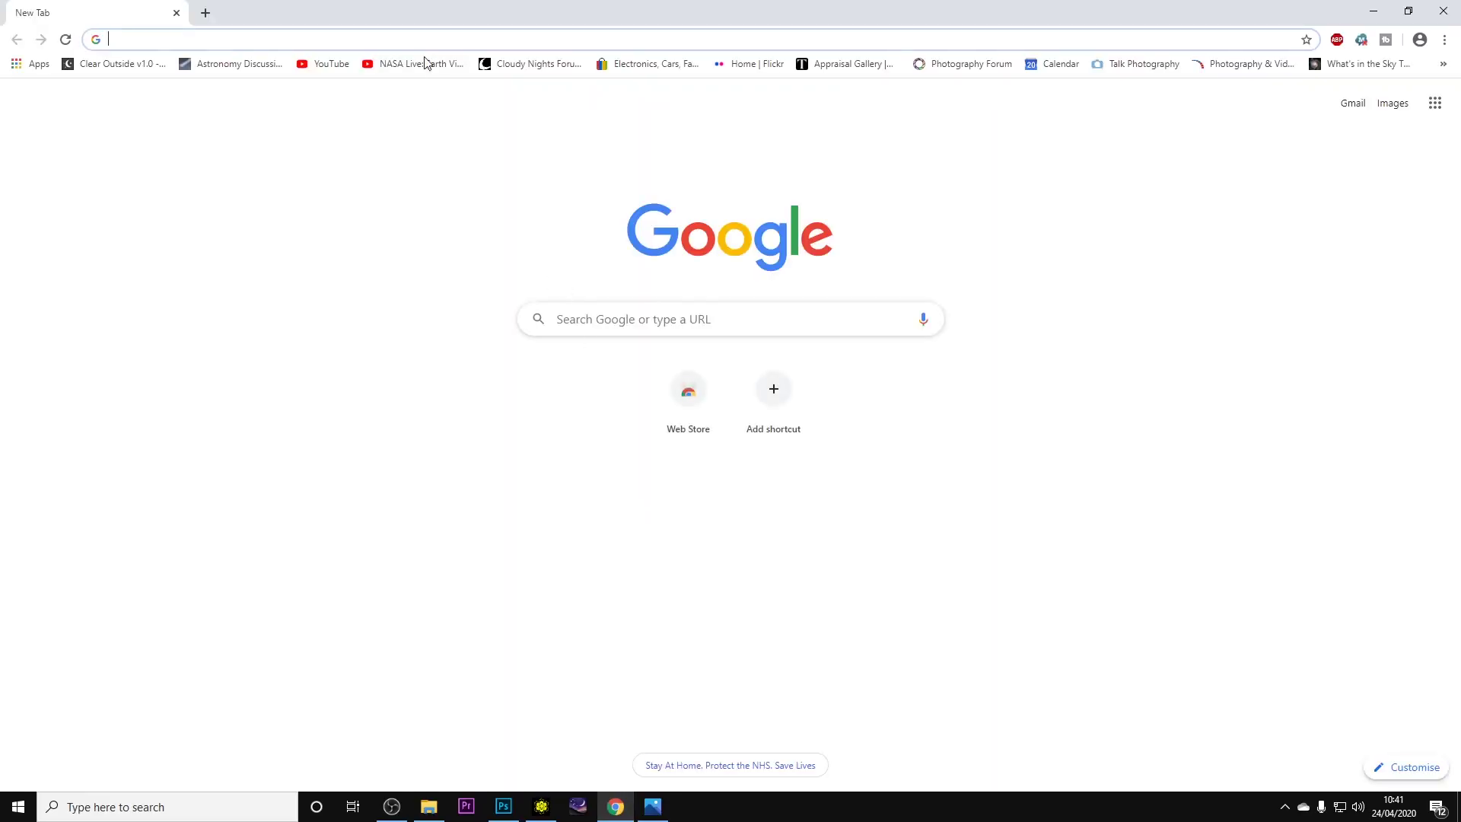
text(ascom)
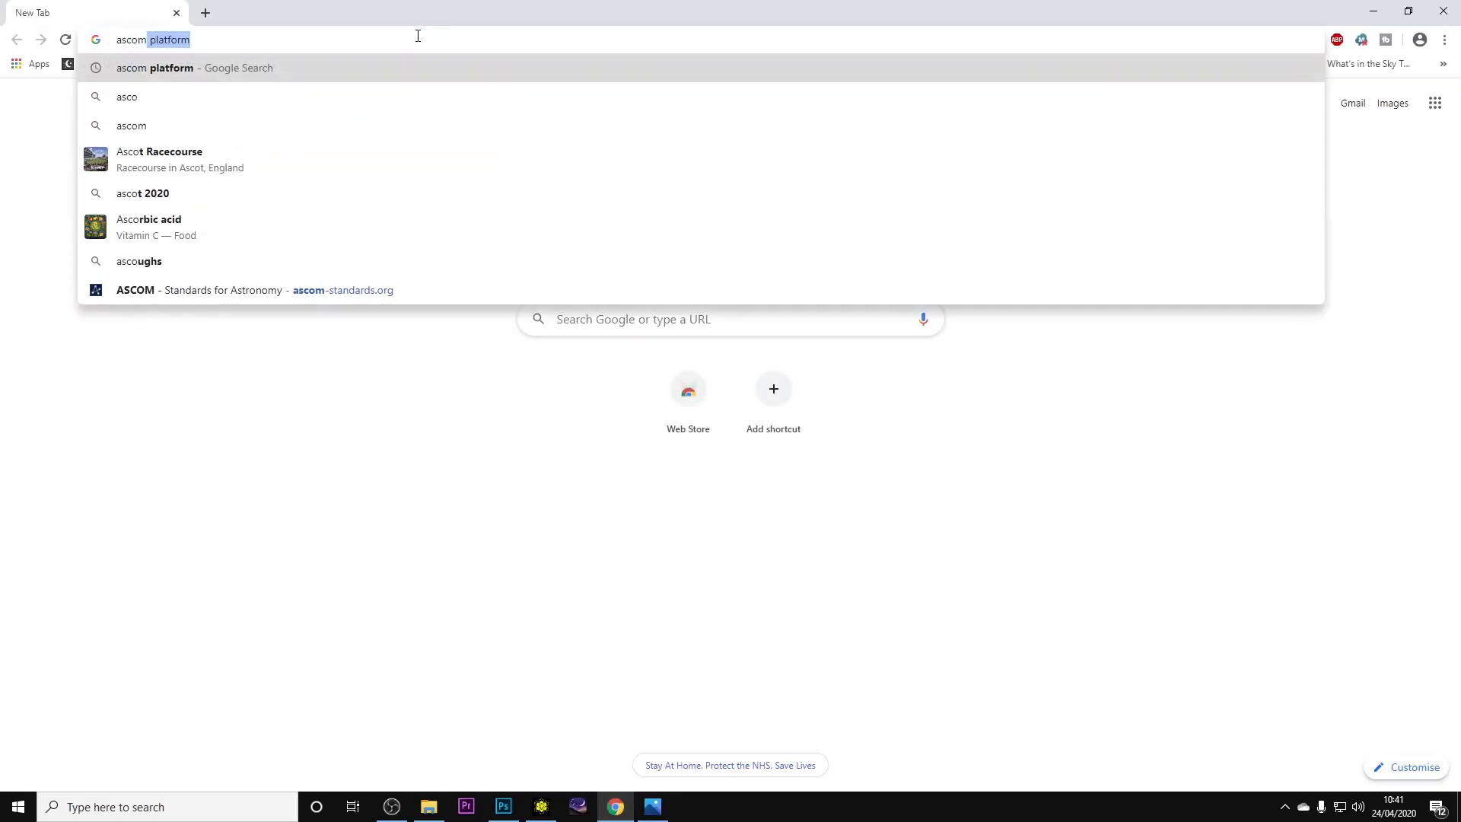
text( download)
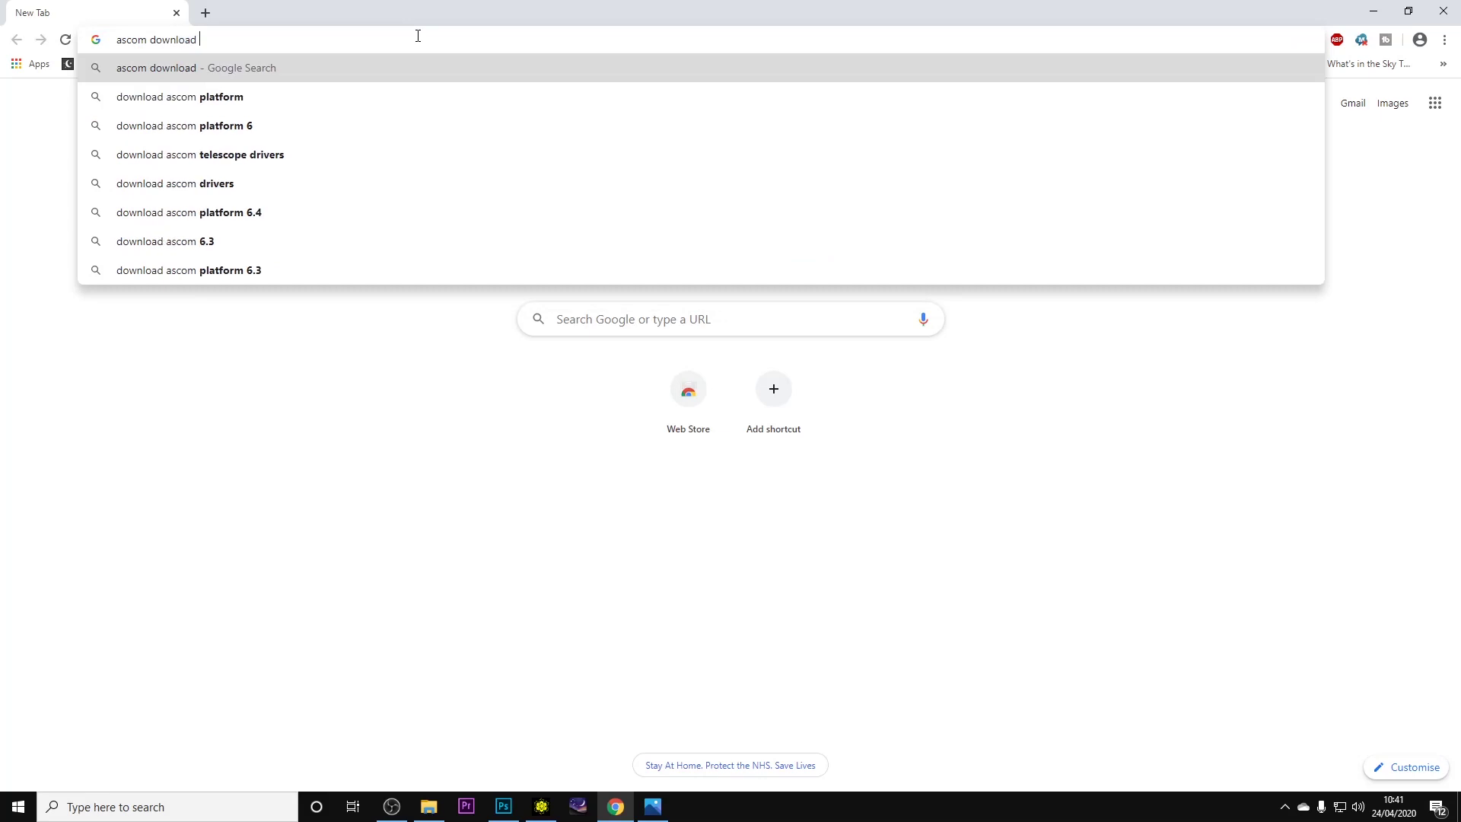
key(Return)
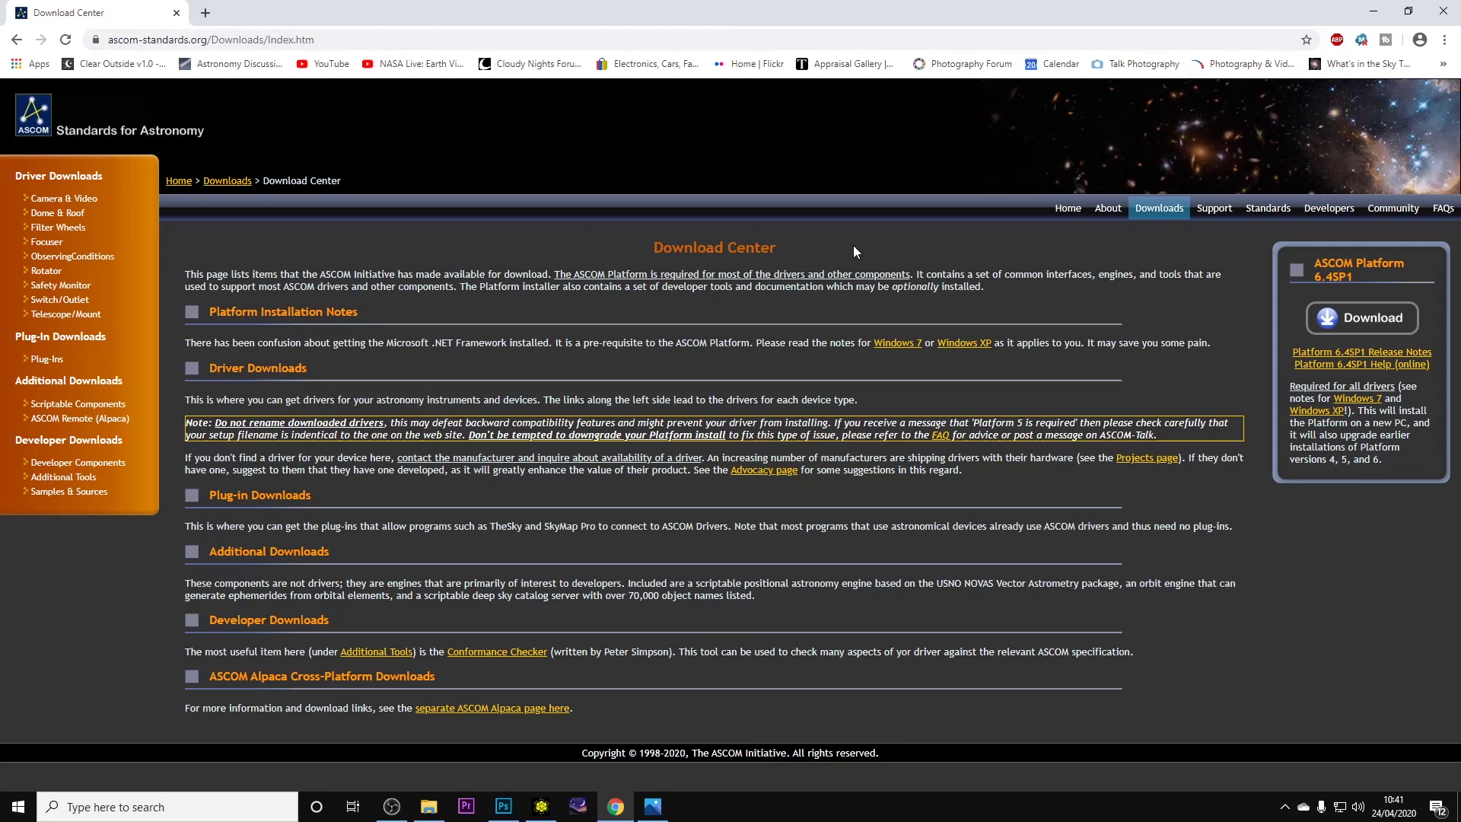
click(1393, 323)
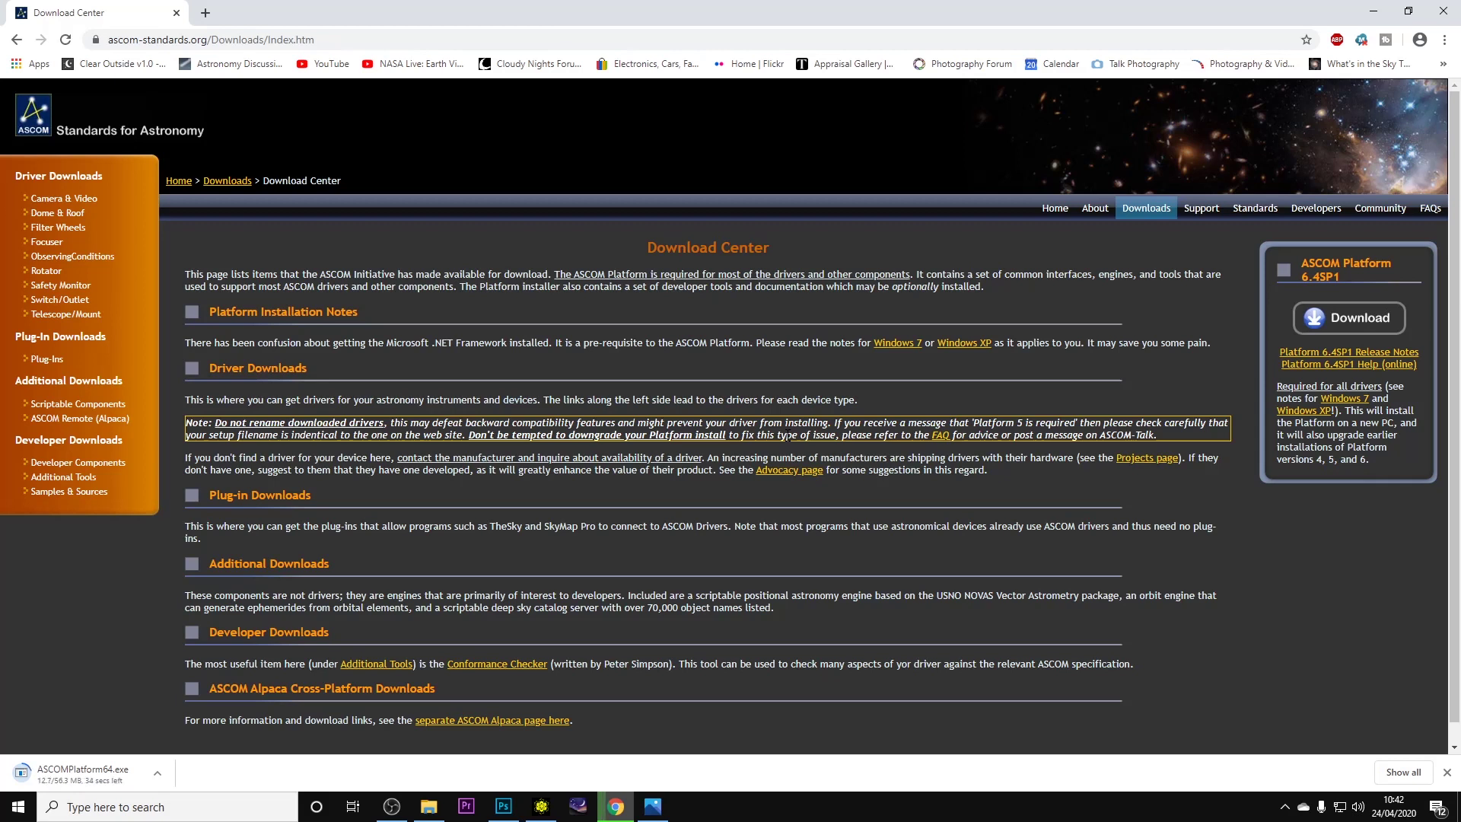
Install ASCOM Platform 6.4 SP1 from ASCOMPlatform64.exe, then check the Start menu's app list.
click(108, 773)
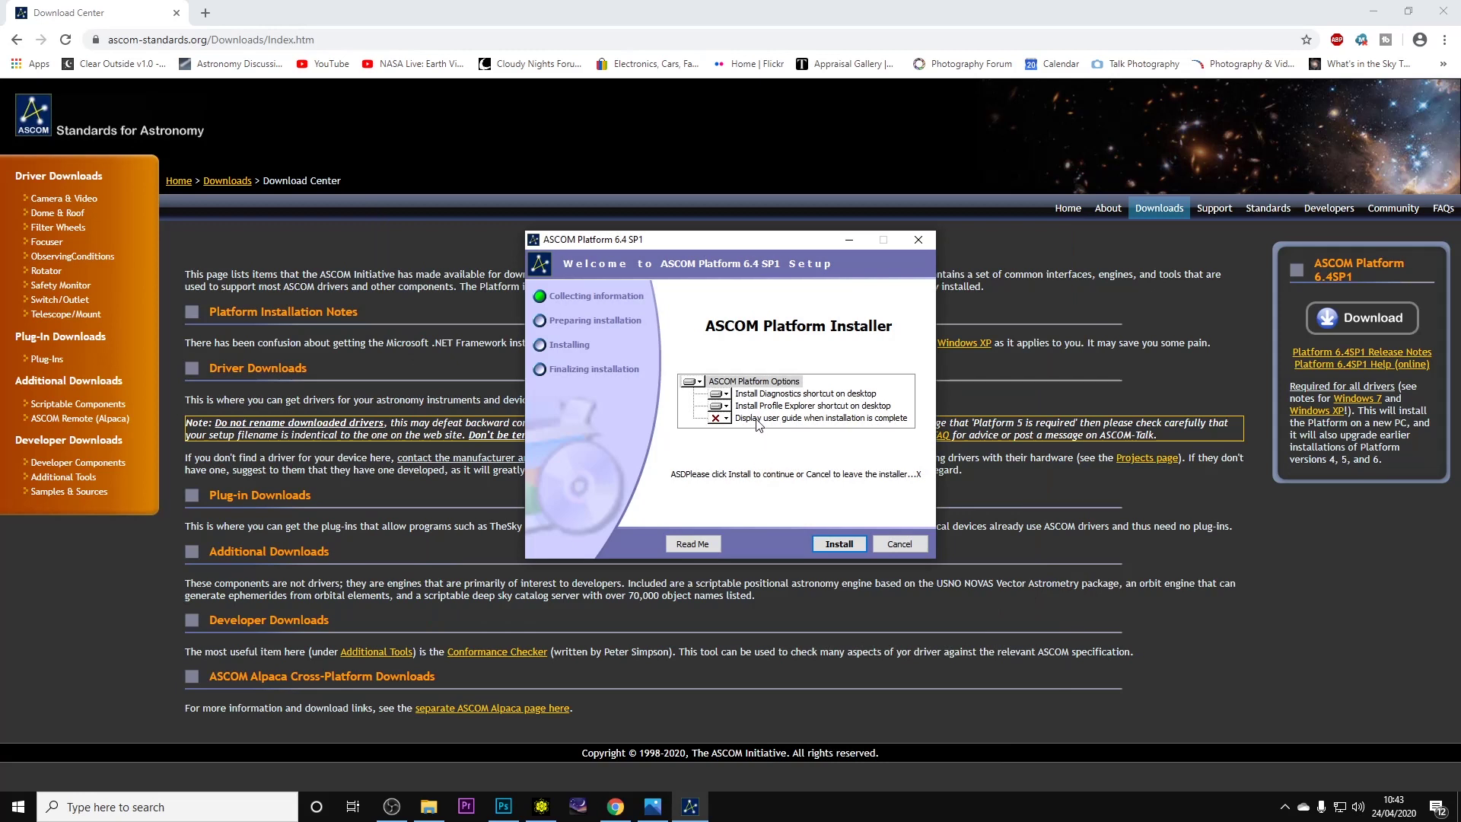
click(836, 544)
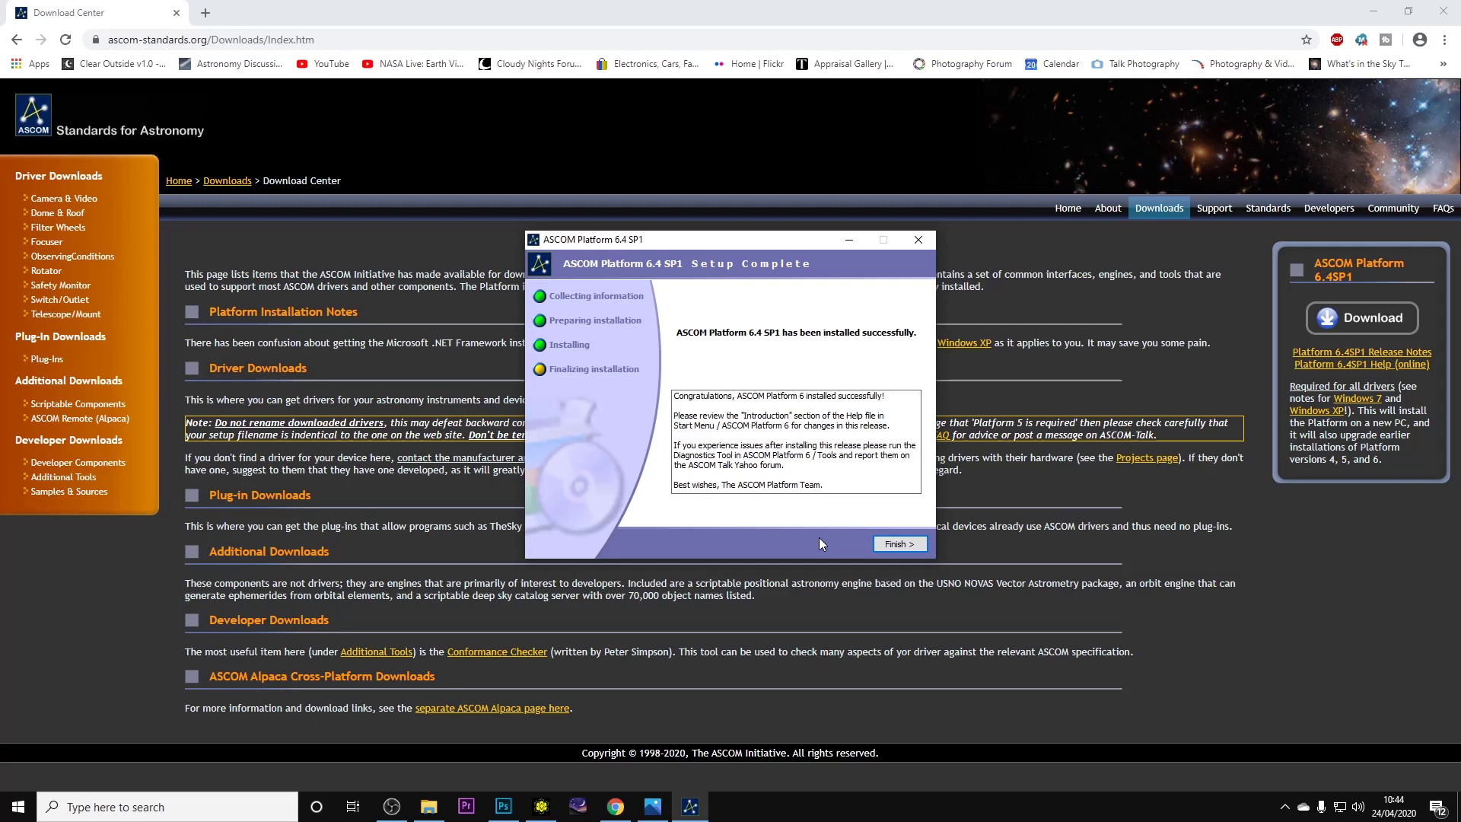
click(895, 544)
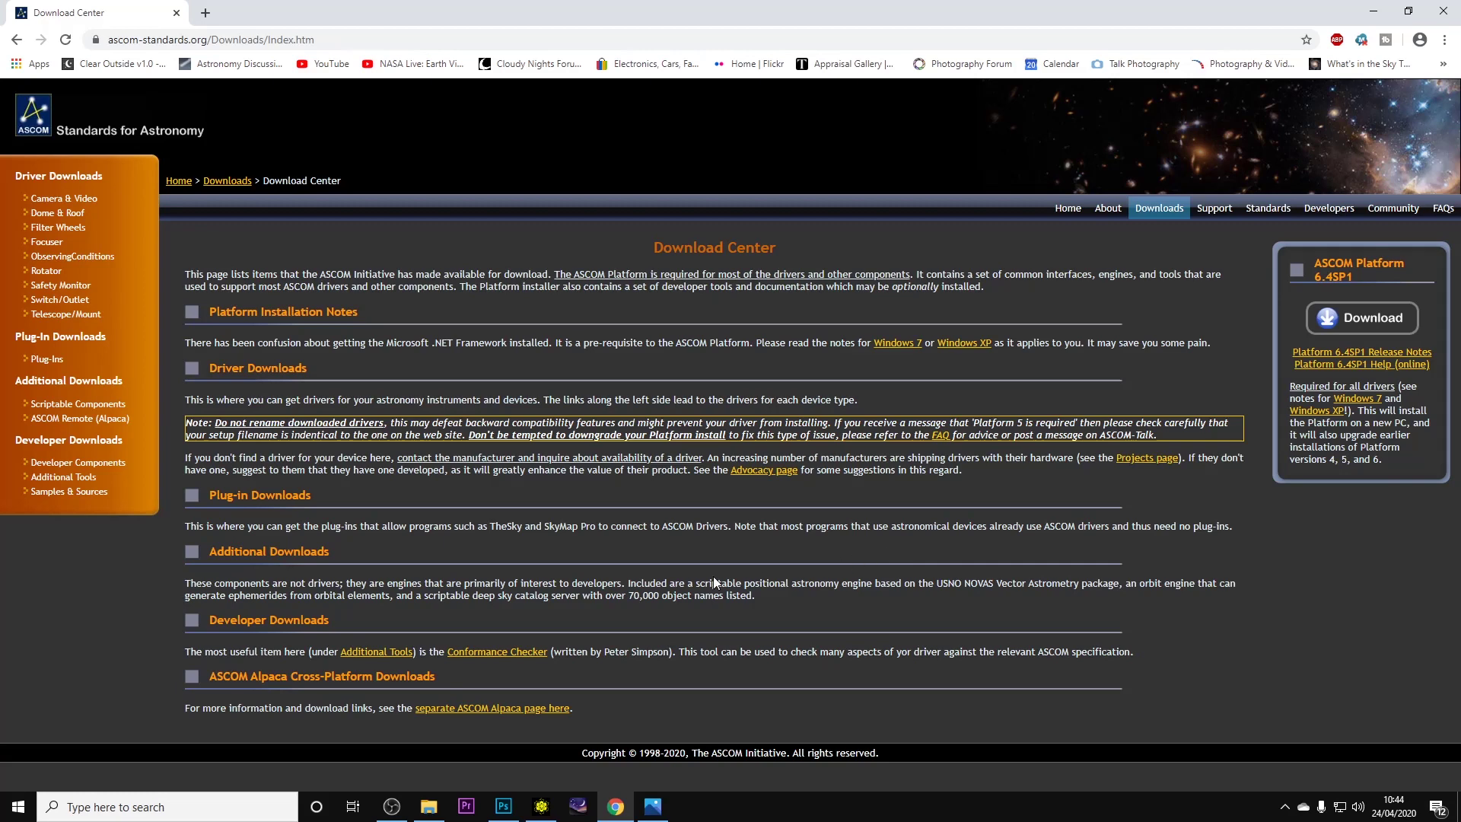
click(18, 807)
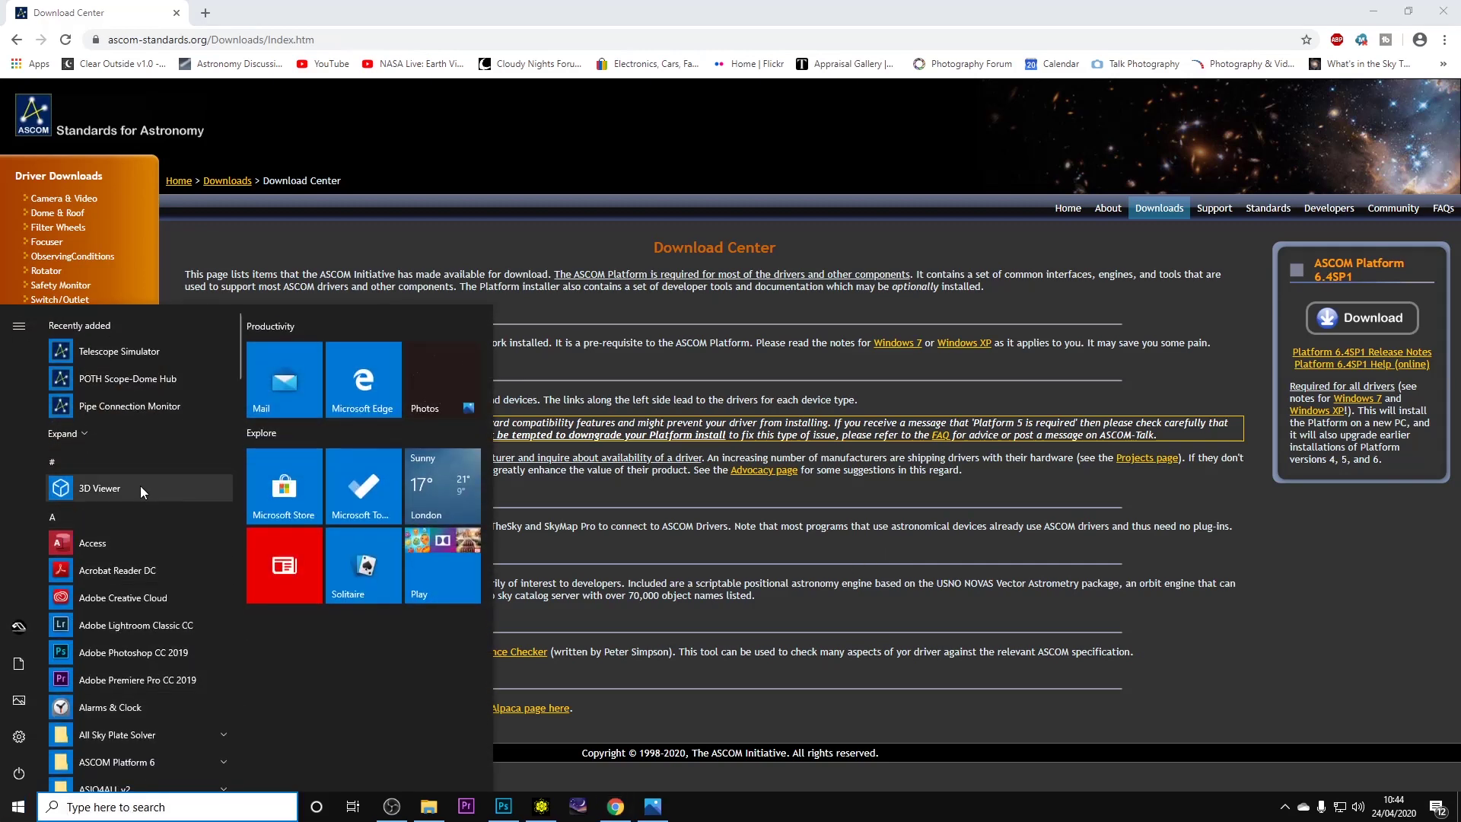
Search Google for 'eqmod' and open the EQMOD Project site on eq-mod.sourceforge.net.
scroll(141, 491, down, 2)
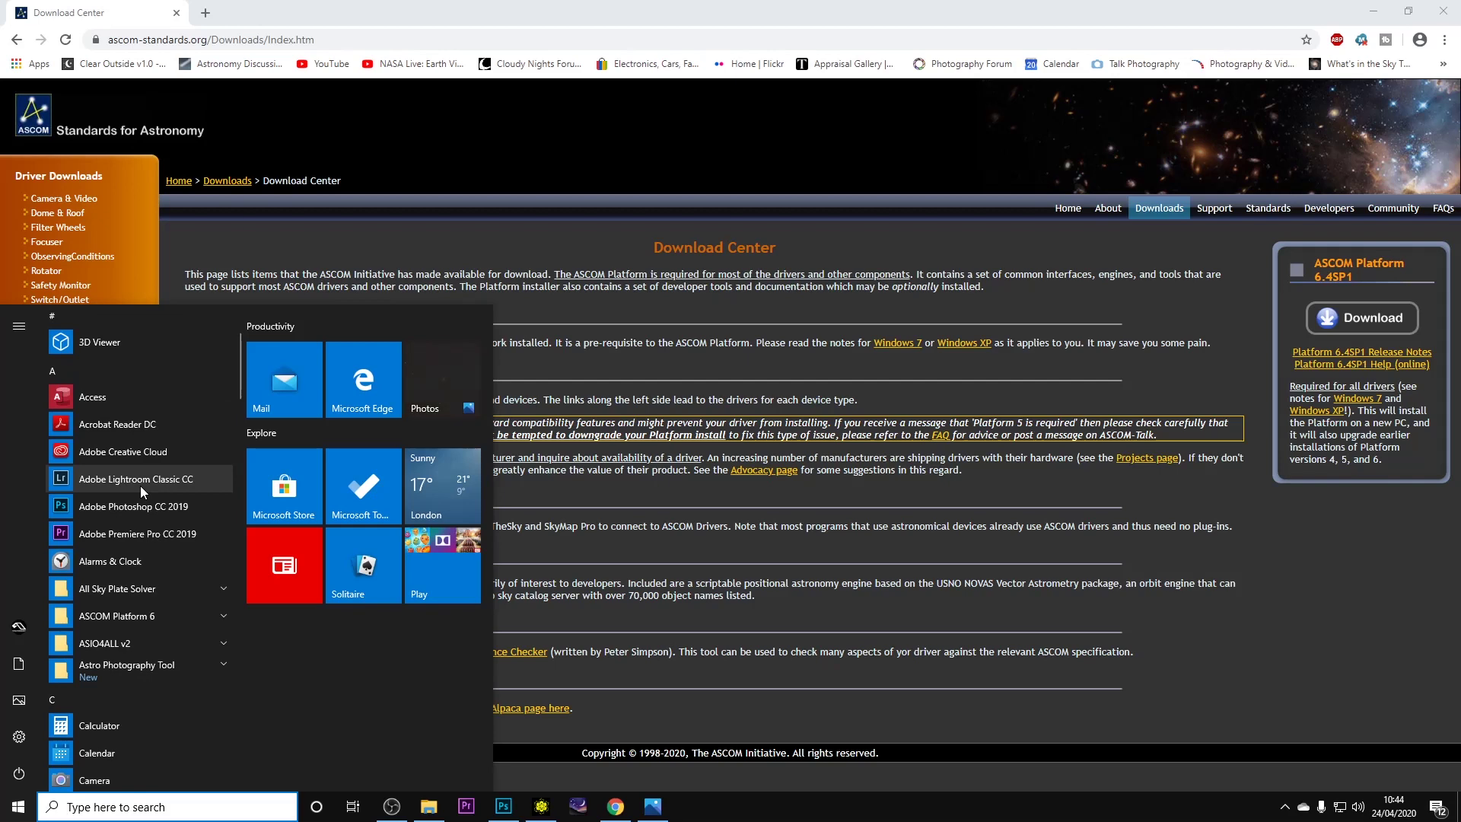
scroll(140, 490, up, 2)
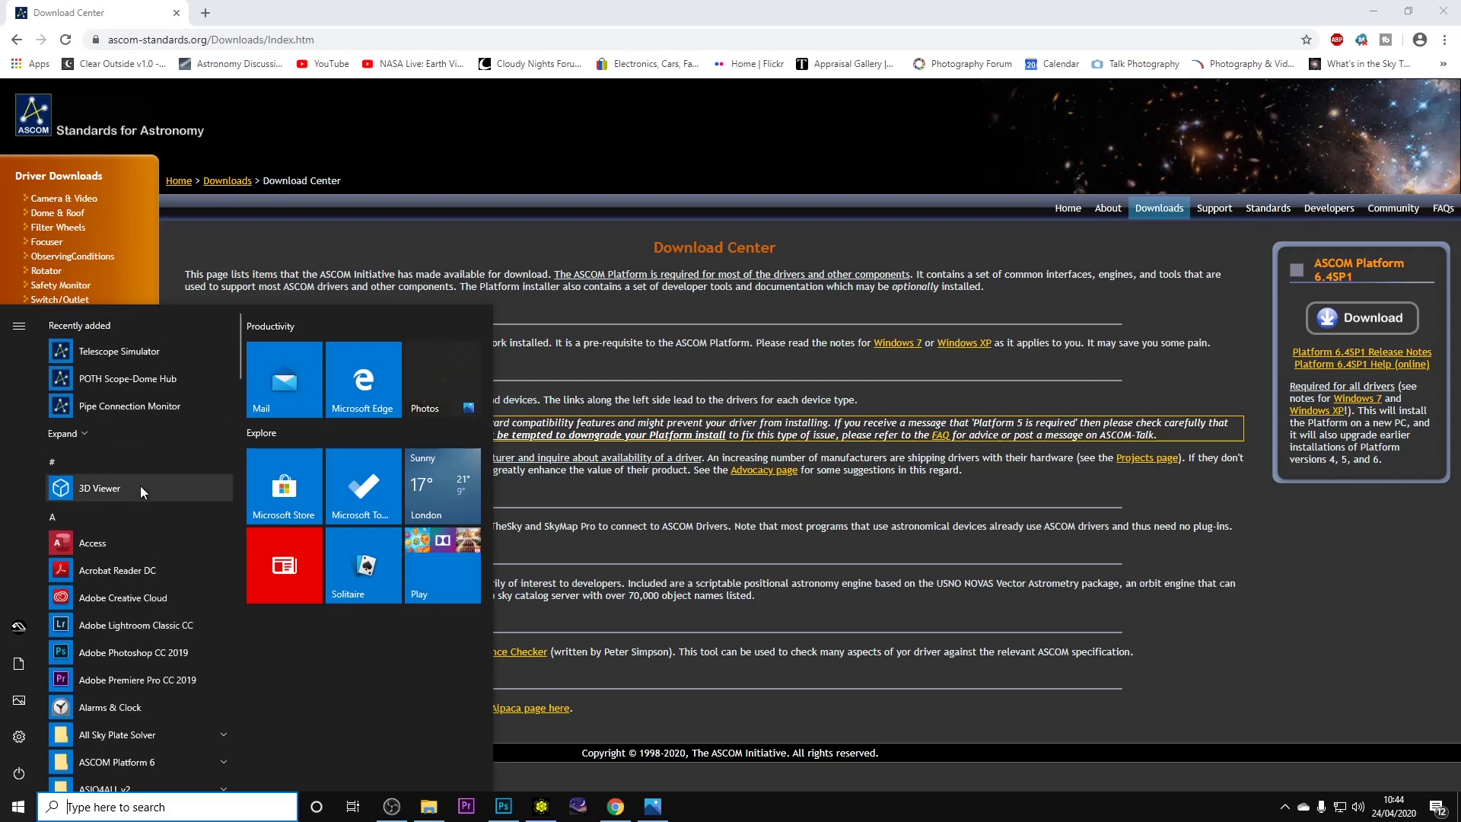
click(1008, 388)
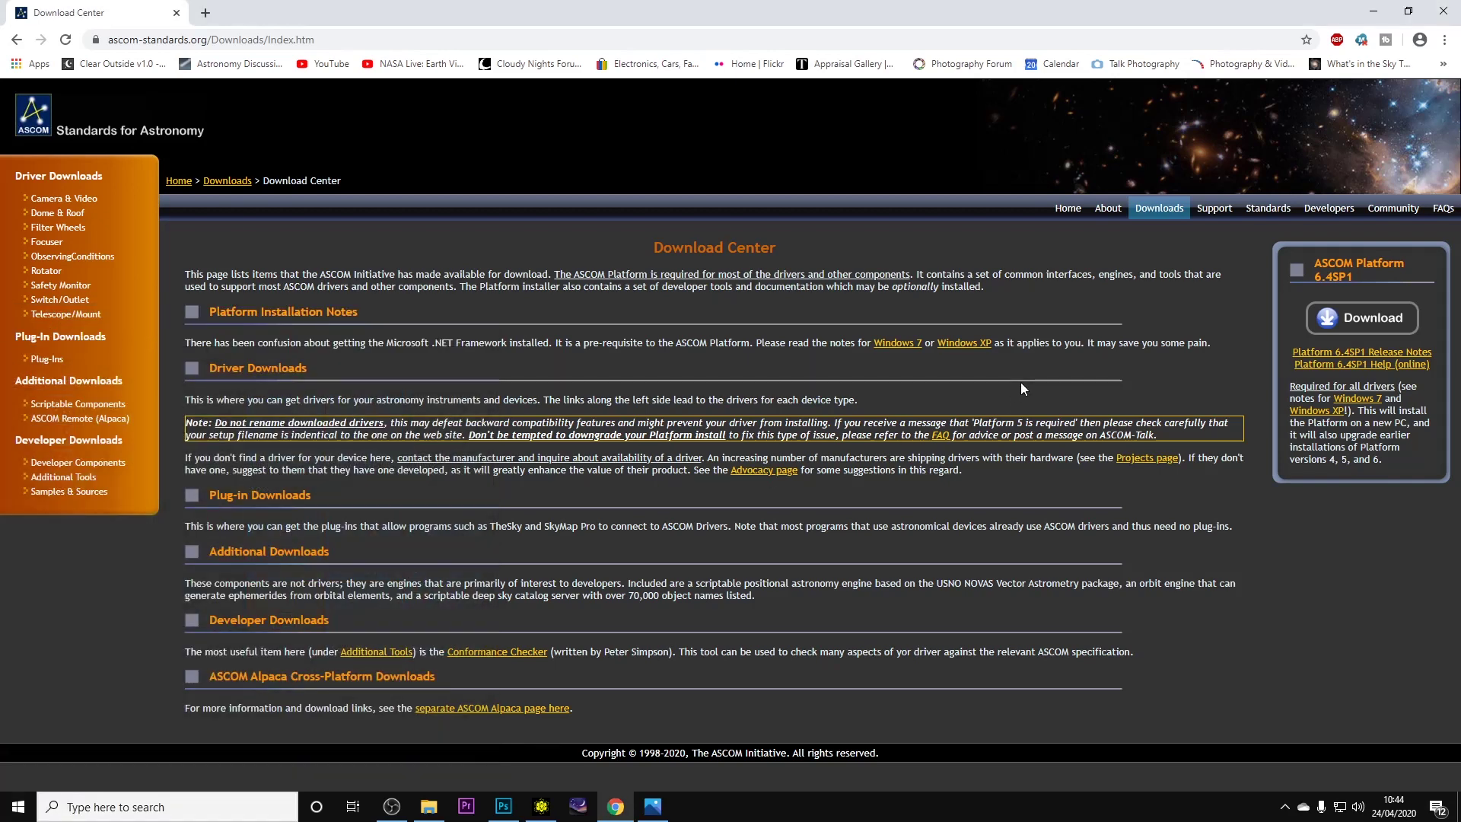
click(353, 34)
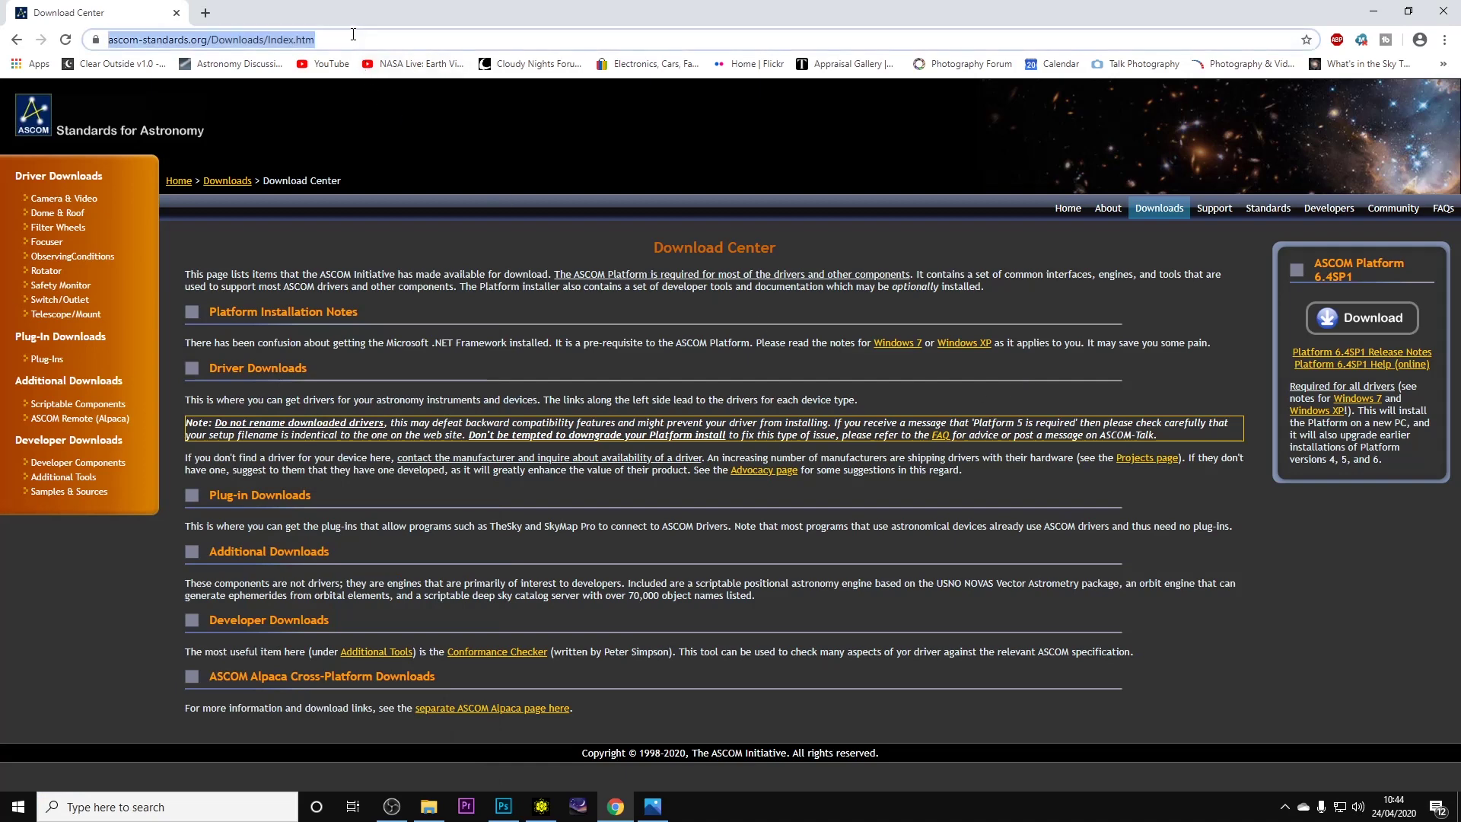
text(eqmod)
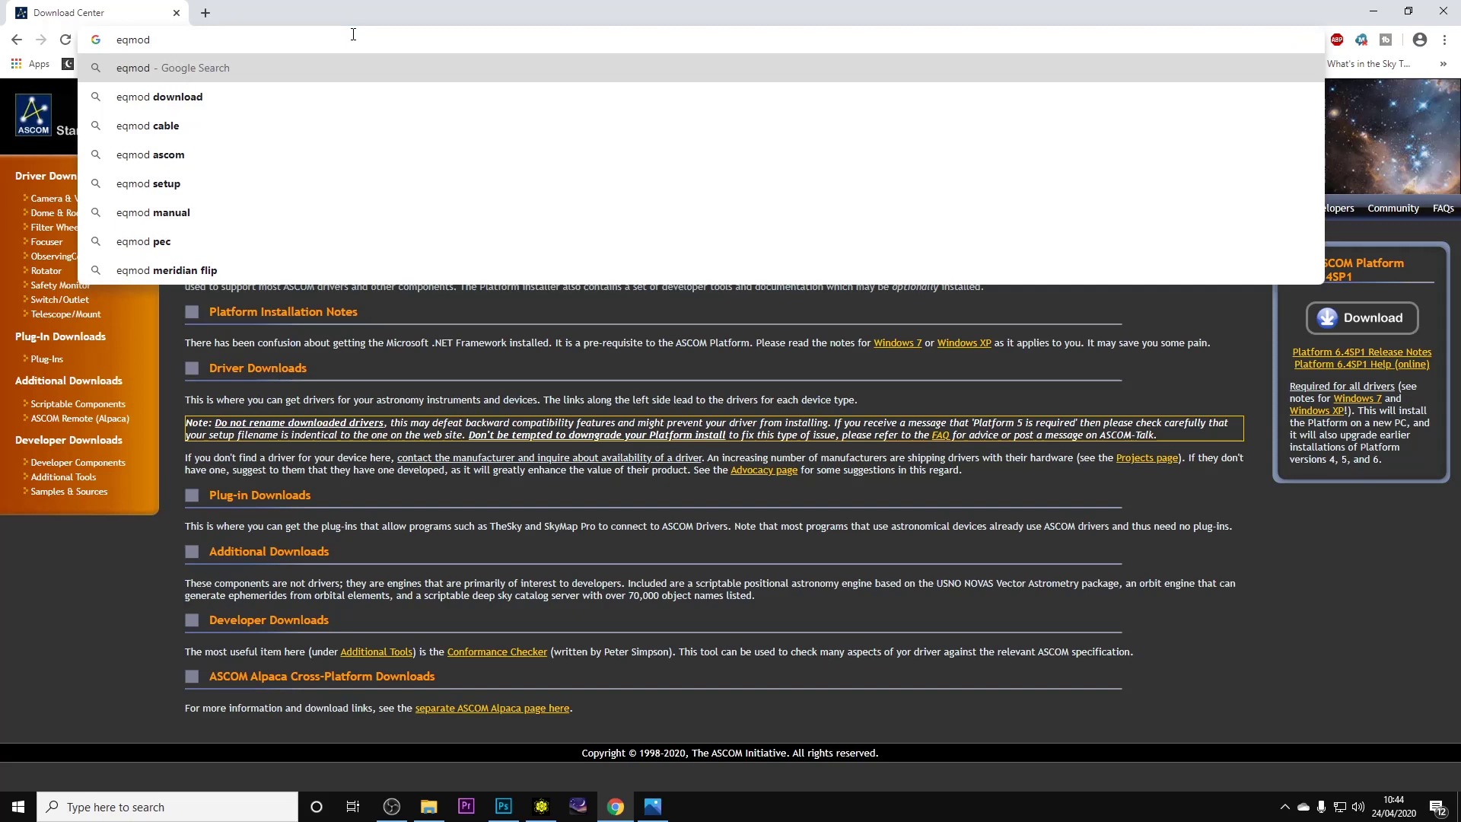
key(Return)
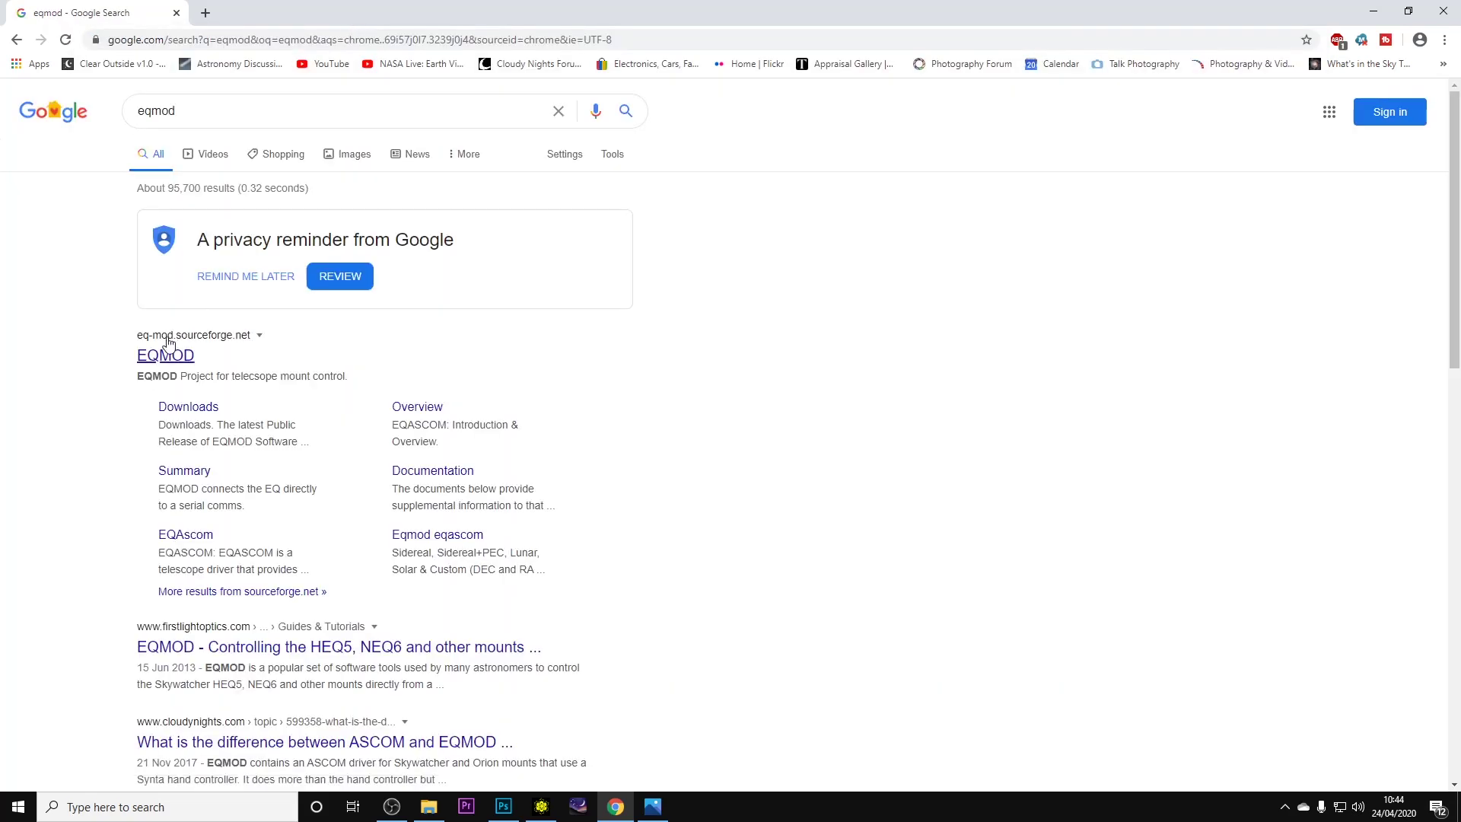
click(162, 356)
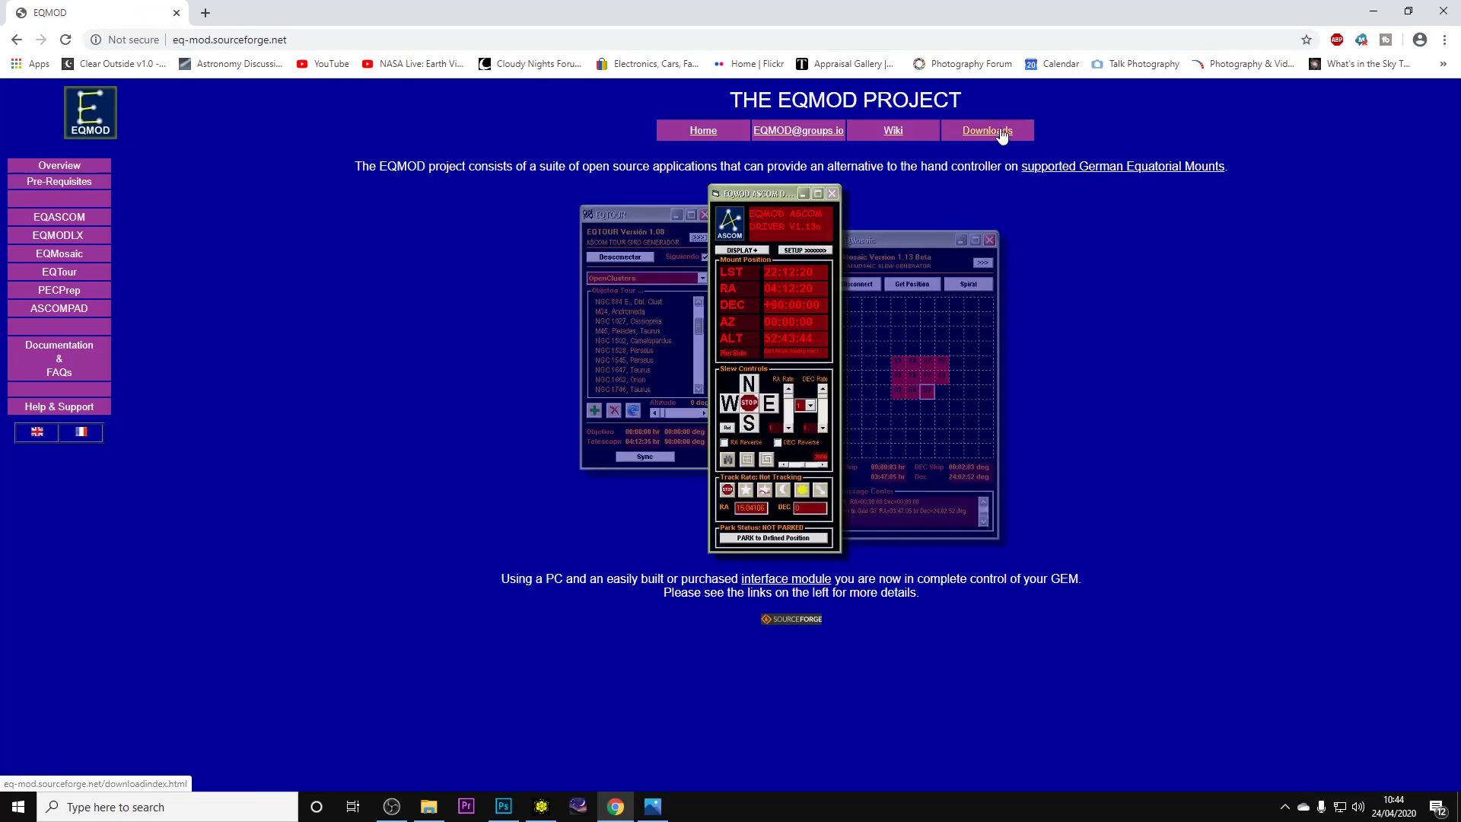
Download EQASCOM_V200q_Setup.exe from the EQMOD SourceForge EQASCOM folder and run it.
click(1001, 136)
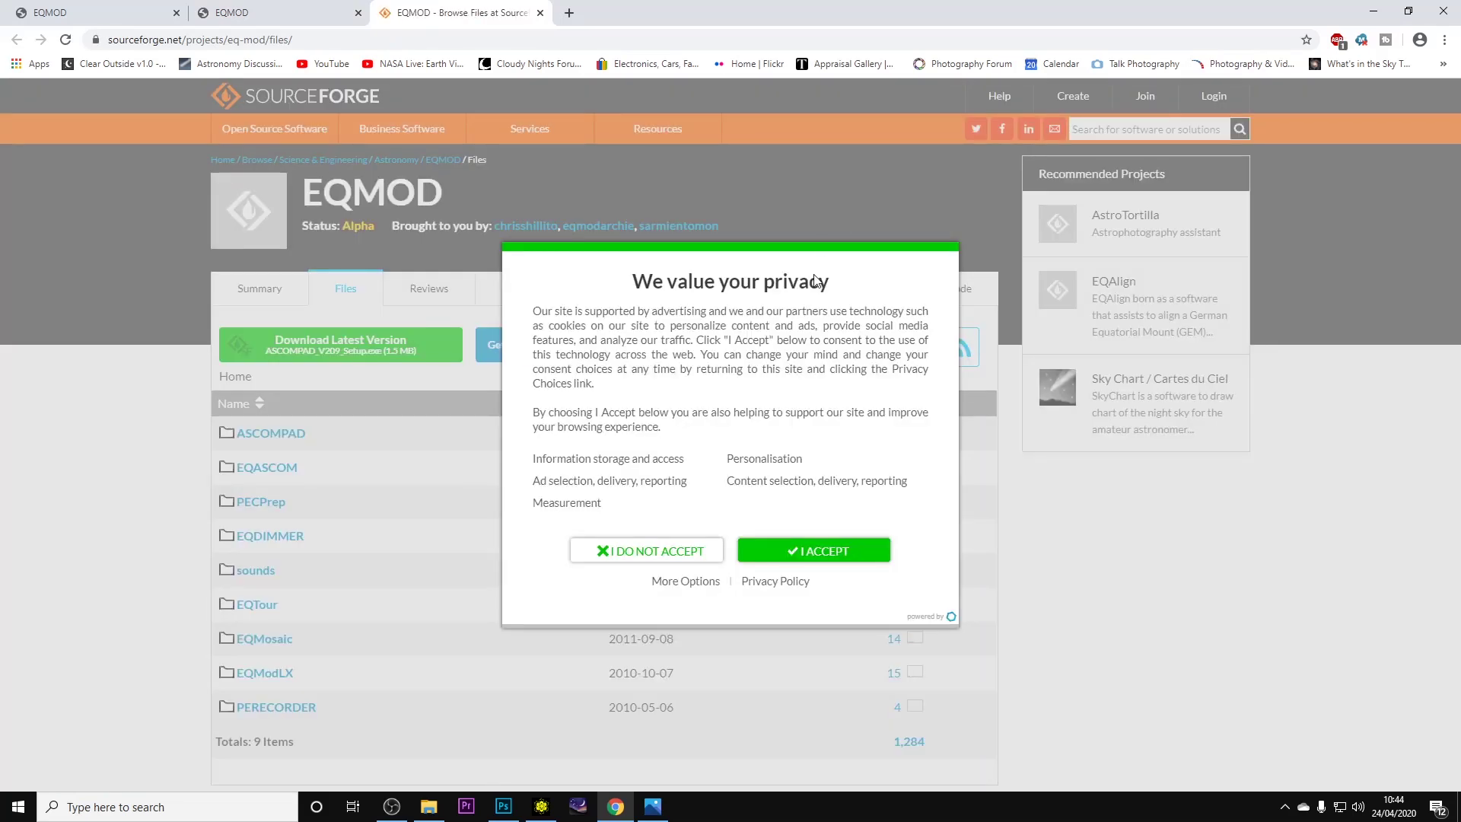
click(663, 554)
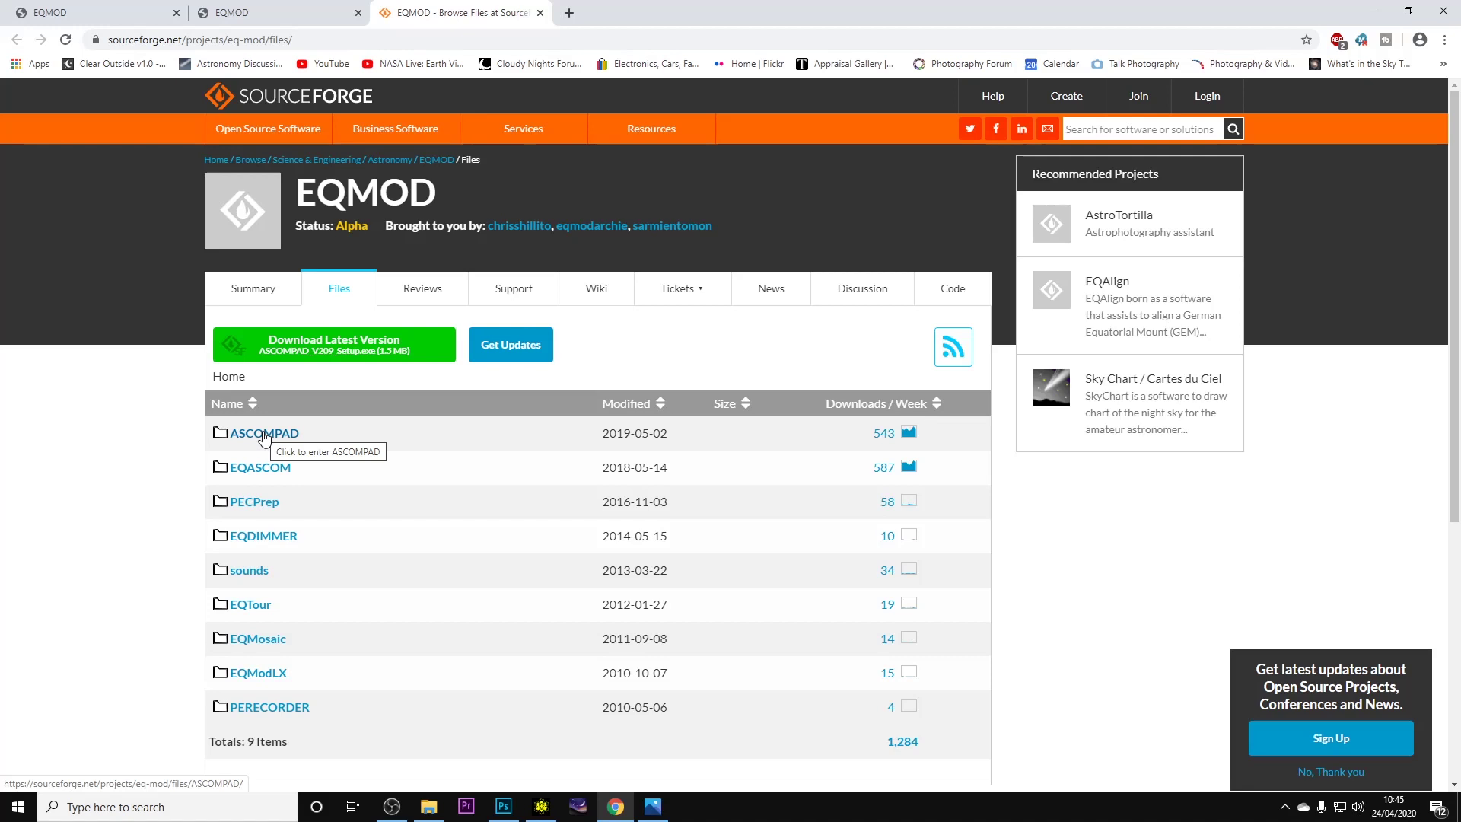
click(257, 473)
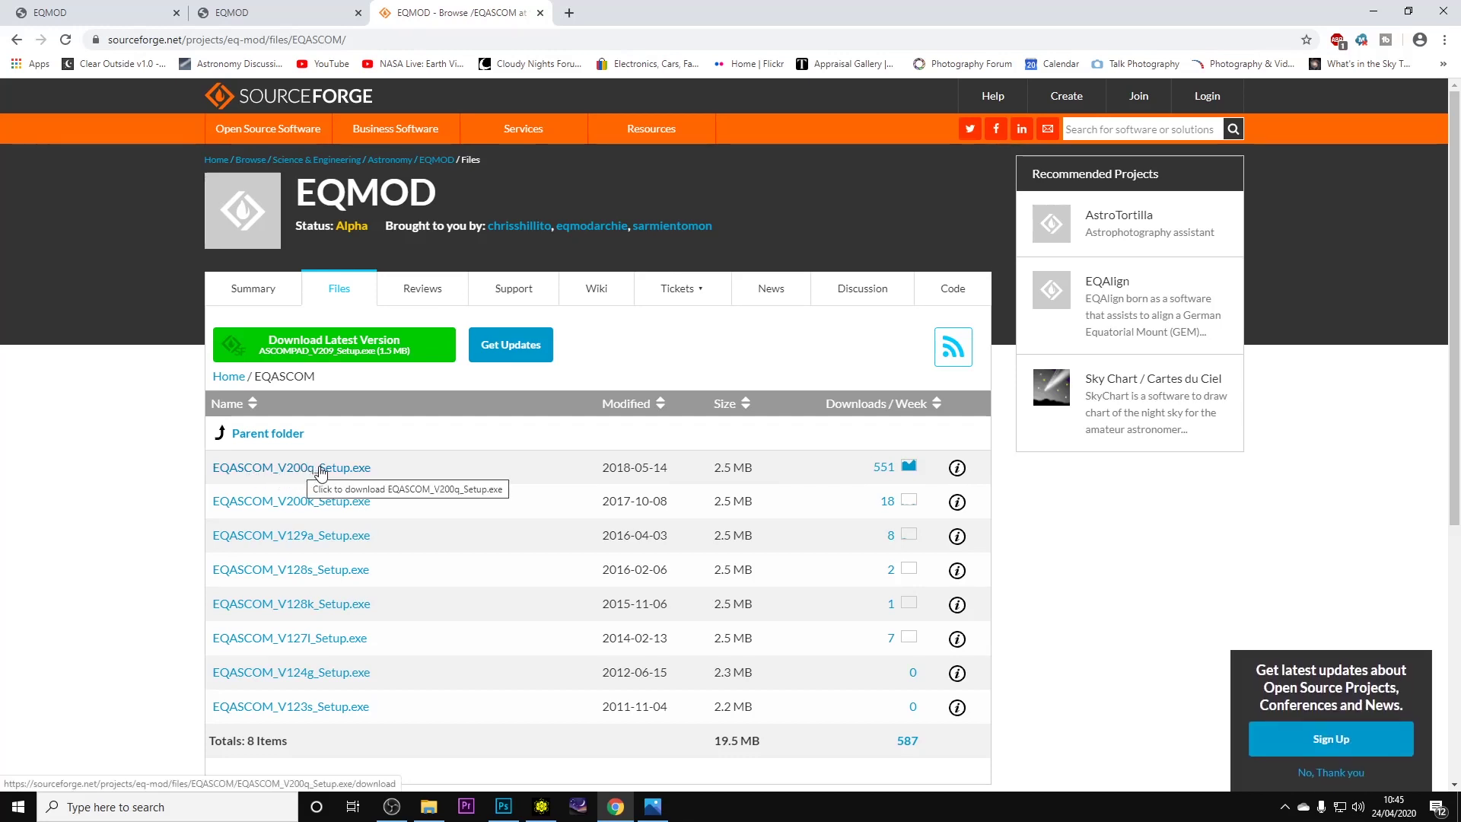
click(286, 467)
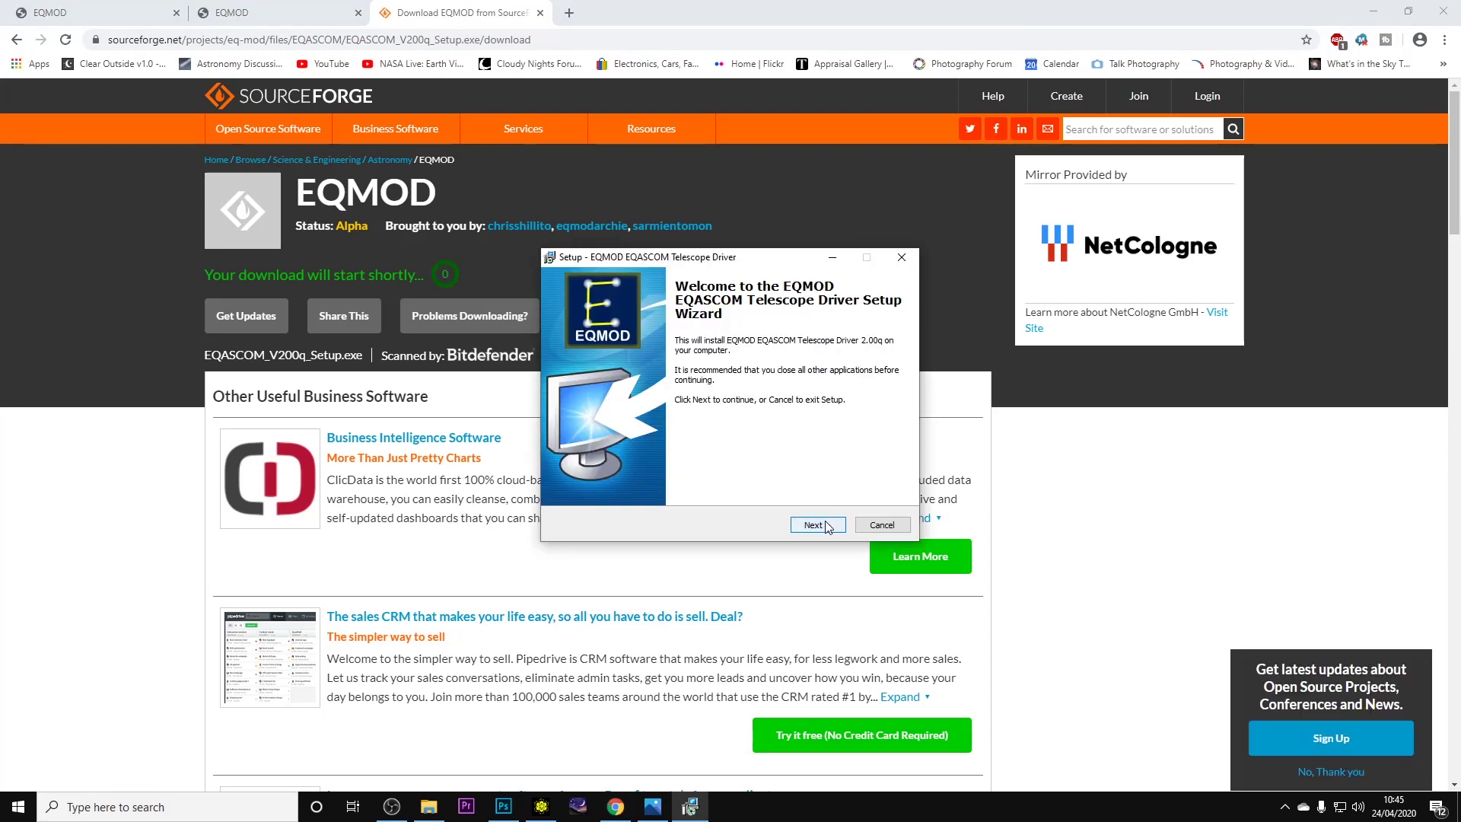
Install EQASCOM Telescope Driver 2.00q without viewing releasenotes.txt or EQMOD_Doc.pdf afterwards.
click(1443, 10)
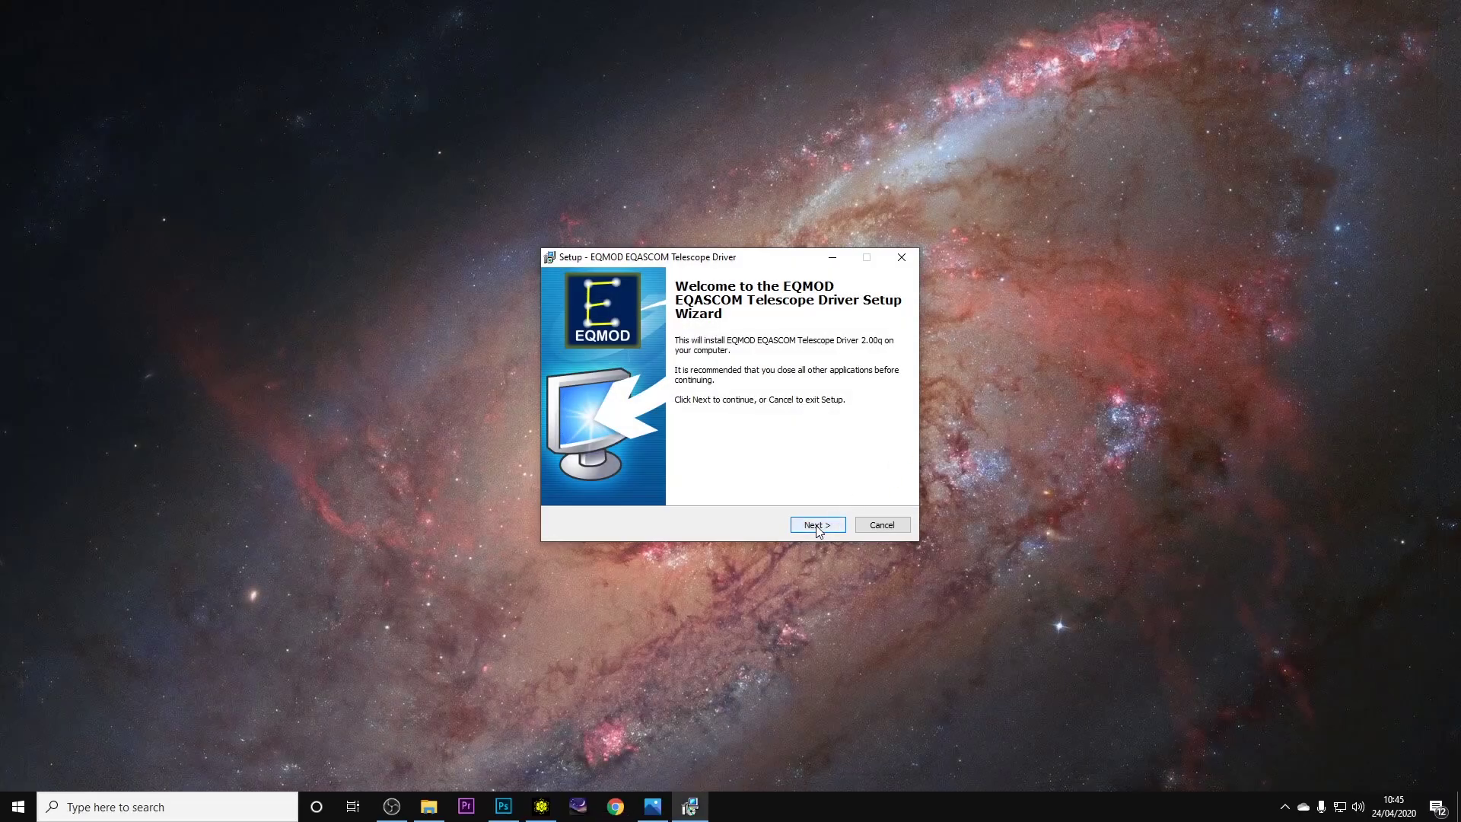
click(818, 526)
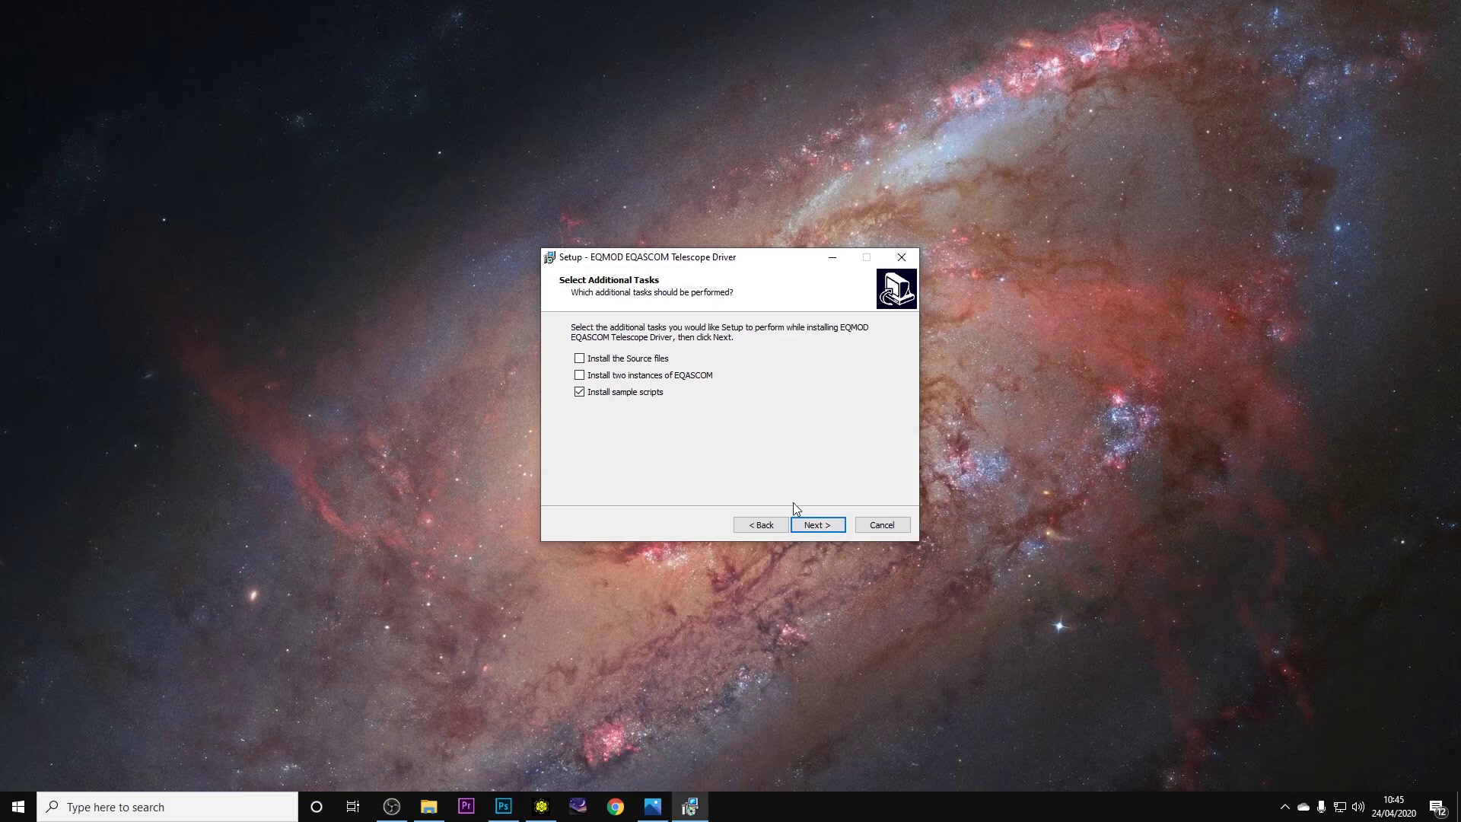
click(814, 526)
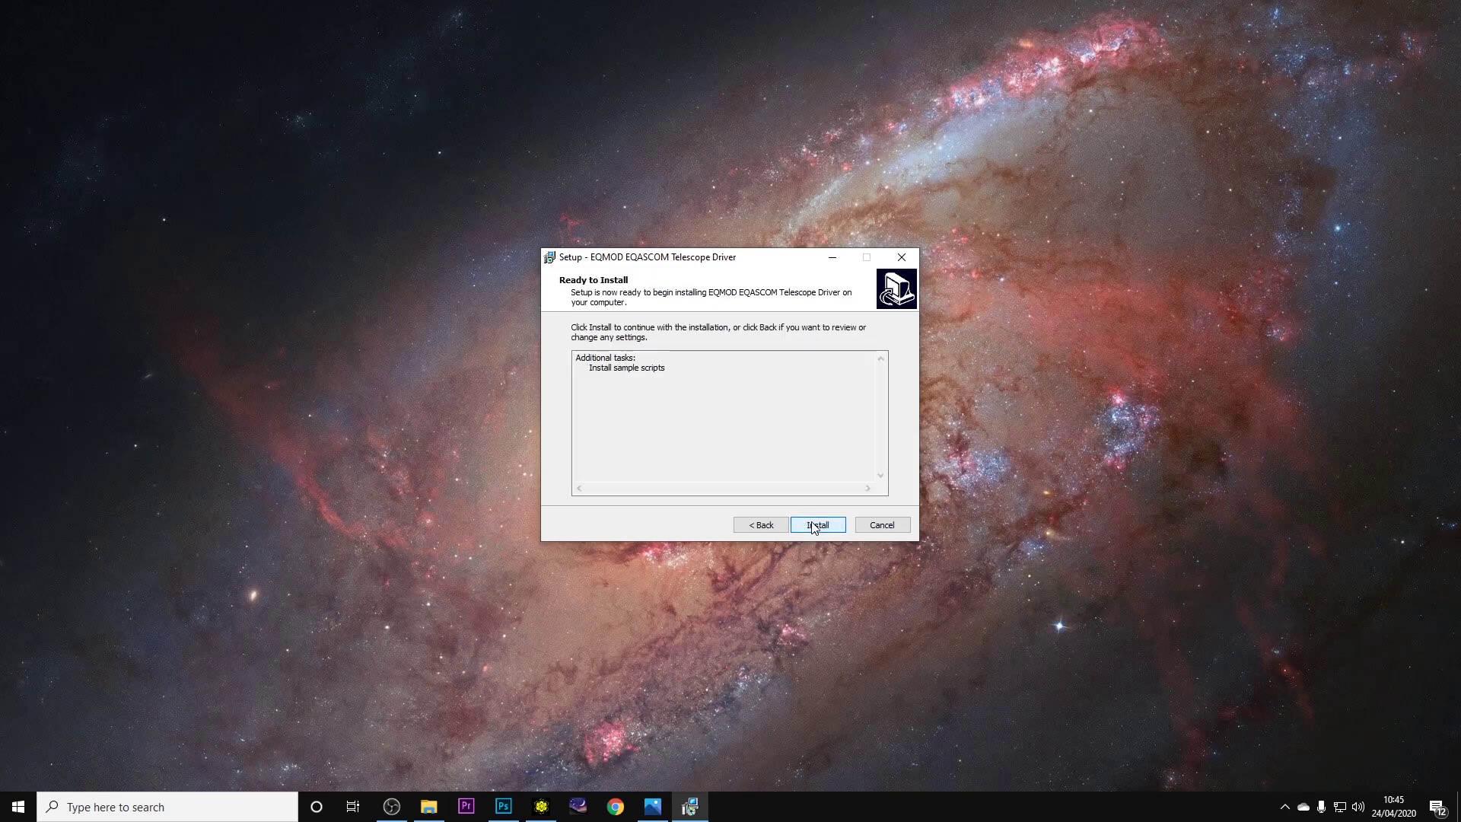
click(814, 525)
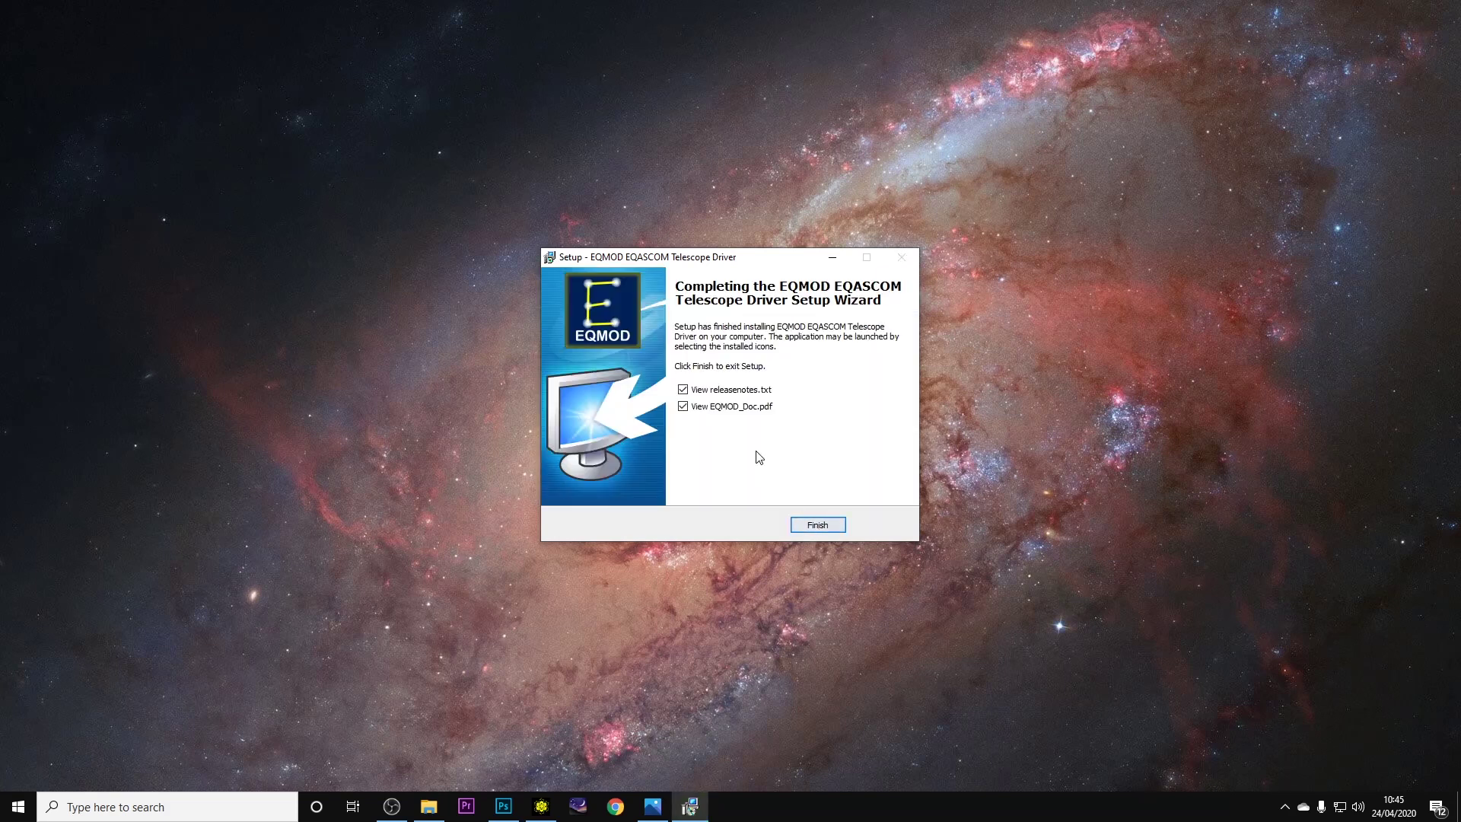
click(730, 409)
click(723, 391)
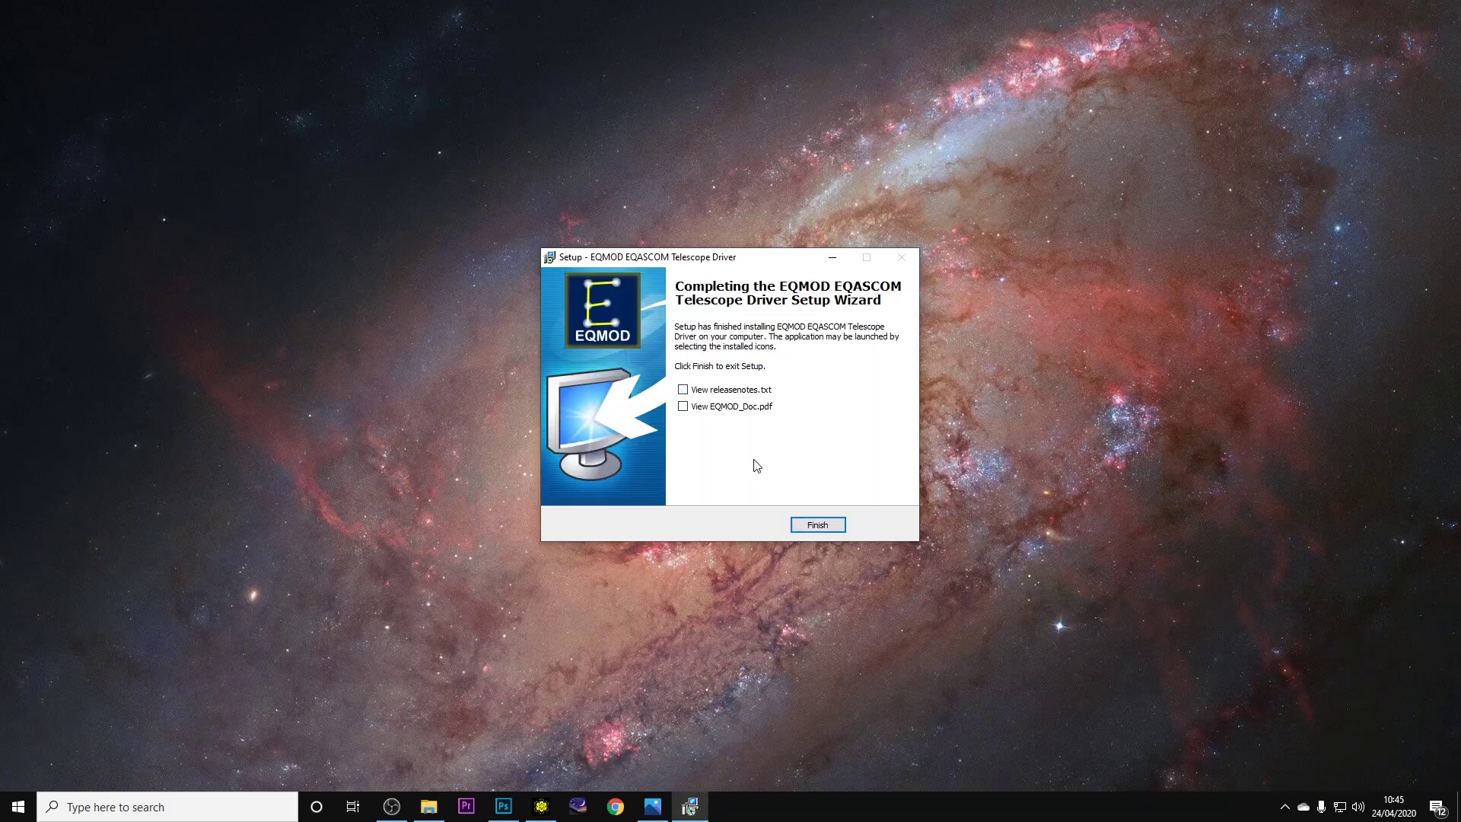
click(818, 525)
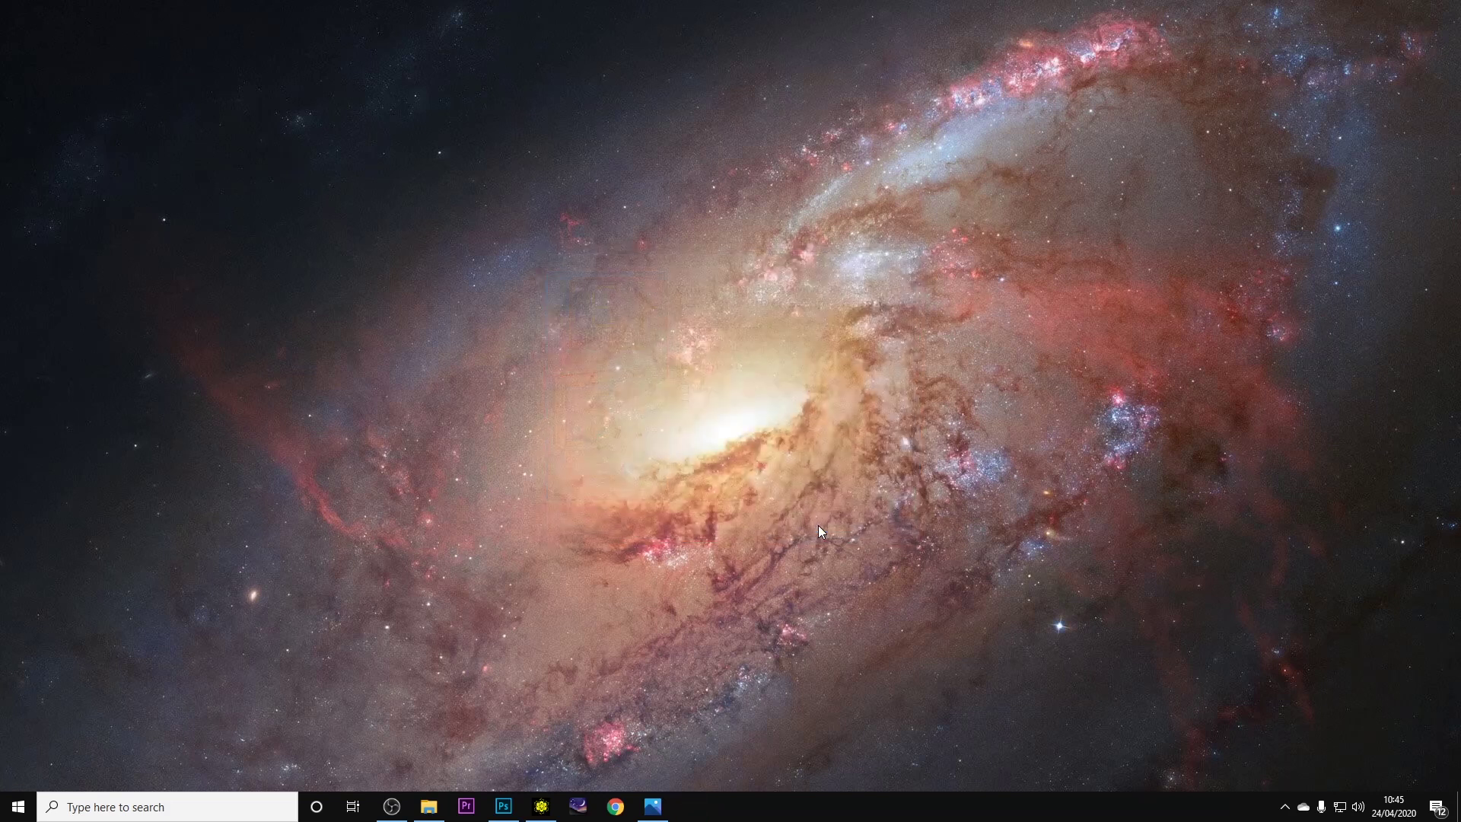
Launch the newly added Toolbox from Recently added, then reopen the Start menu.
click(19, 811)
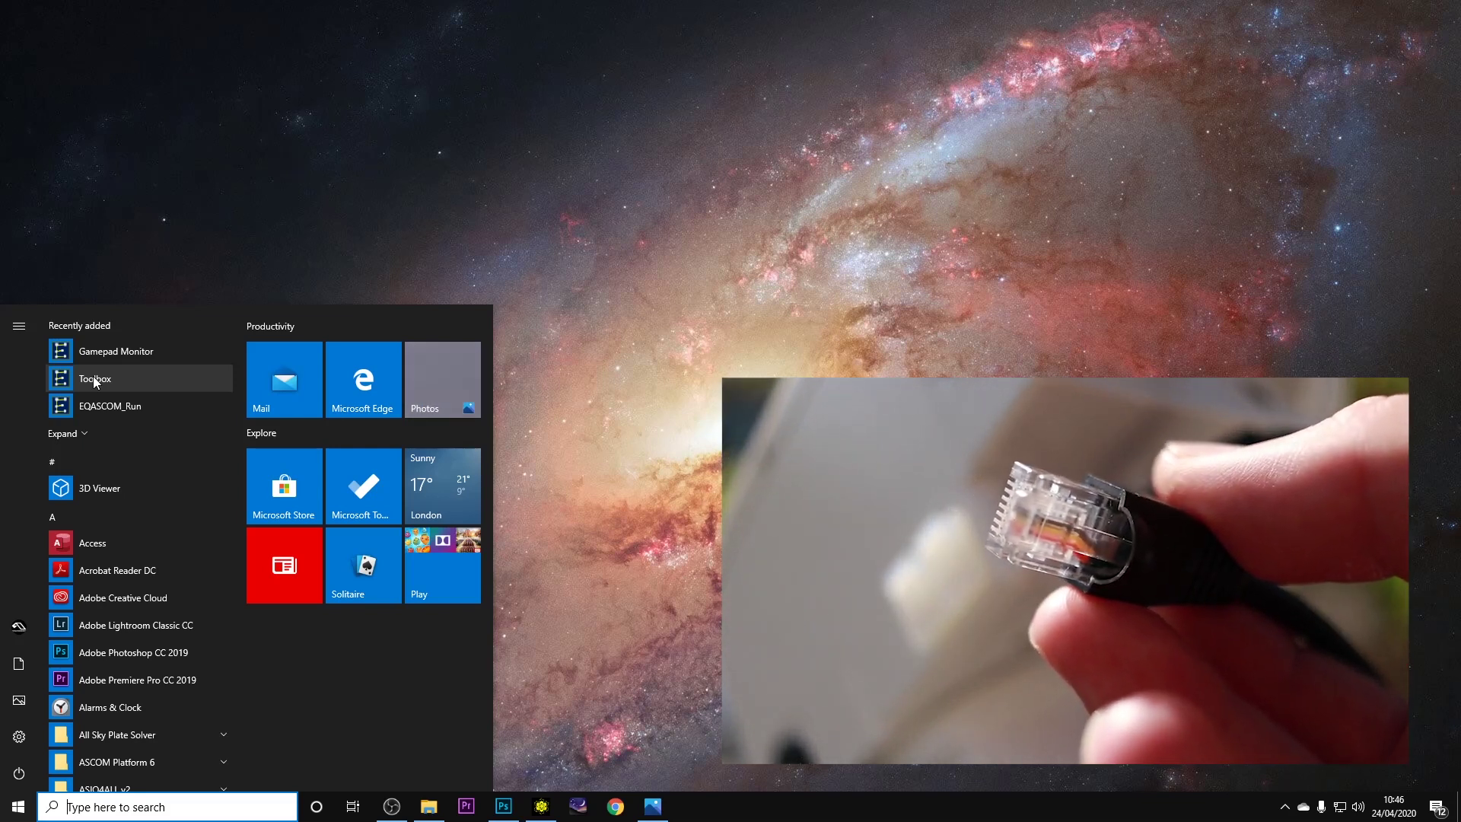
click(578, 487)
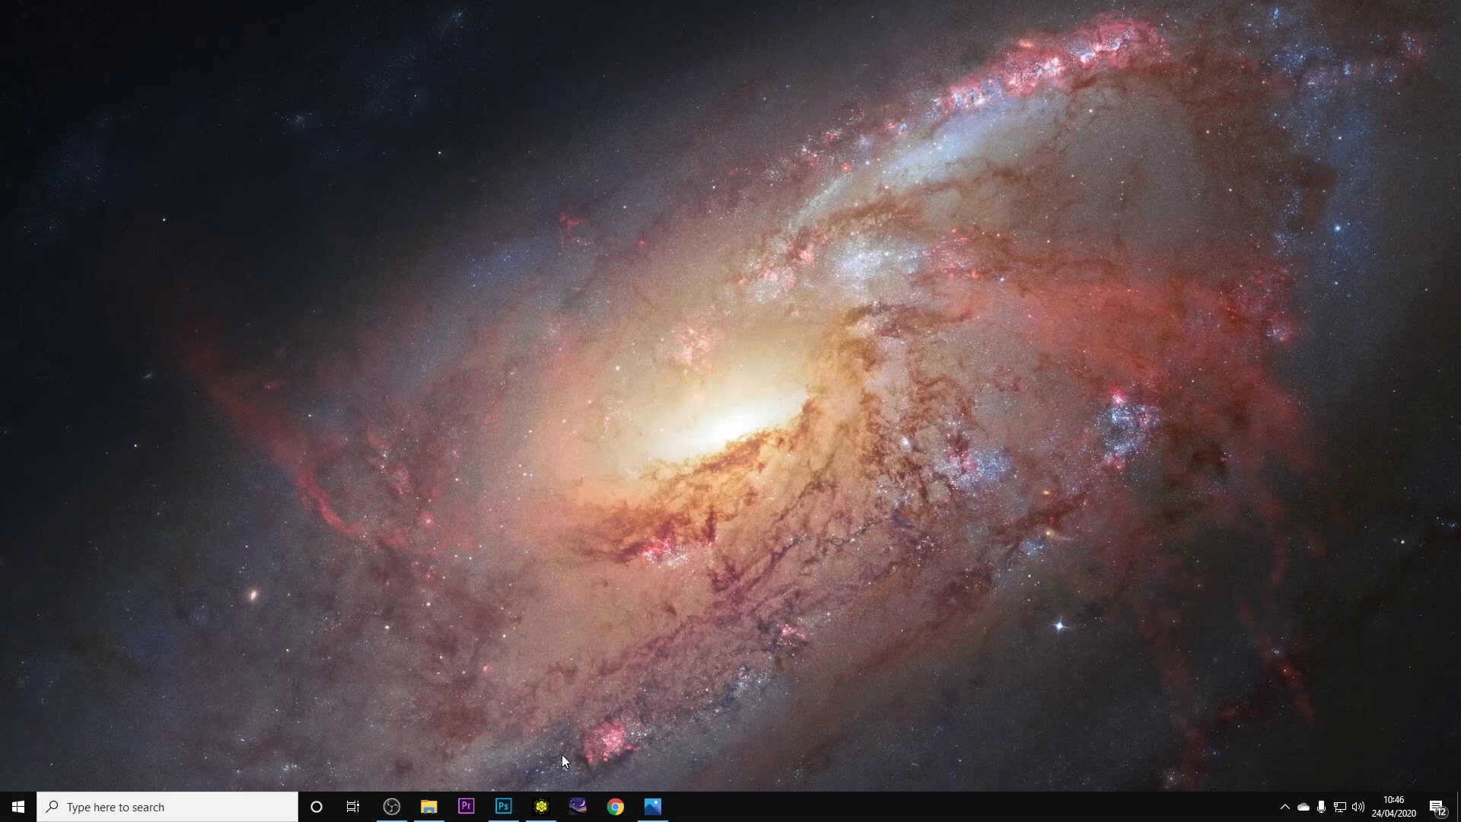
click(18, 807)
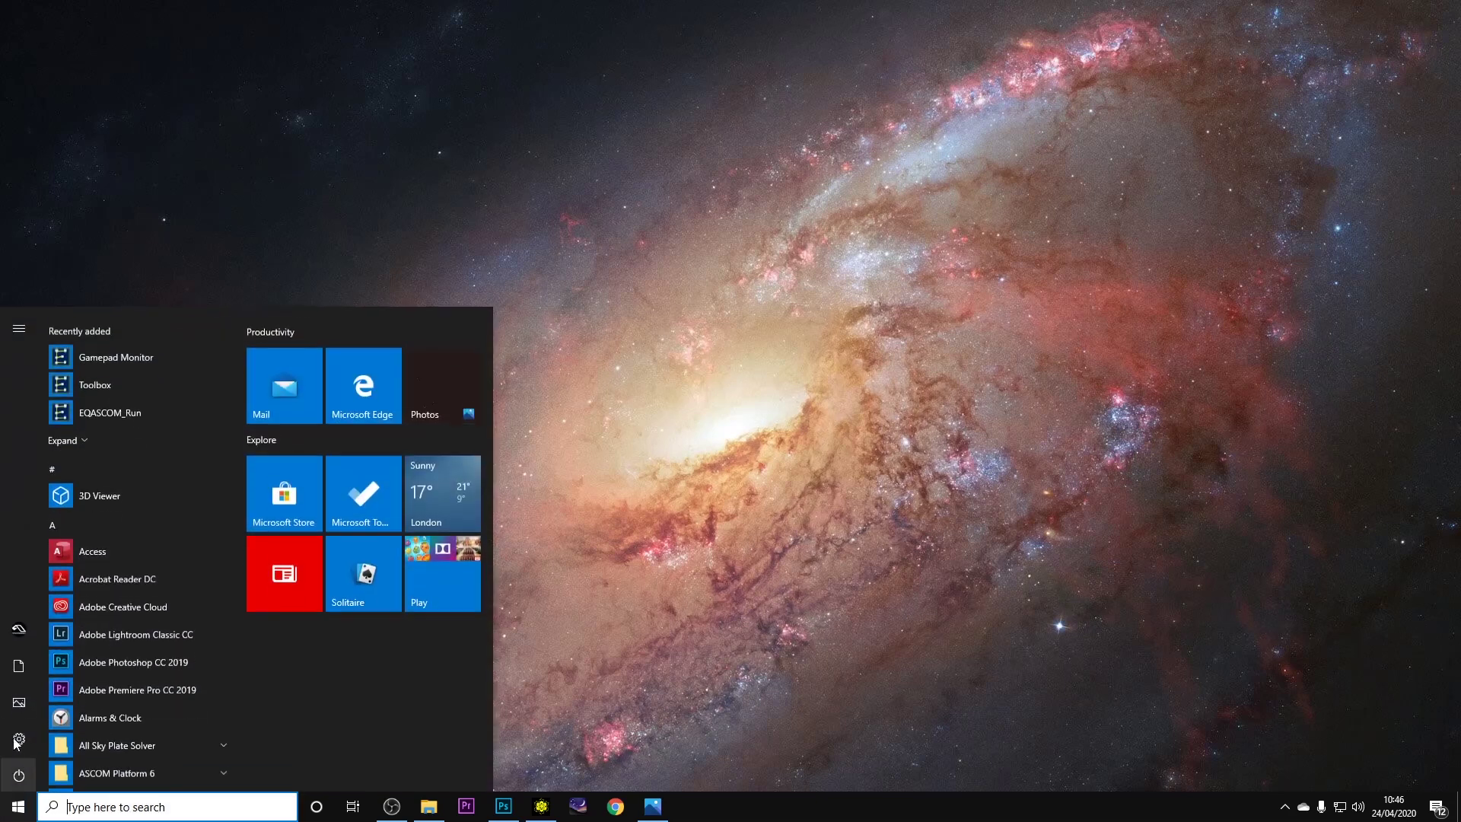
Launch EQASCOM Toolbox, centre its window, and close it again.
click(112, 376)
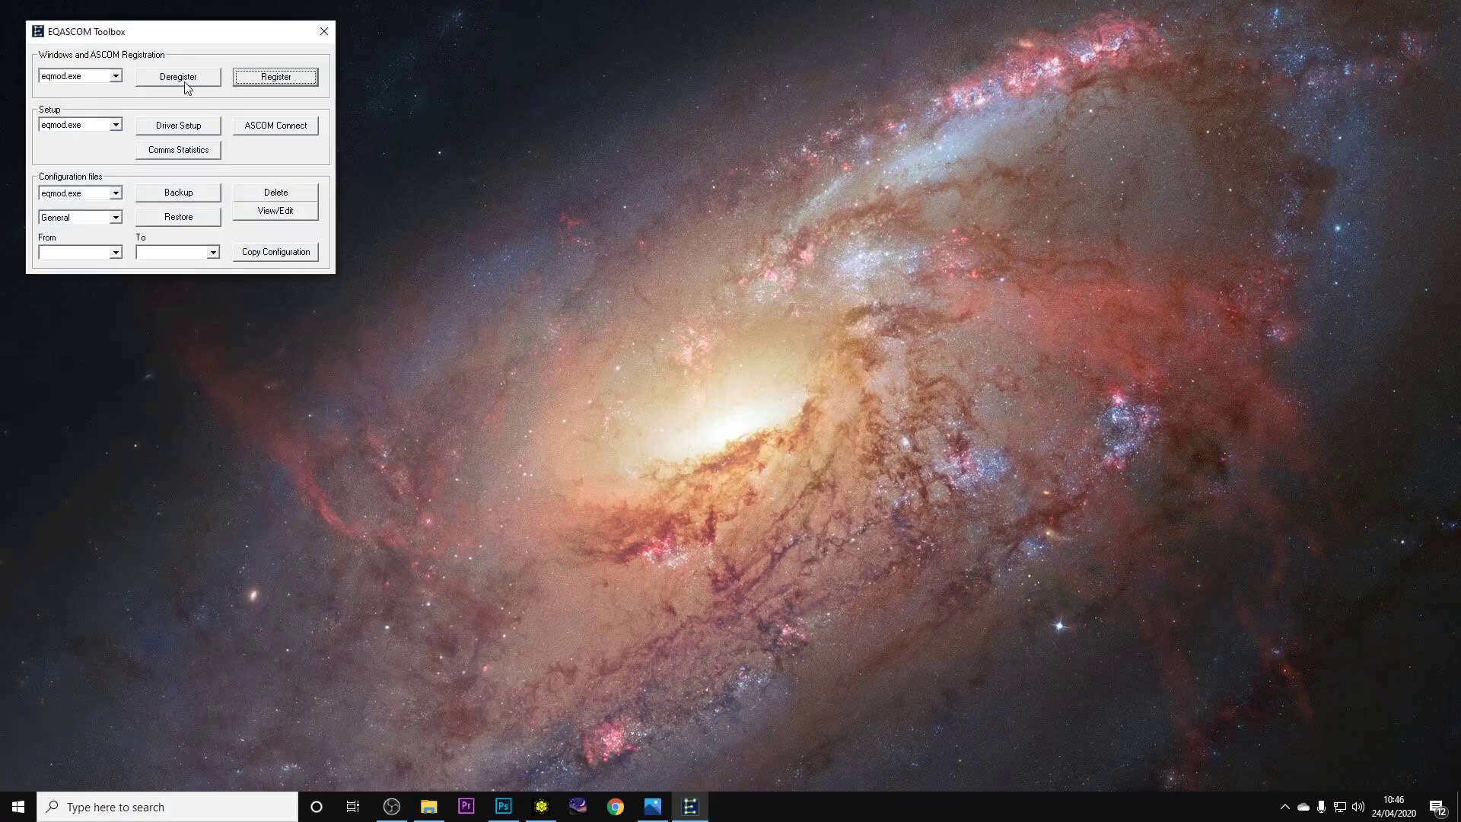
drag(144, 35, 686, 261)
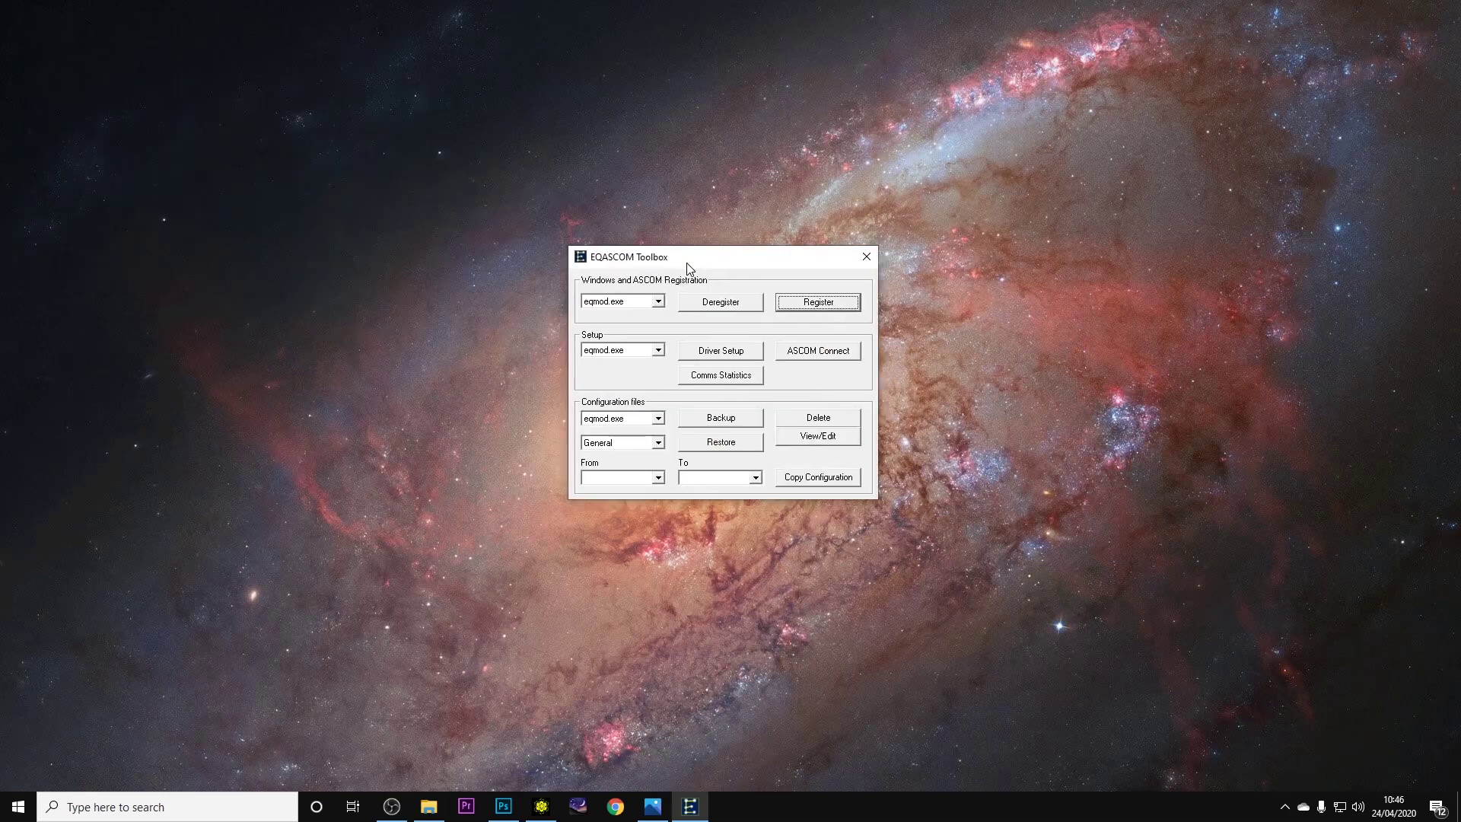
click(866, 259)
Relaunch Toolbox from its right-click menu and attempt to register eqmod.exe.
key(super)
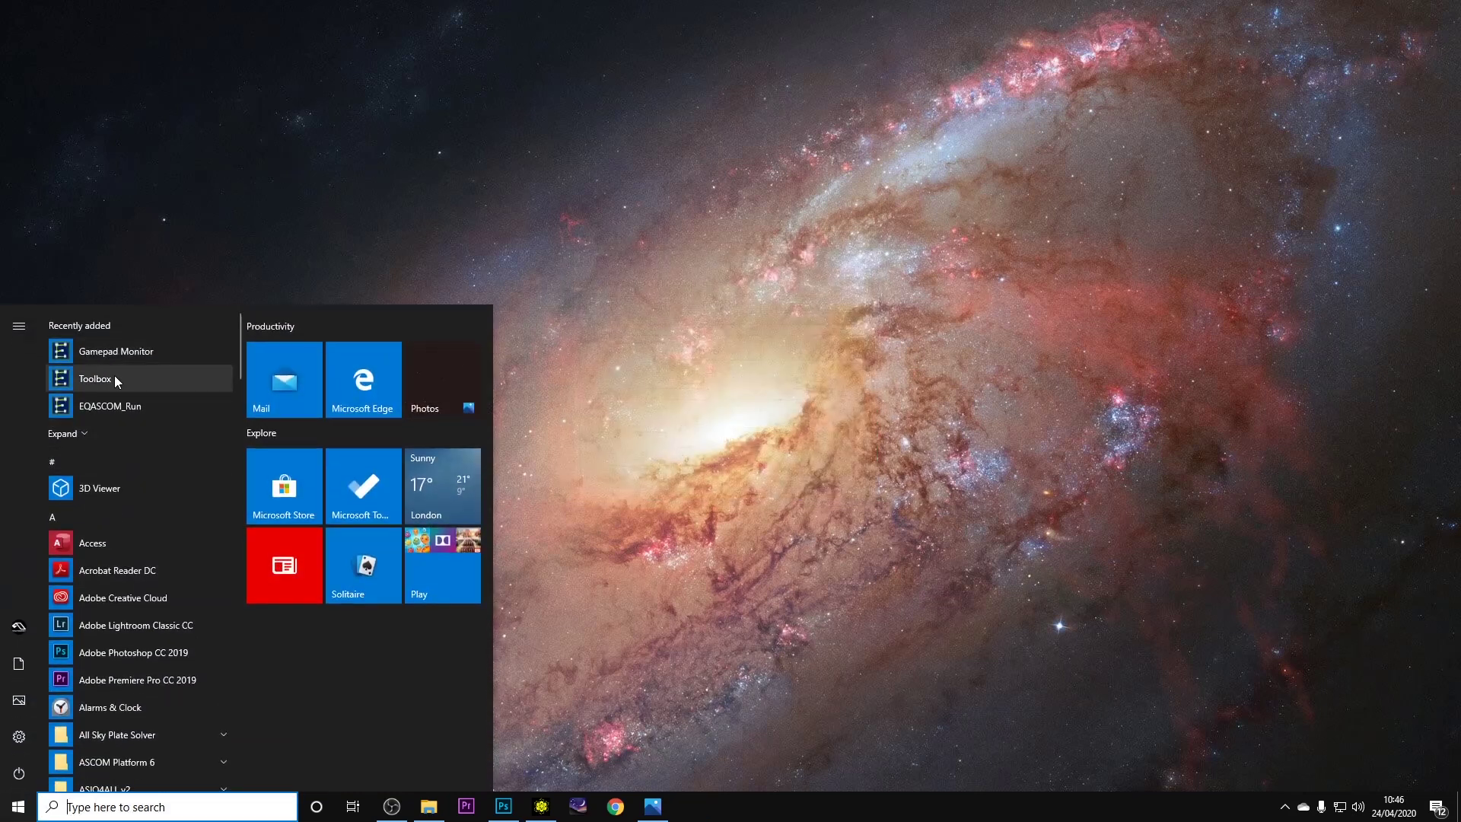
right_click(114, 376)
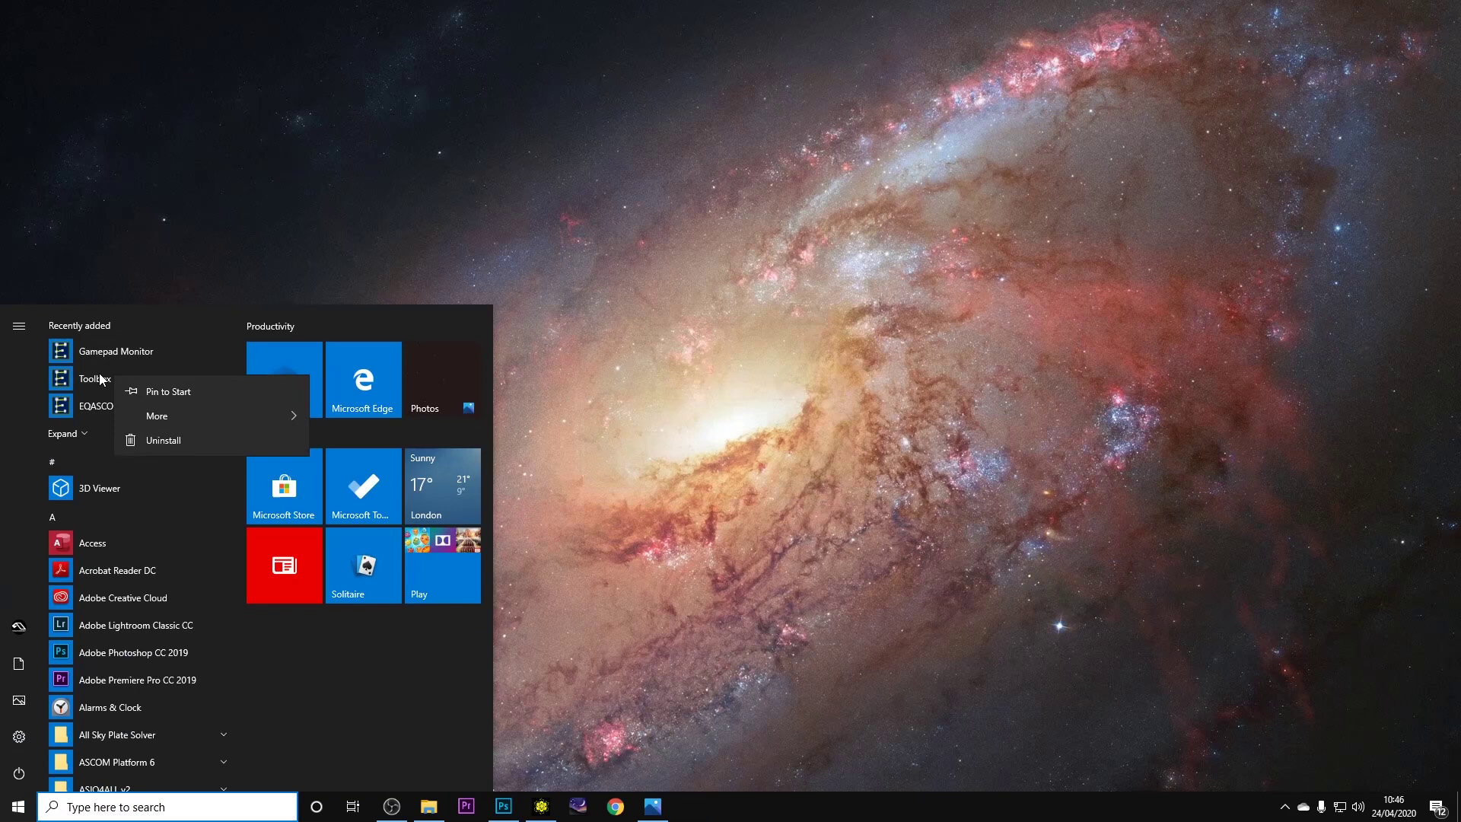
click(93, 374)
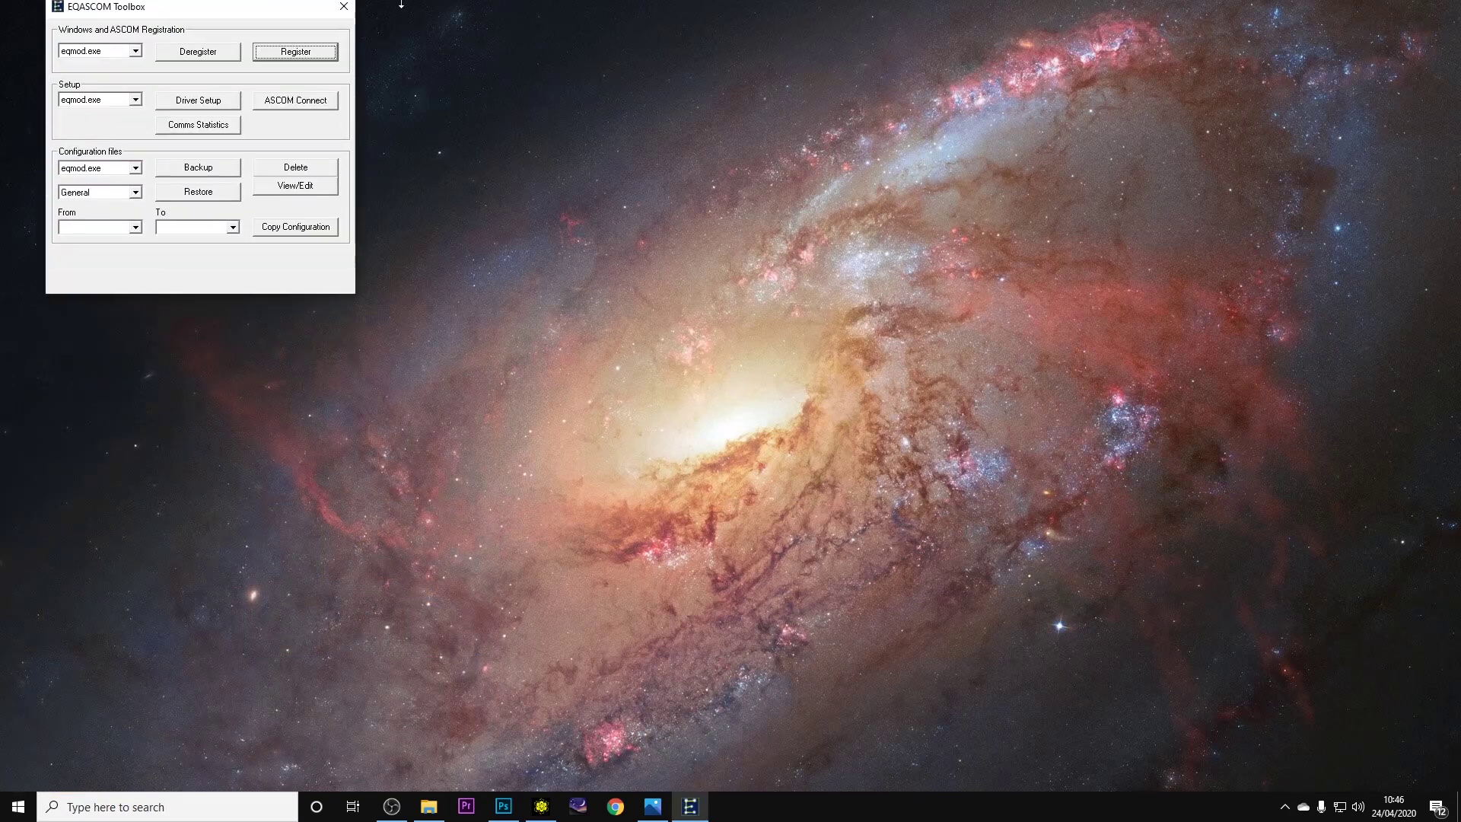
drag(245, 46, 756, 282)
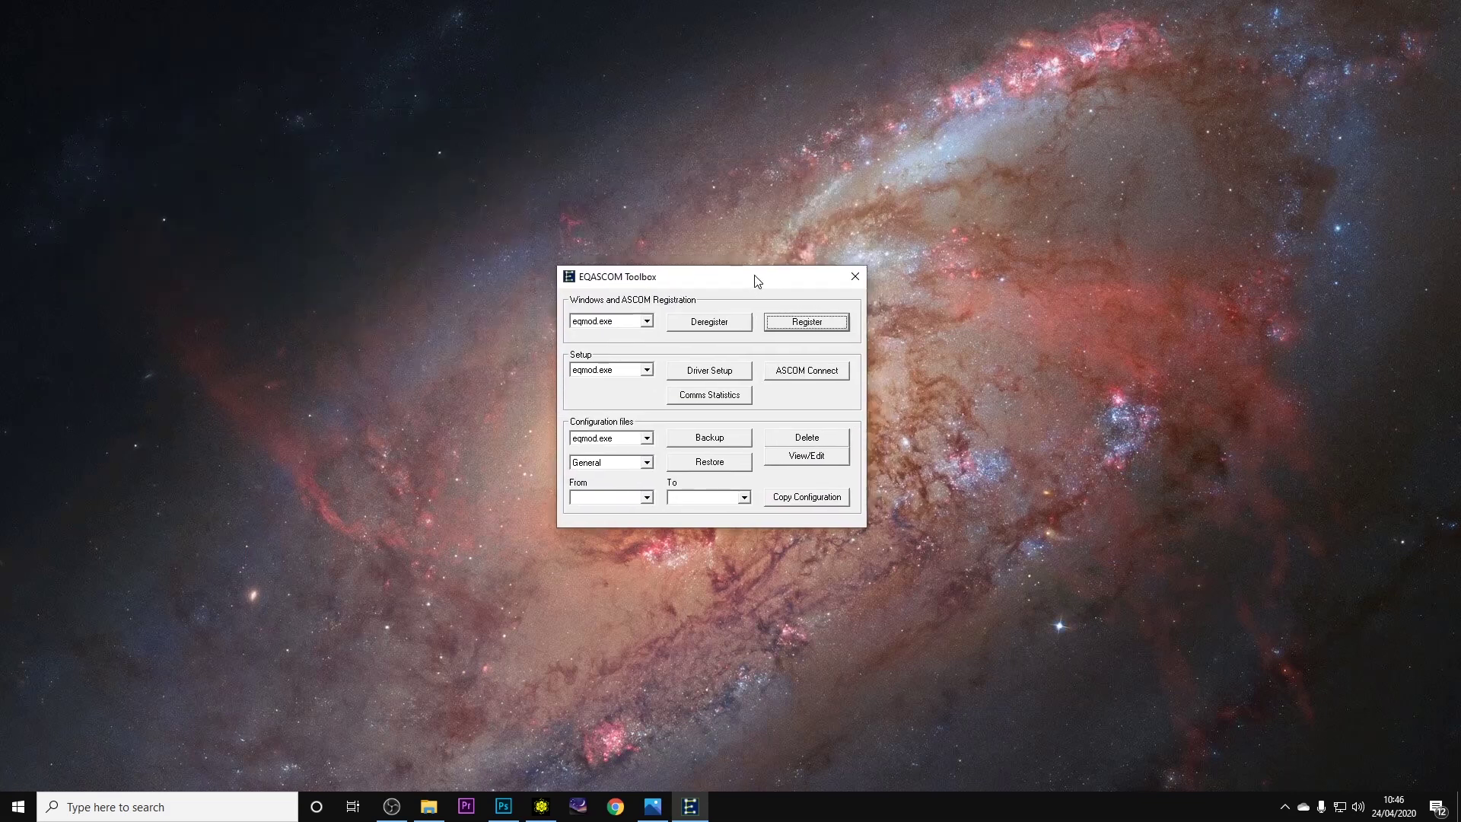
click(811, 324)
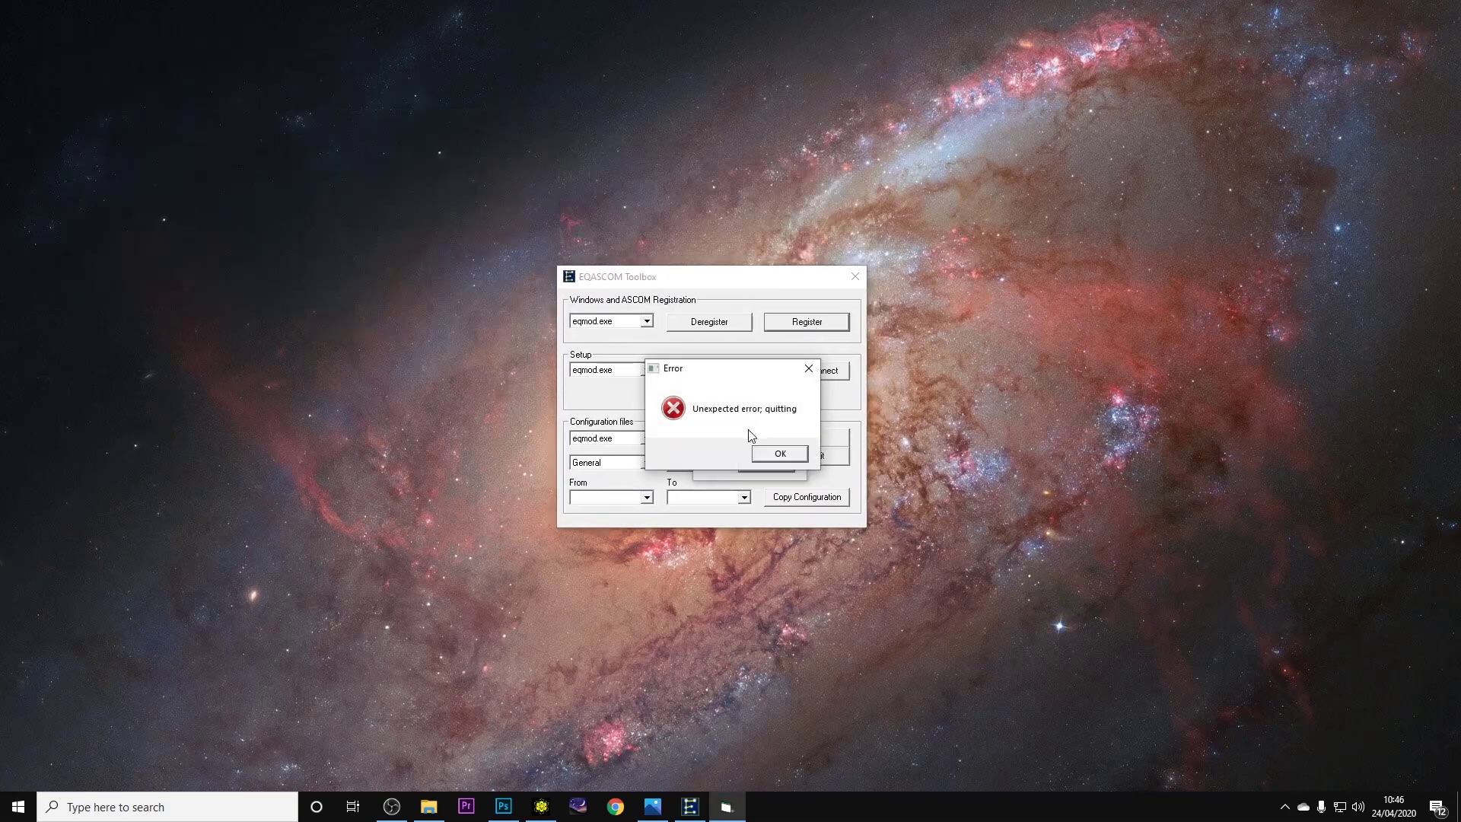
Dismiss the error and success messages and close the Toolbox window.
click(782, 454)
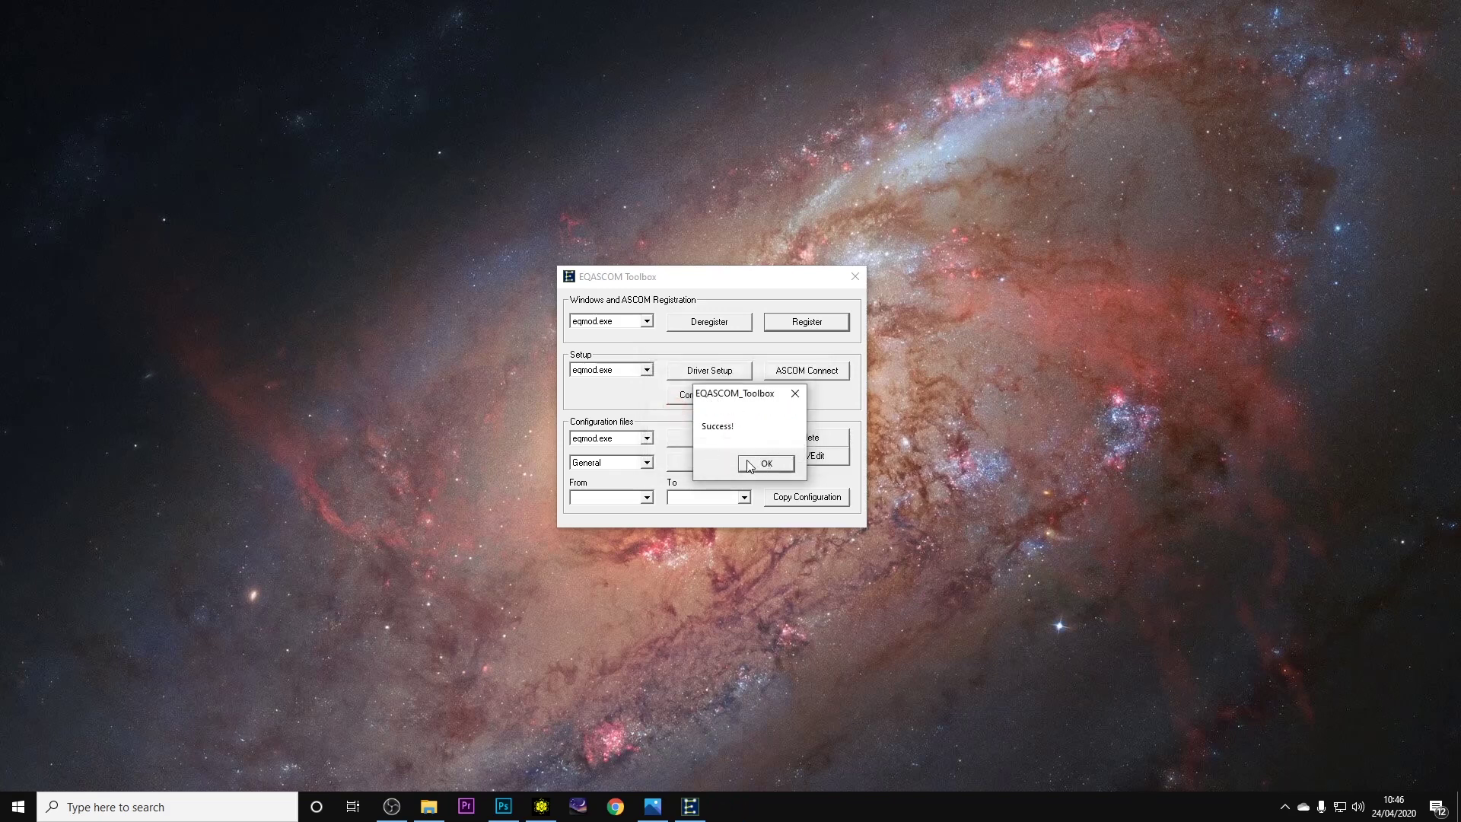
click(766, 464)
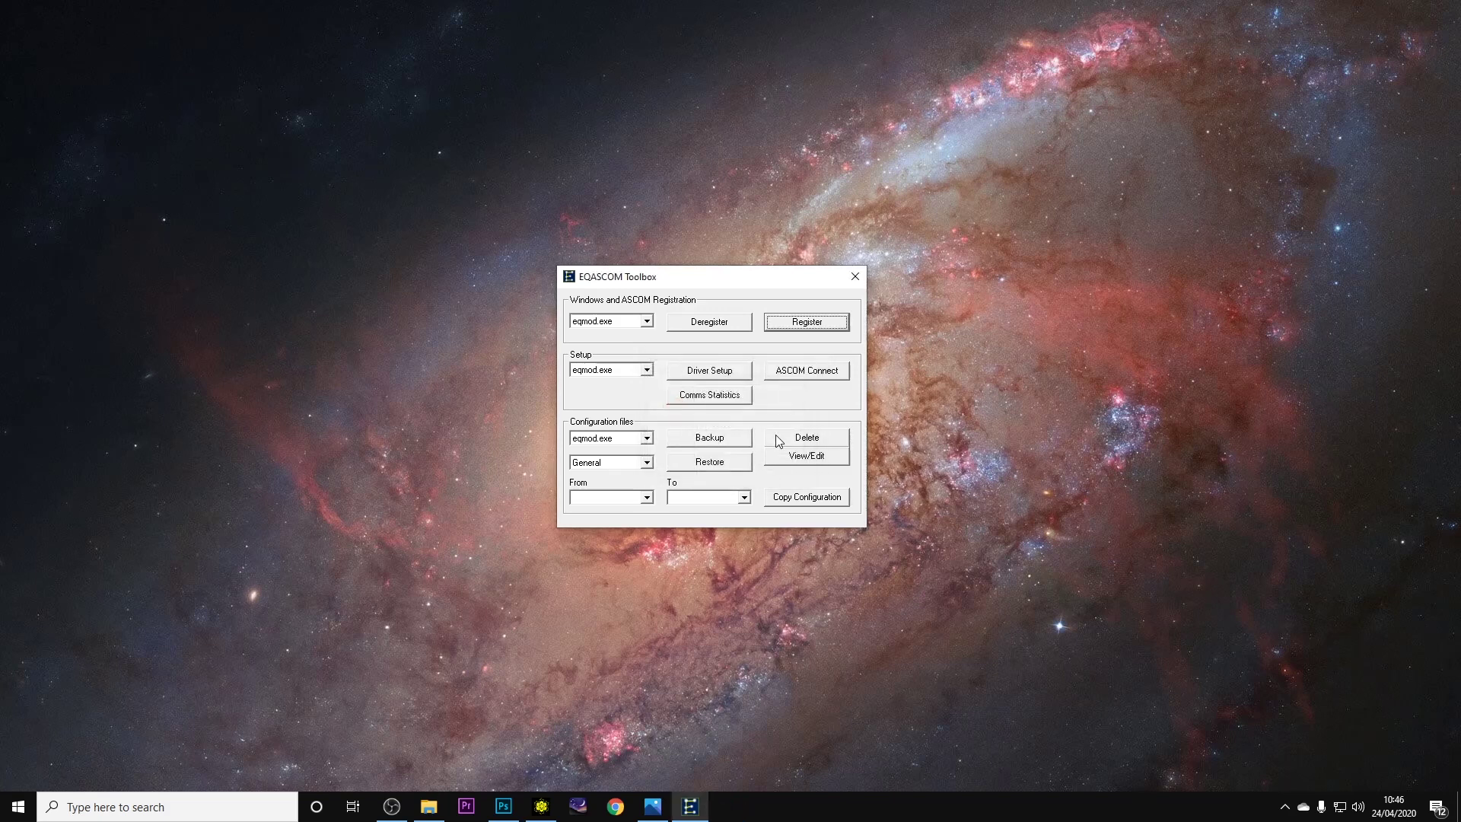
click(851, 277)
Relaunch Toolbox as administrator and register eqmod.exe successfully.
key(super)
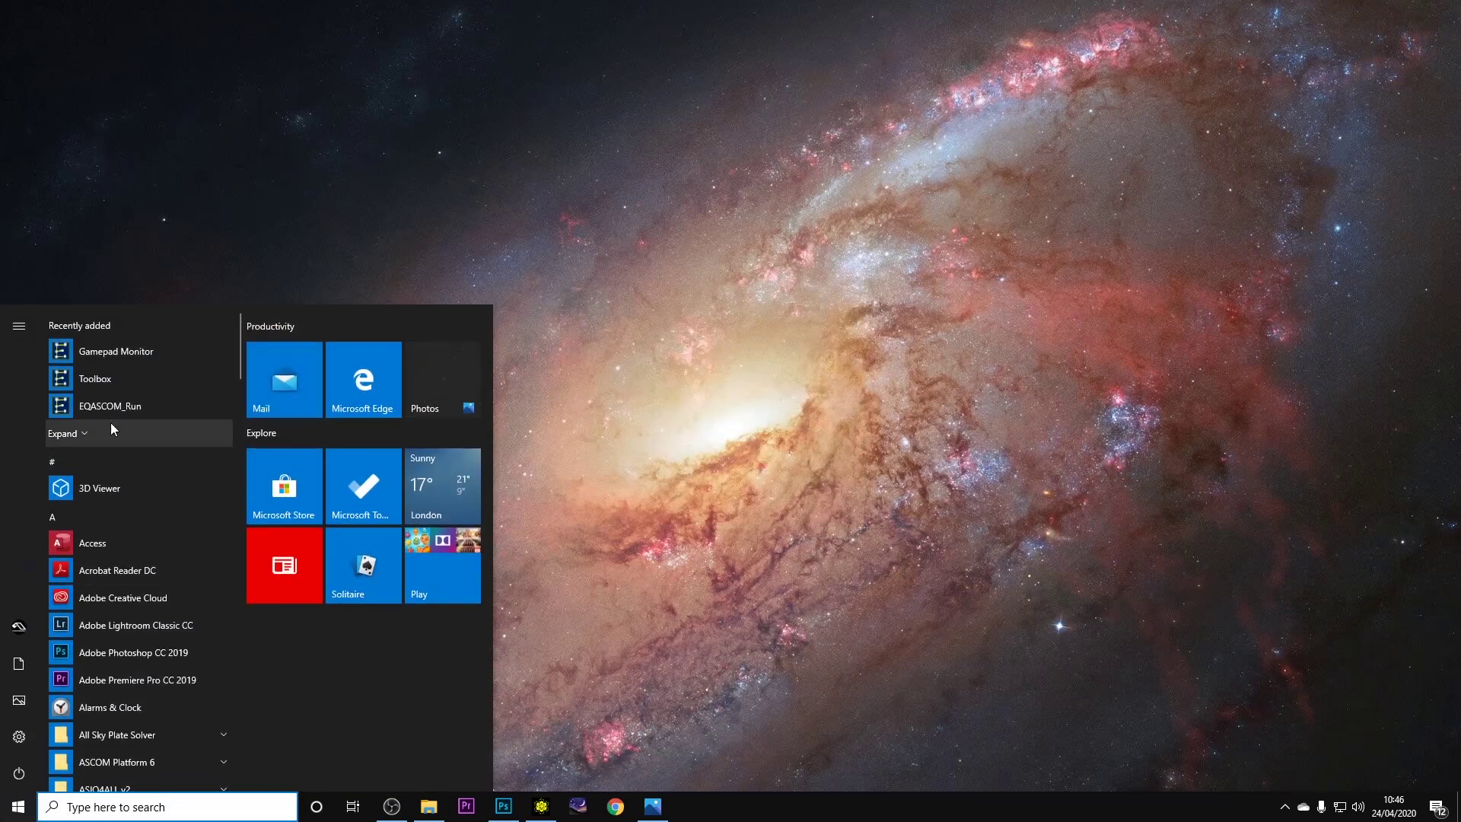
right_click(116, 382)
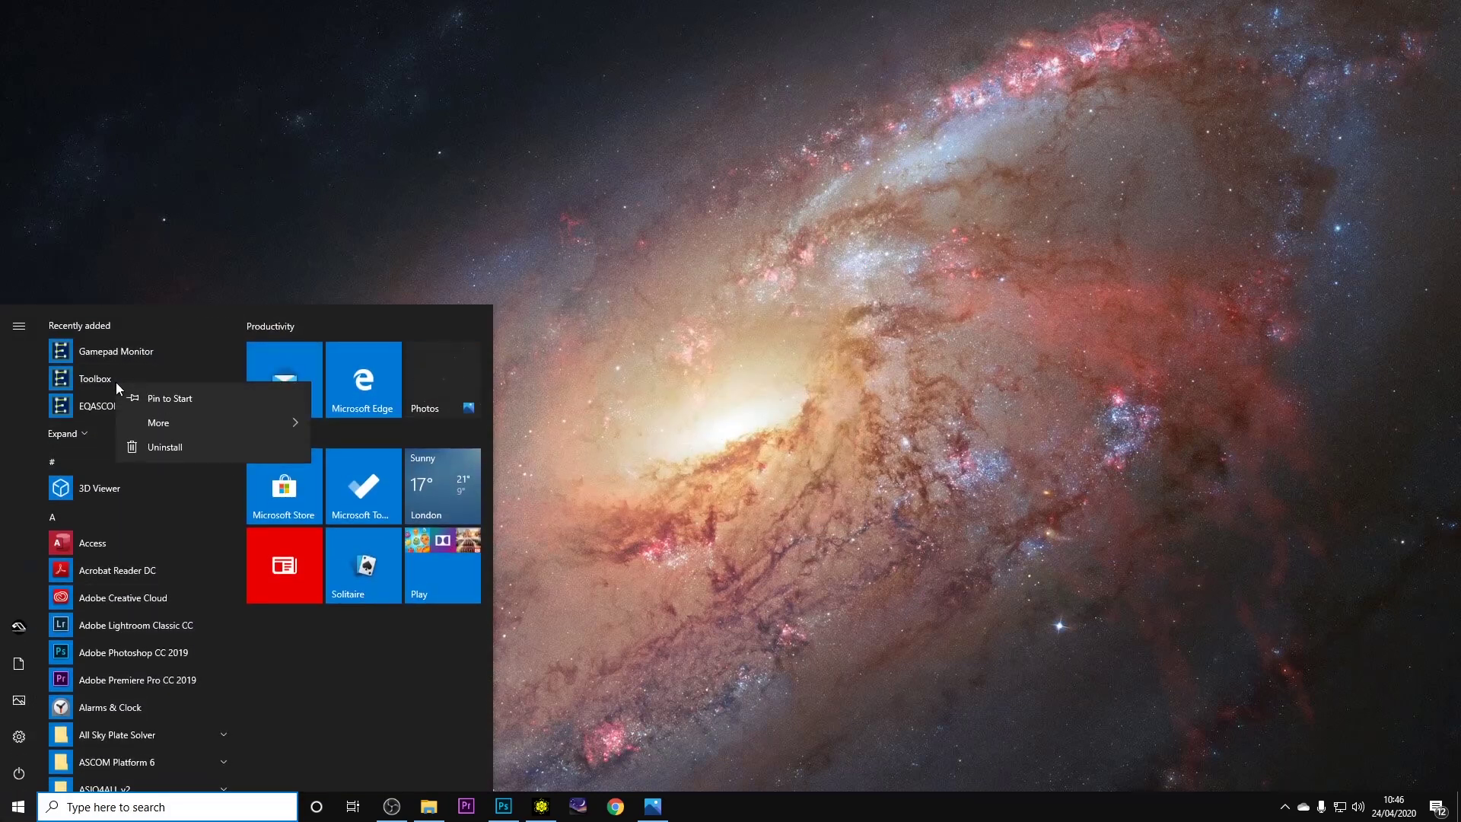
mouse_move(221, 424)
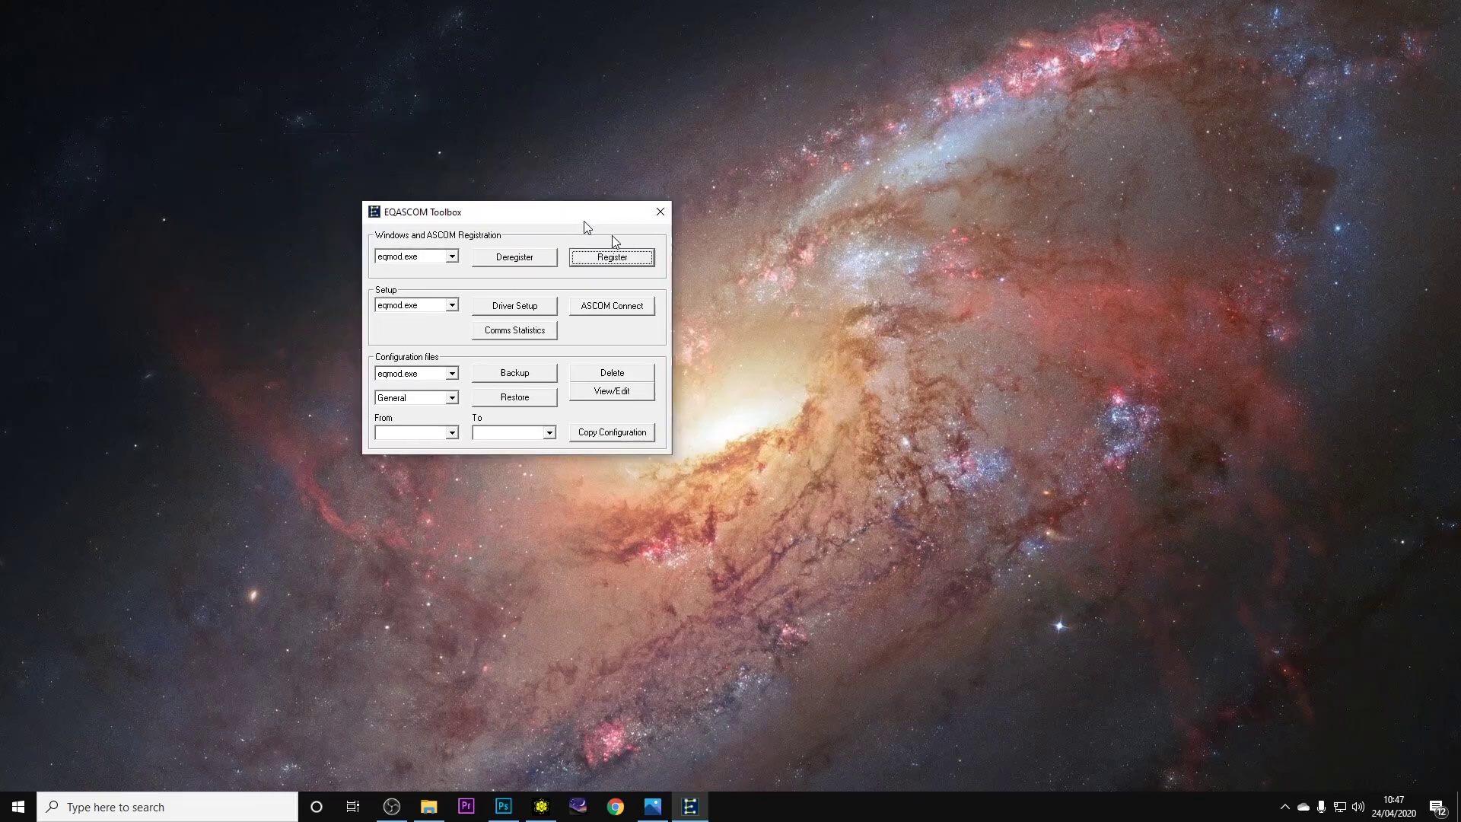
click(791, 342)
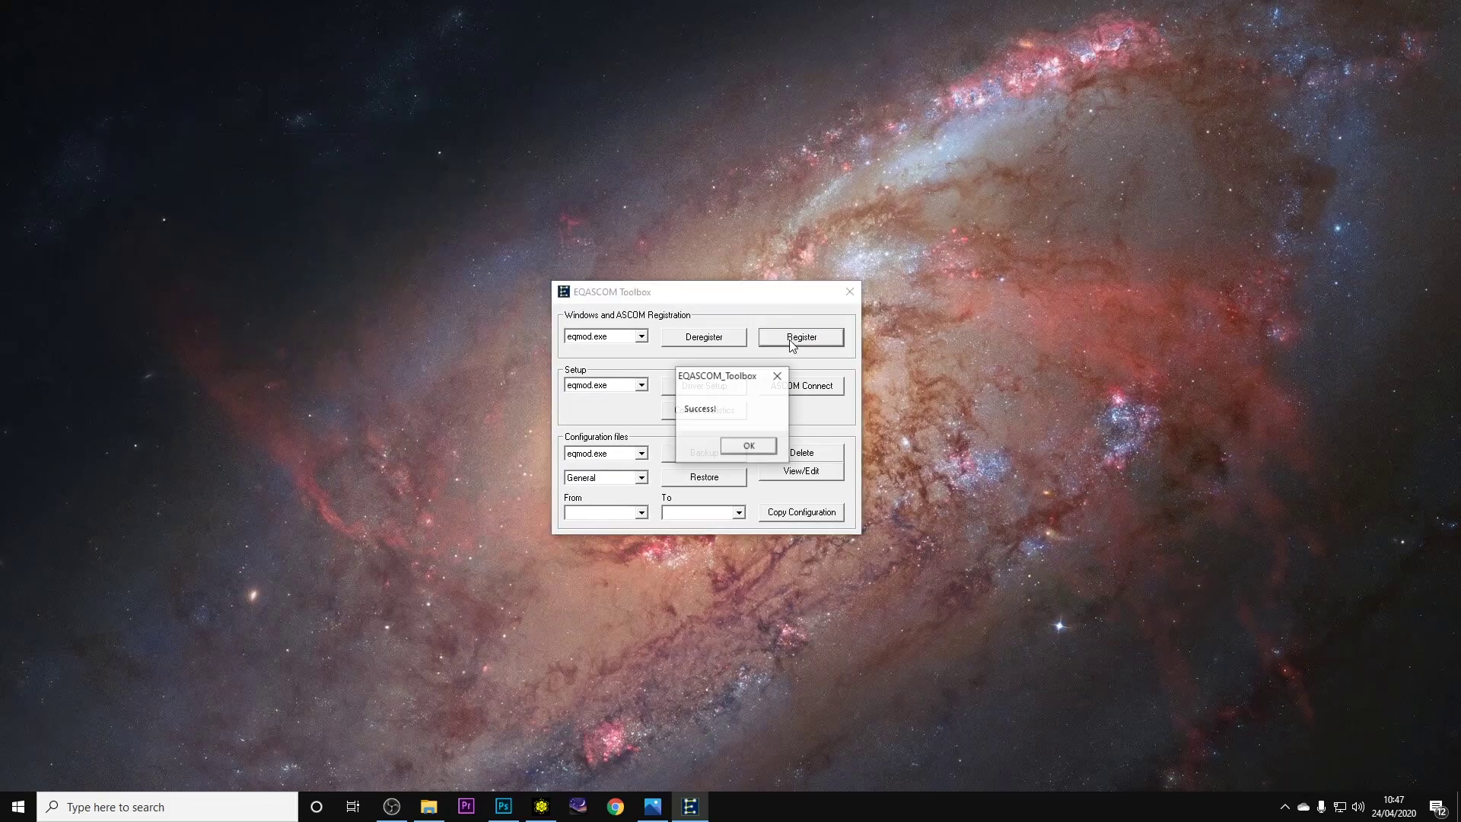
click(750, 452)
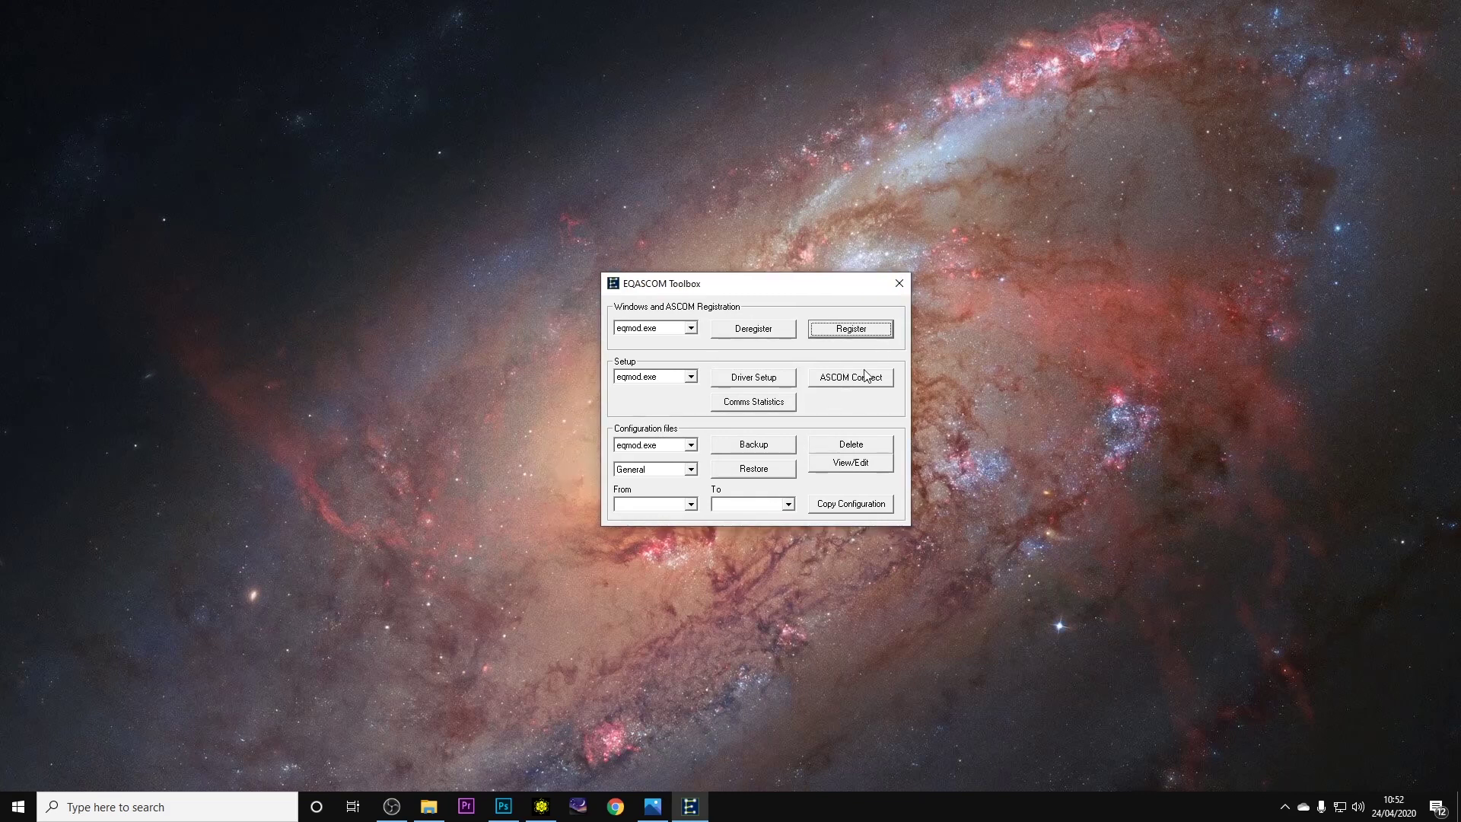
Open Driver Setup to show the EQMOD ASCOM Setup dialog, centred on screen.
click(767, 380)
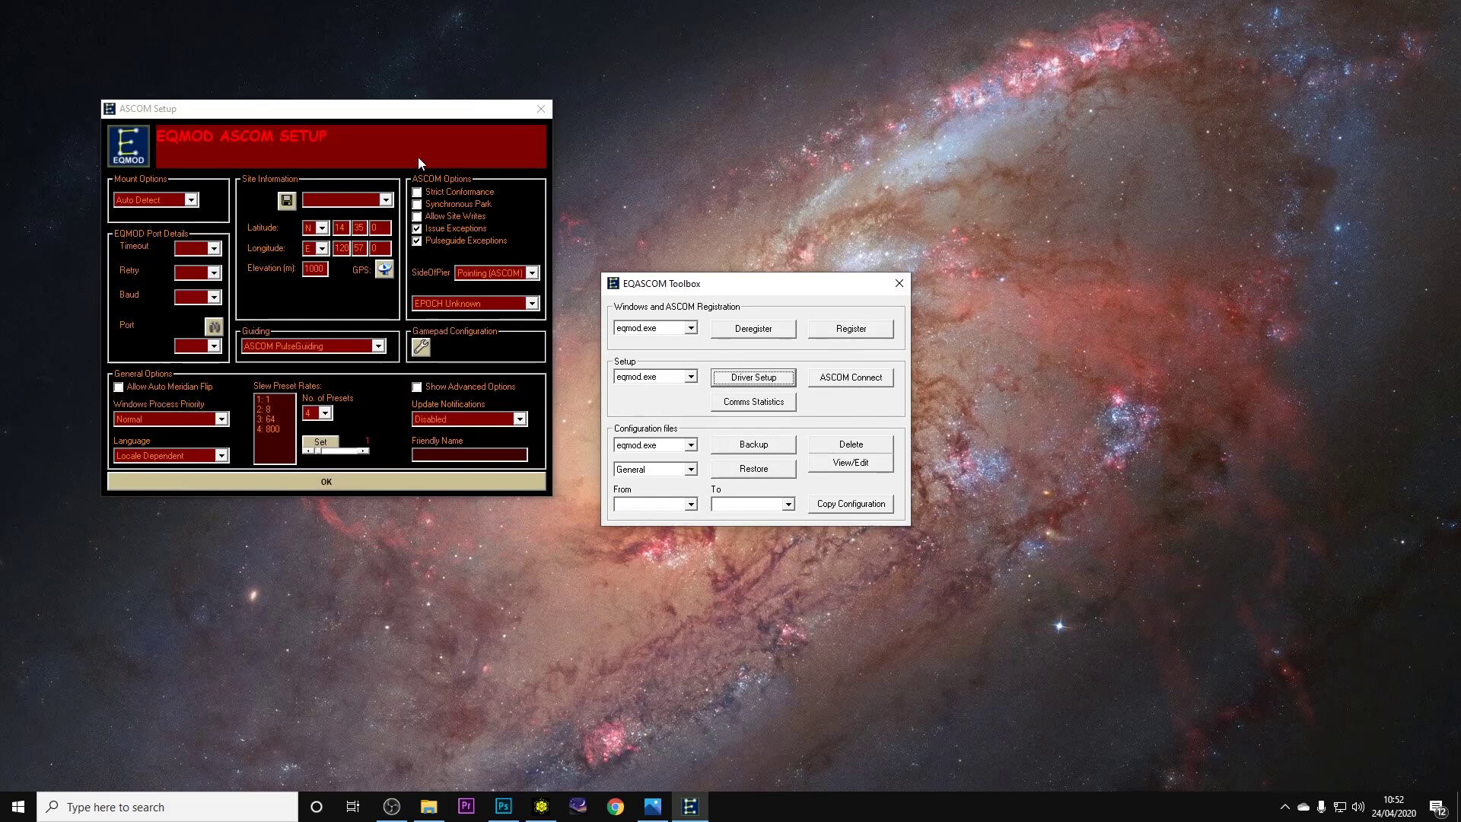
drag(384, 110, 805, 206)
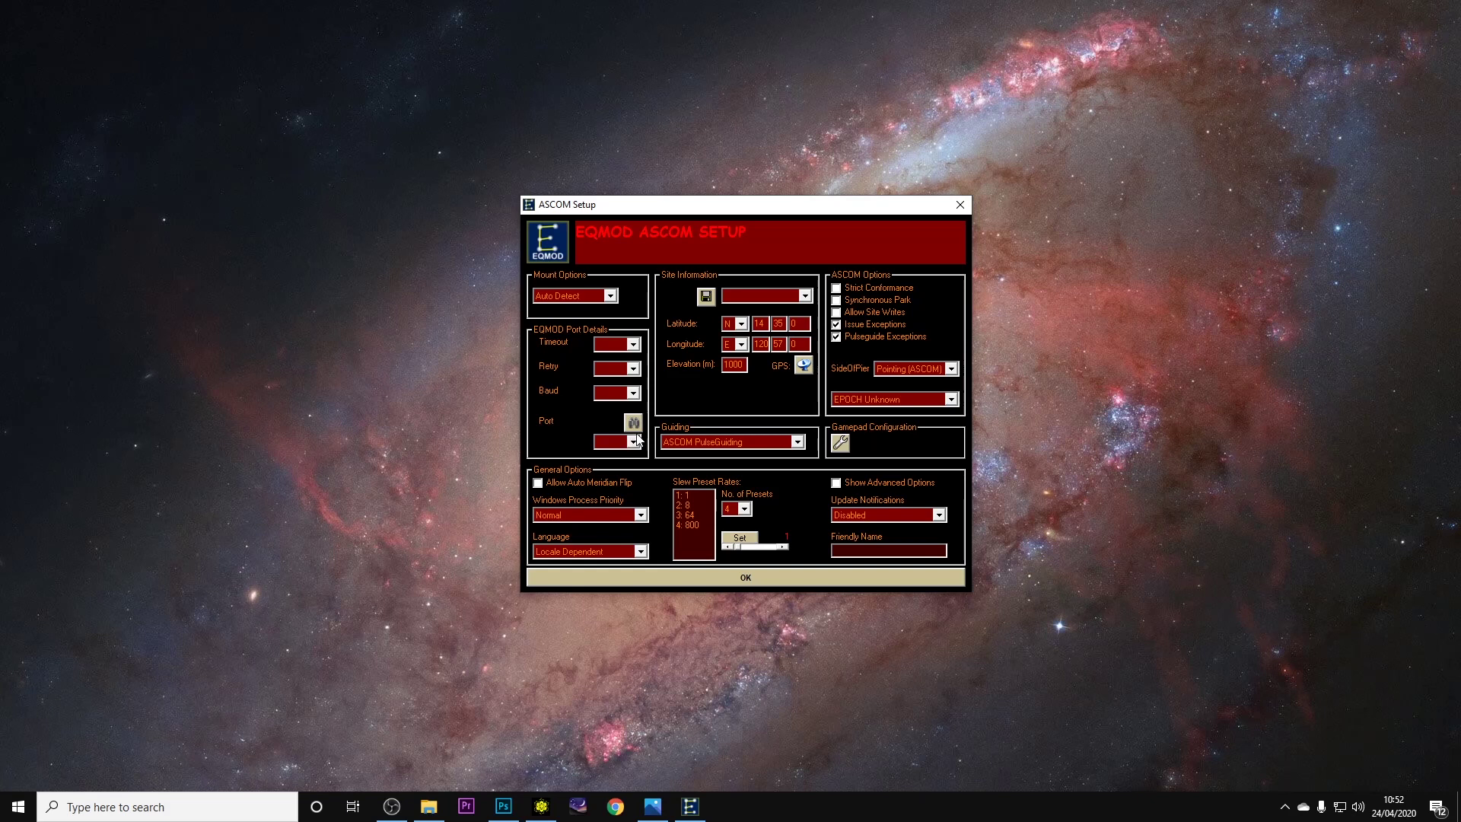
Find the USB Serial Port as COM3 in Device Manager and set EQMOD's port to COM3.
right_click(18, 812)
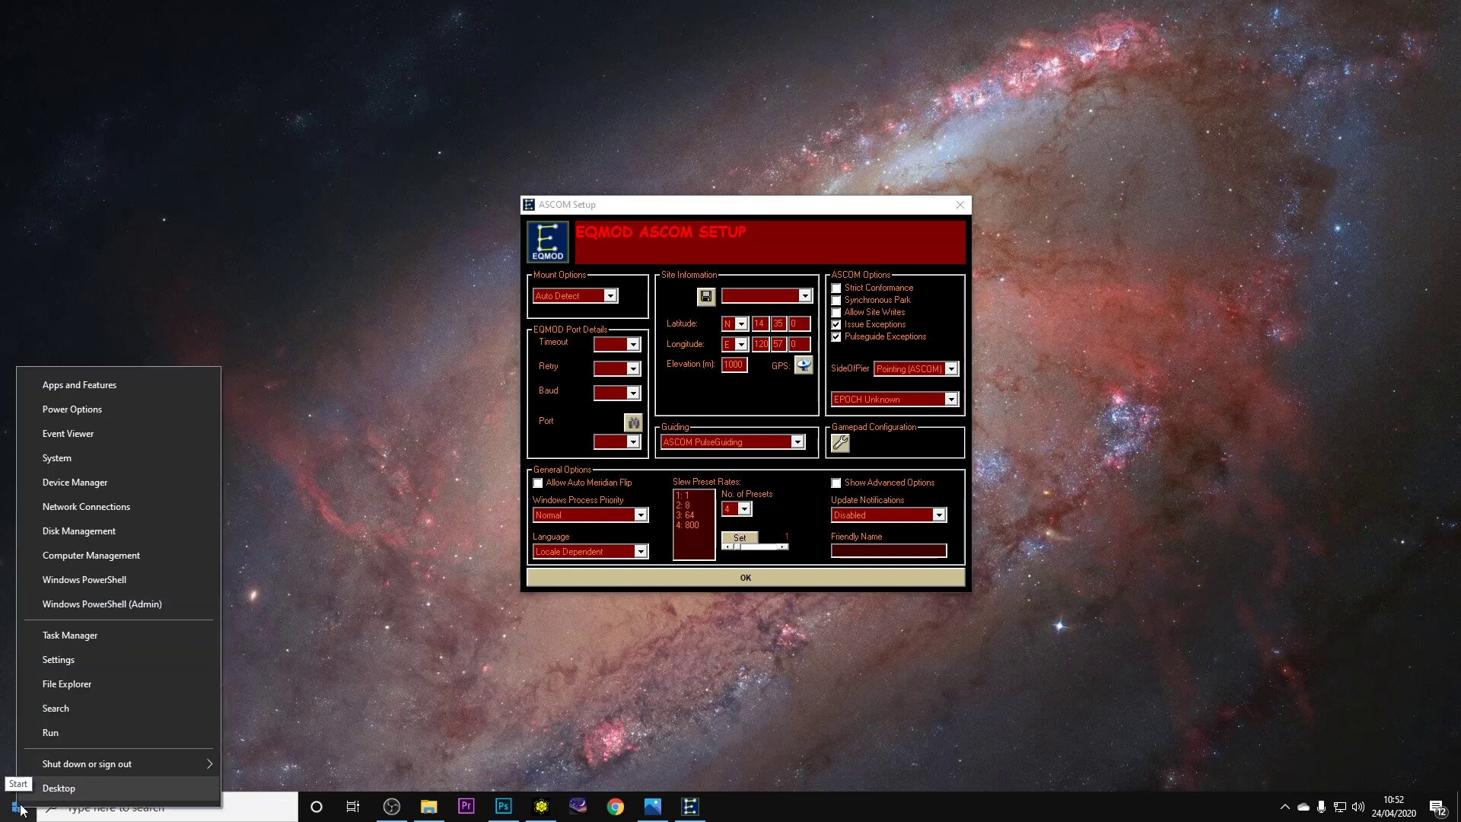
click(78, 481)
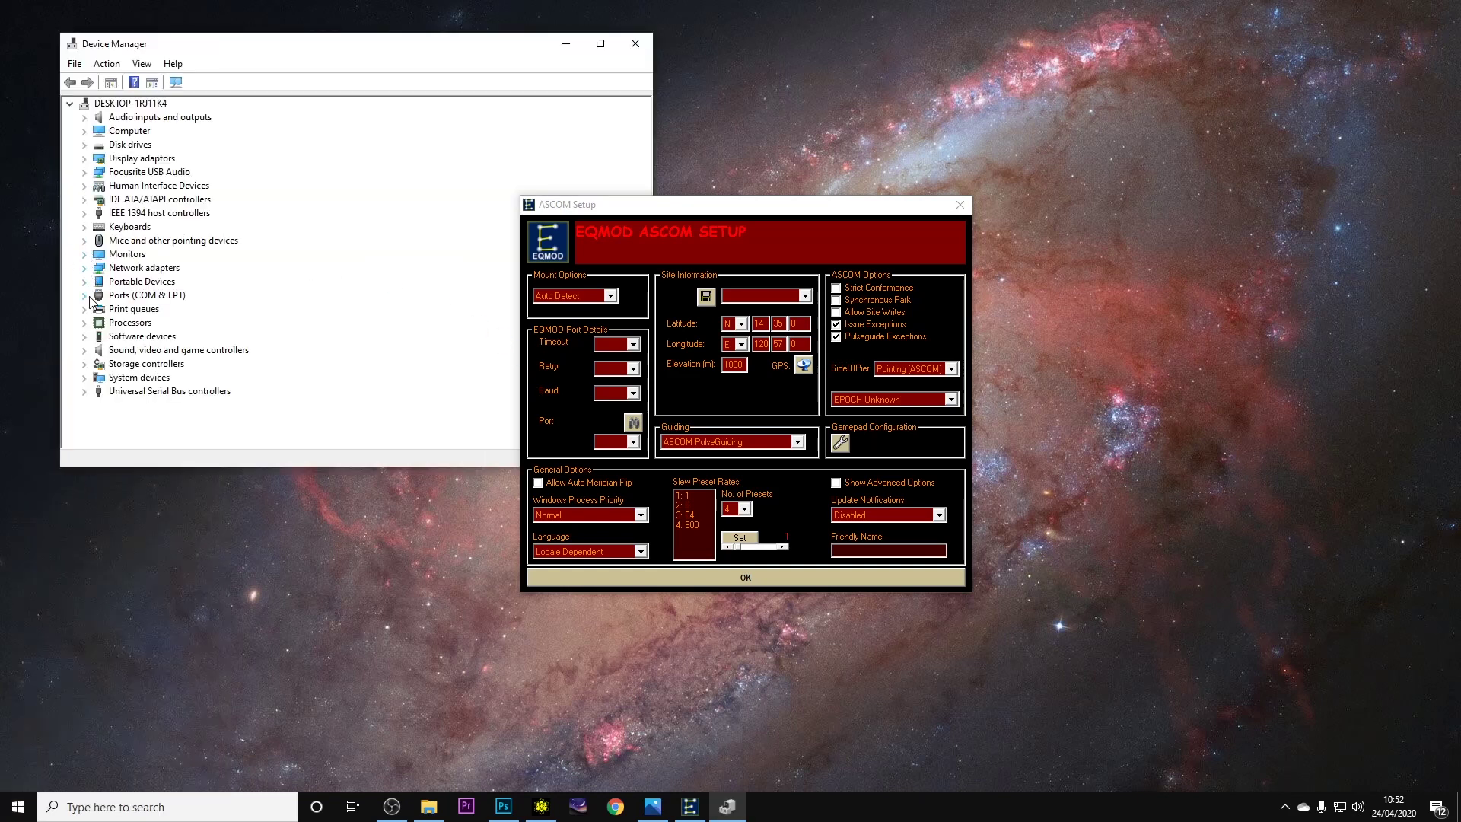
click(85, 296)
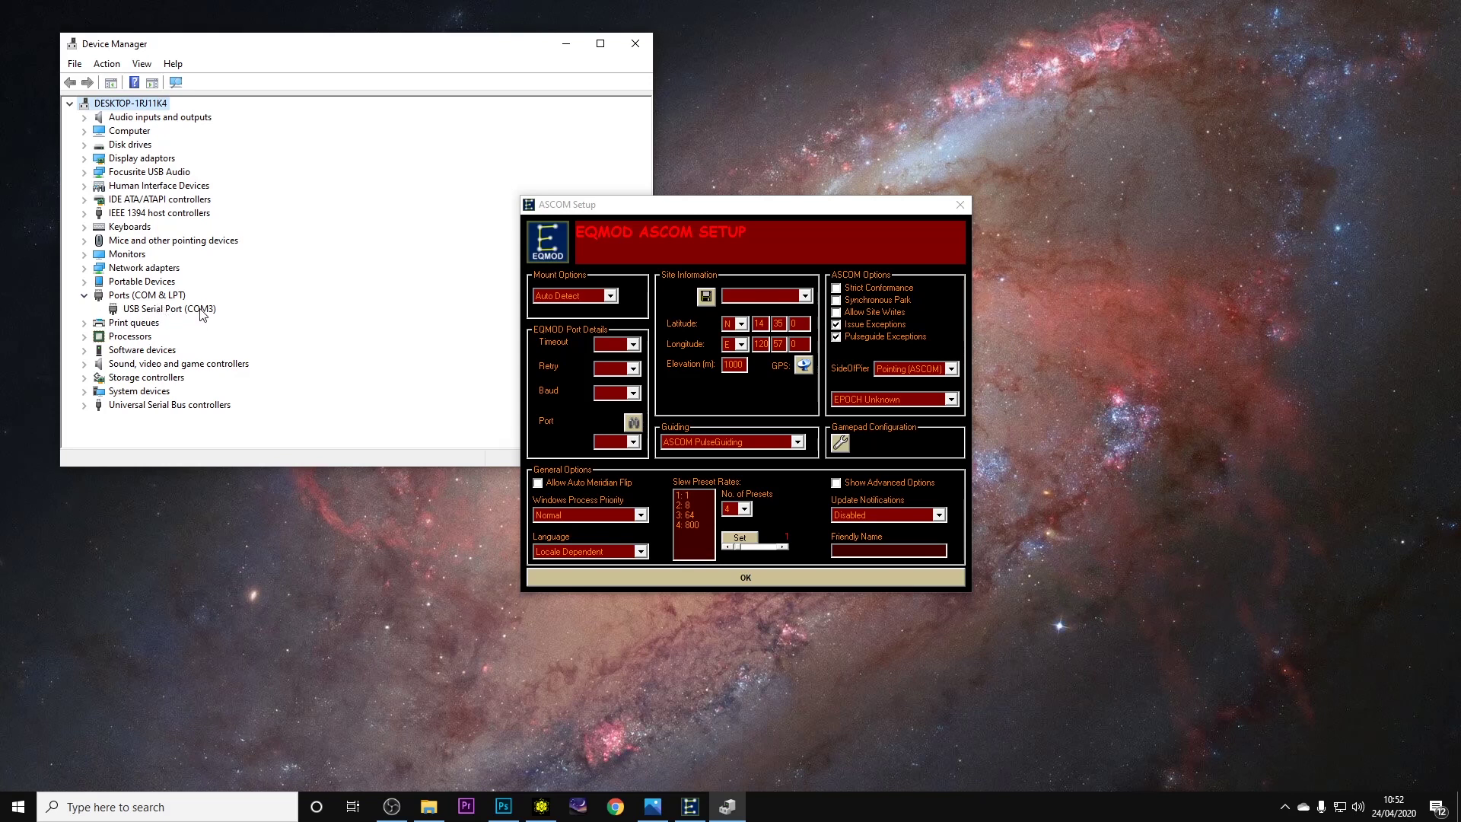
click(633, 448)
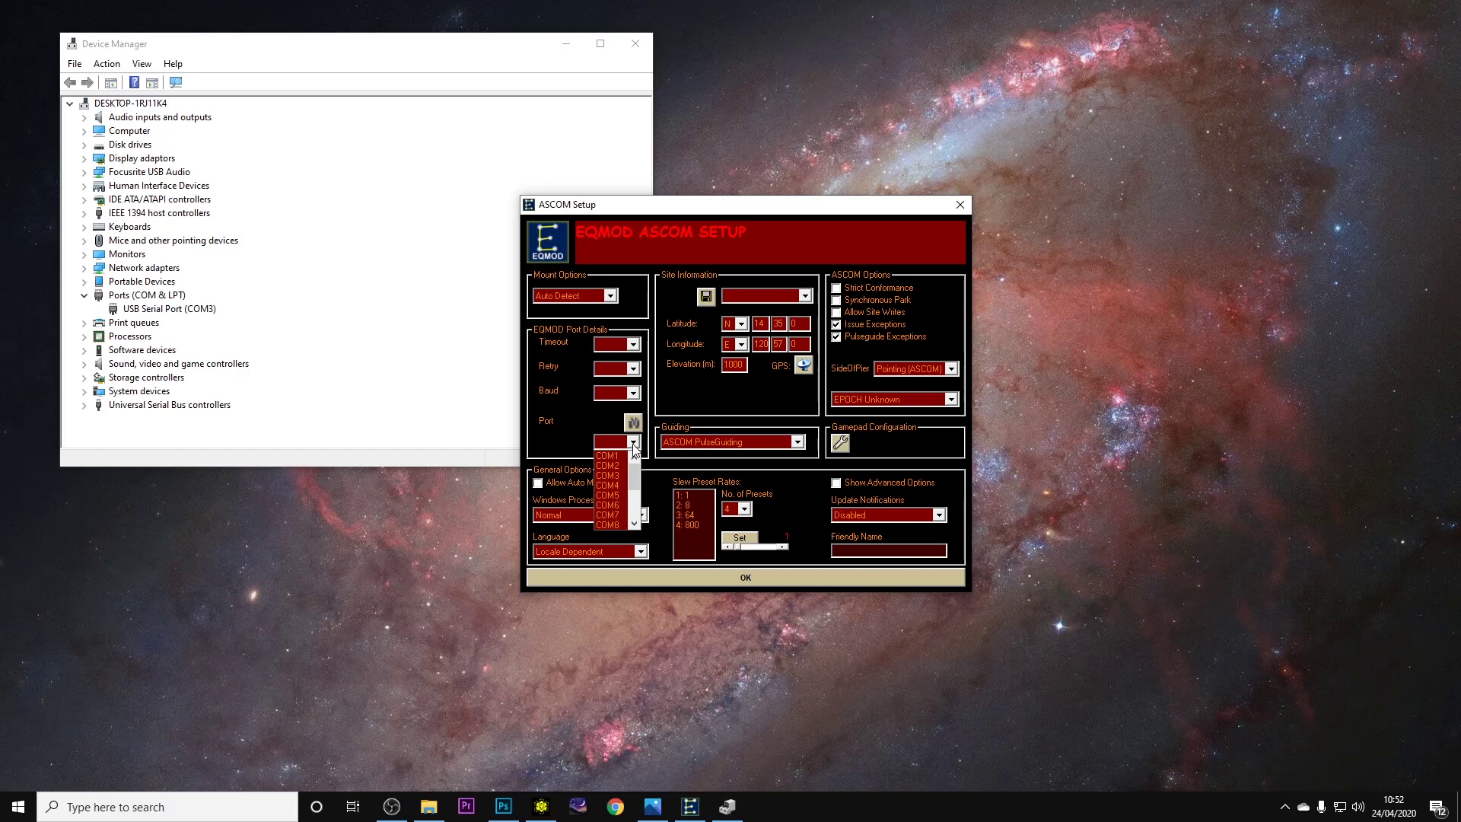
click(614, 479)
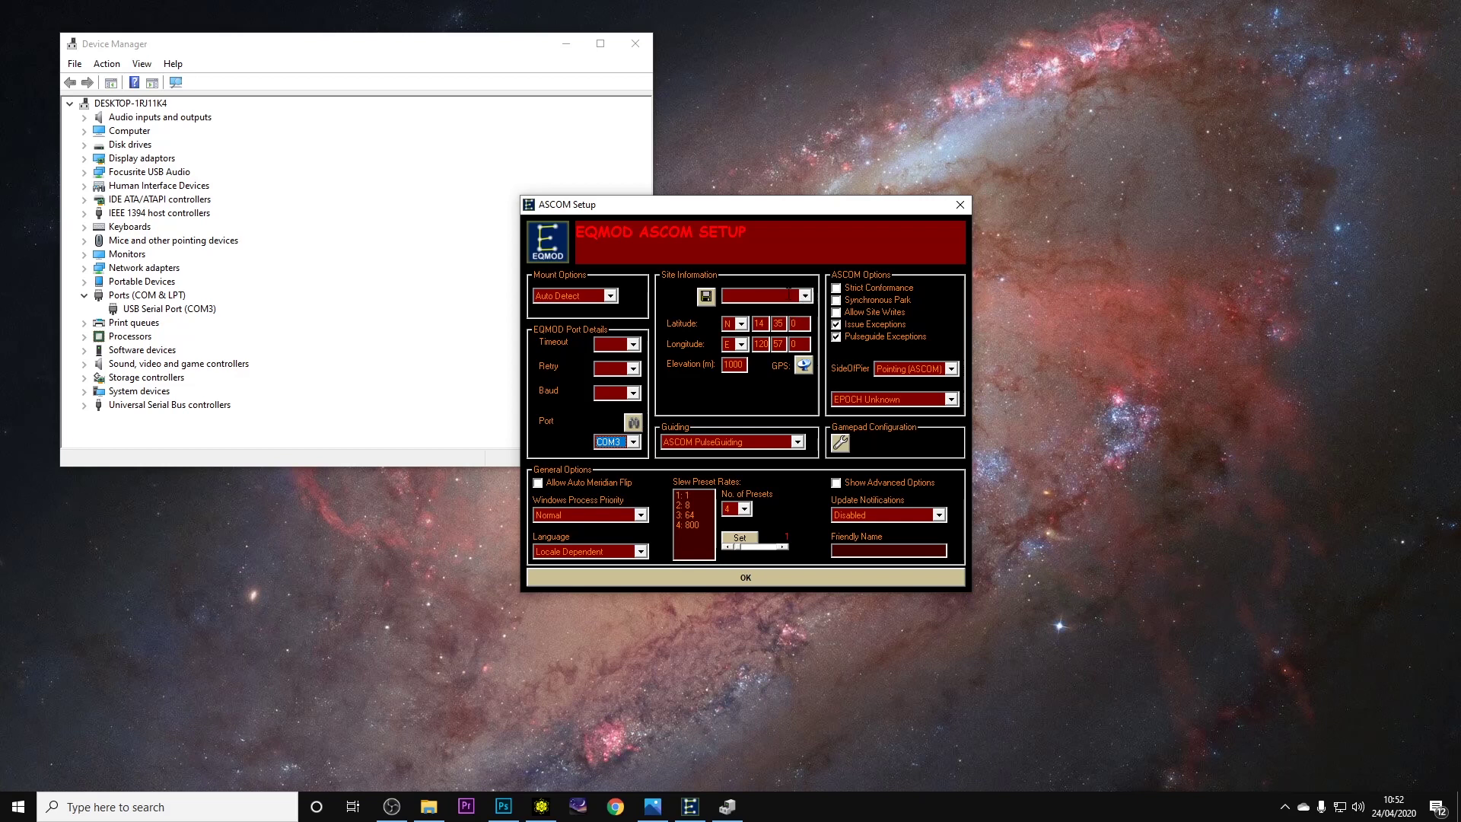
click(772, 293)
Enter 'Home' as the site name and save the site information.
text(ome)
click(706, 296)
click(586, 302)
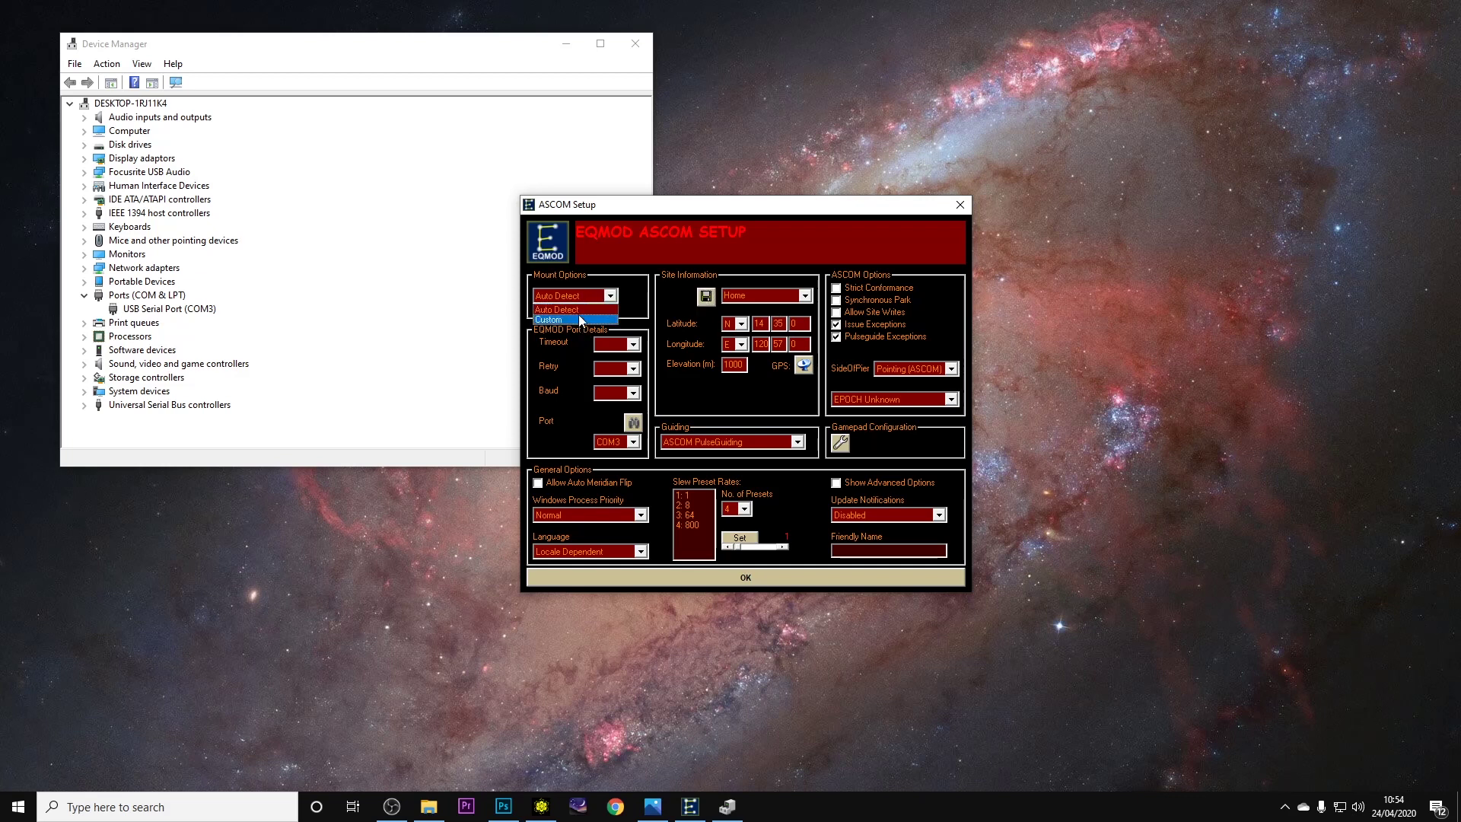
Keep Auto Detect as the mount type and confirm the EQMOD setup with OK.
click(587, 309)
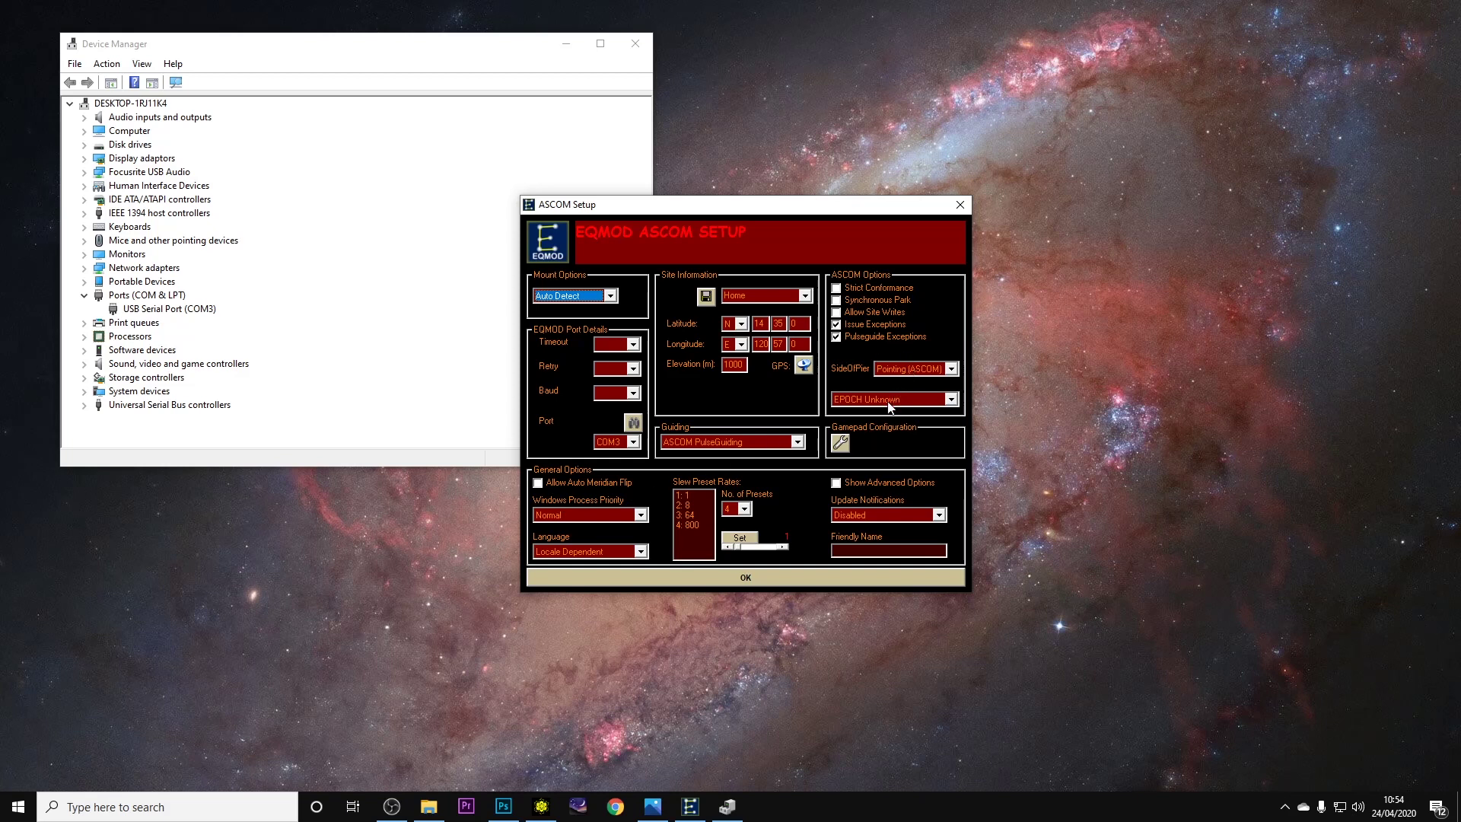
click(733, 575)
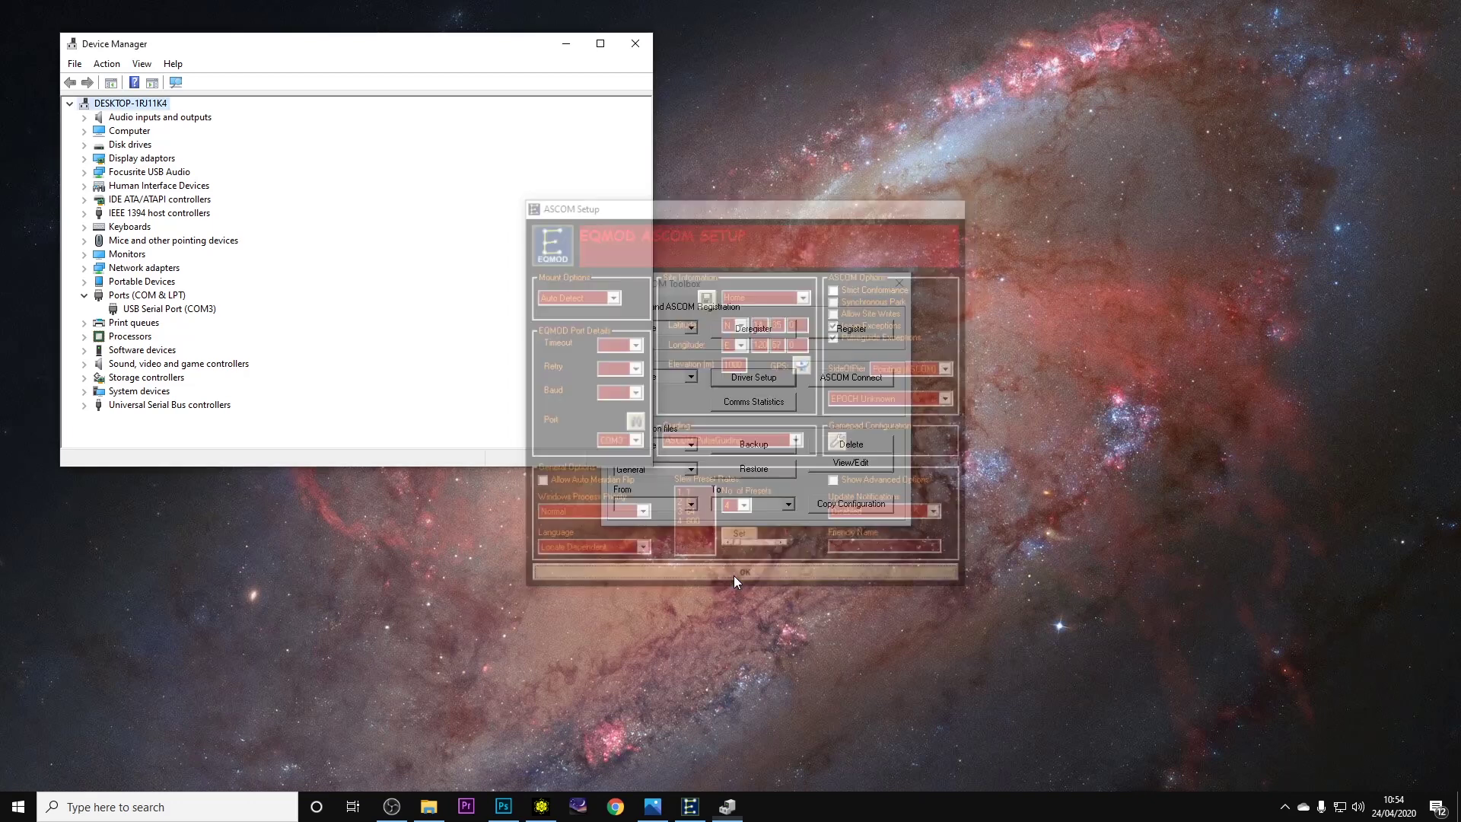
Close Device Manager, attempt the EQMOD connection, and close its window after the timeout error.
click(636, 44)
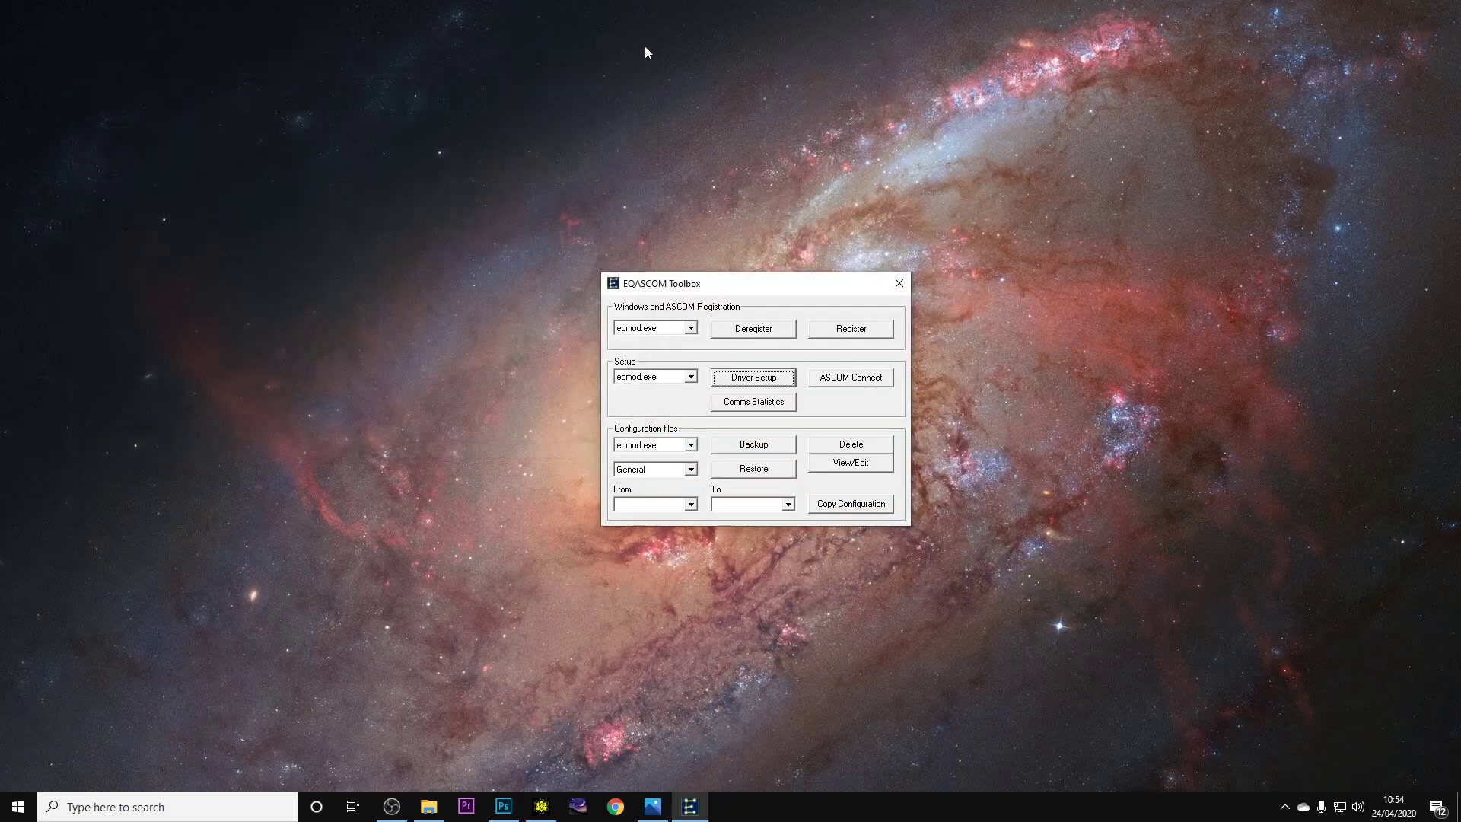
click(859, 384)
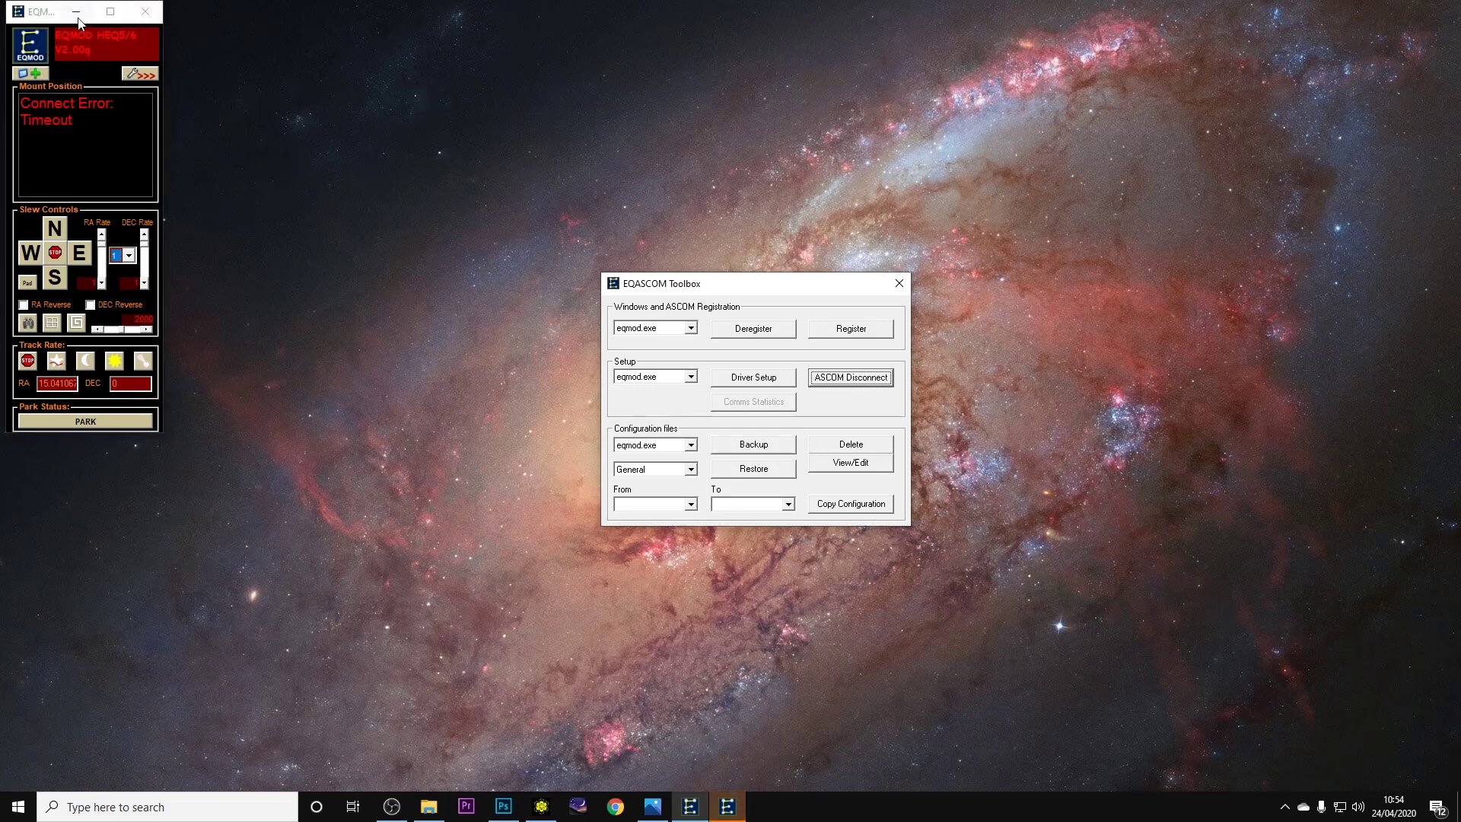
click(135, 16)
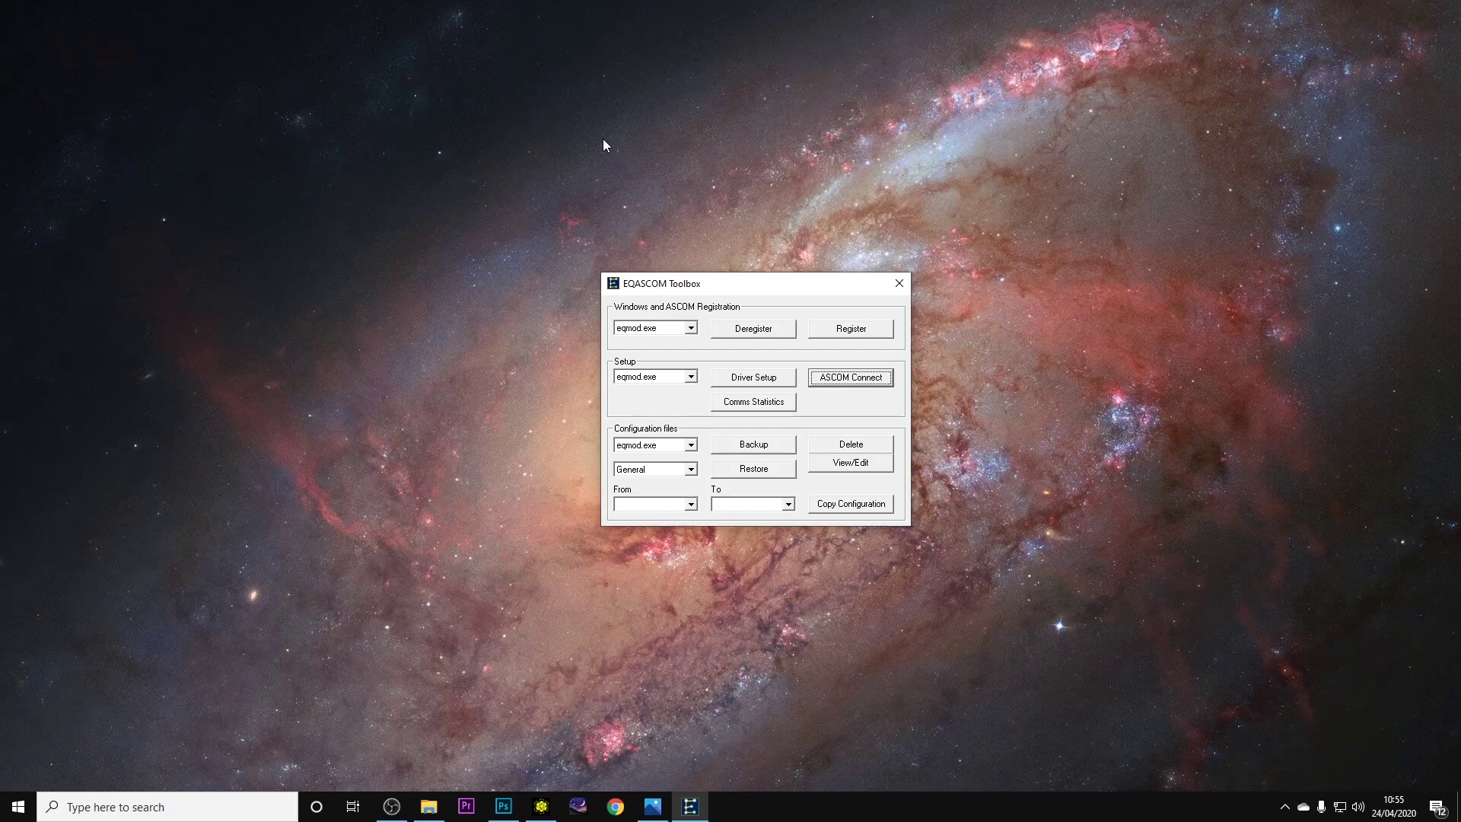
Reconnect EQMOD to the mount, move its window to the right, and choose a slew rate.
click(833, 383)
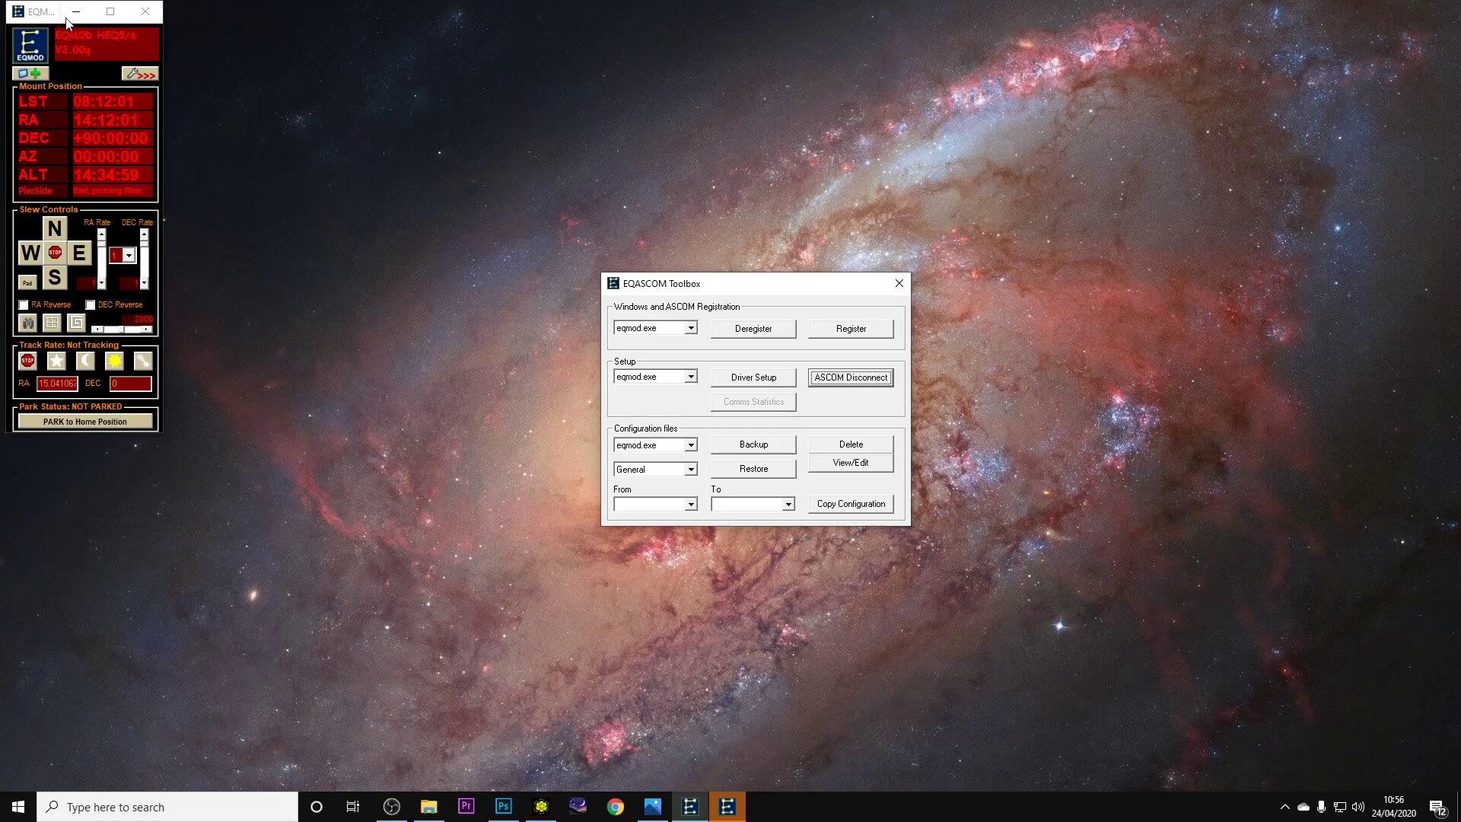
drag(68, 23, 1153, 206)
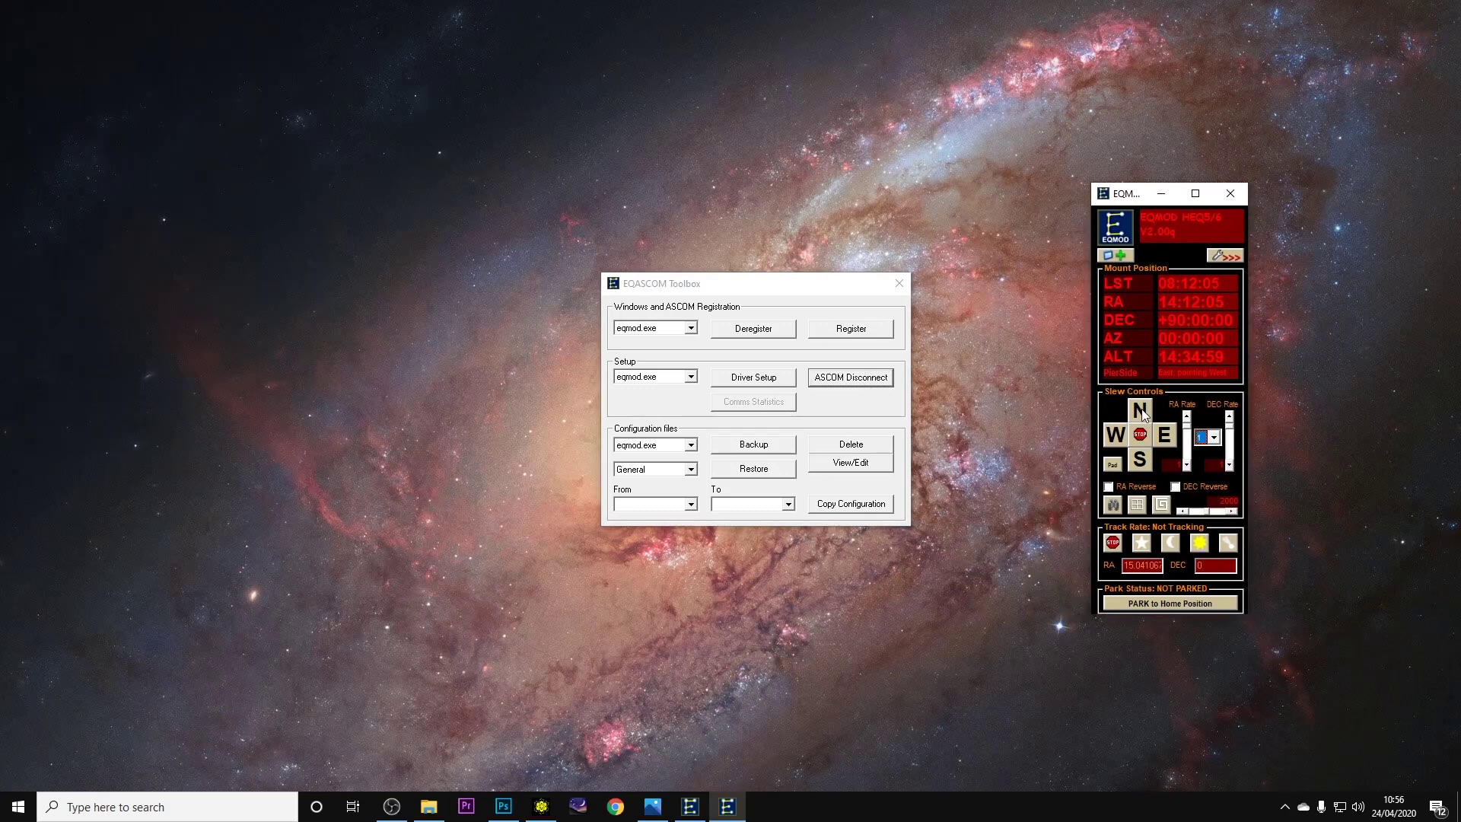
click(1214, 441)
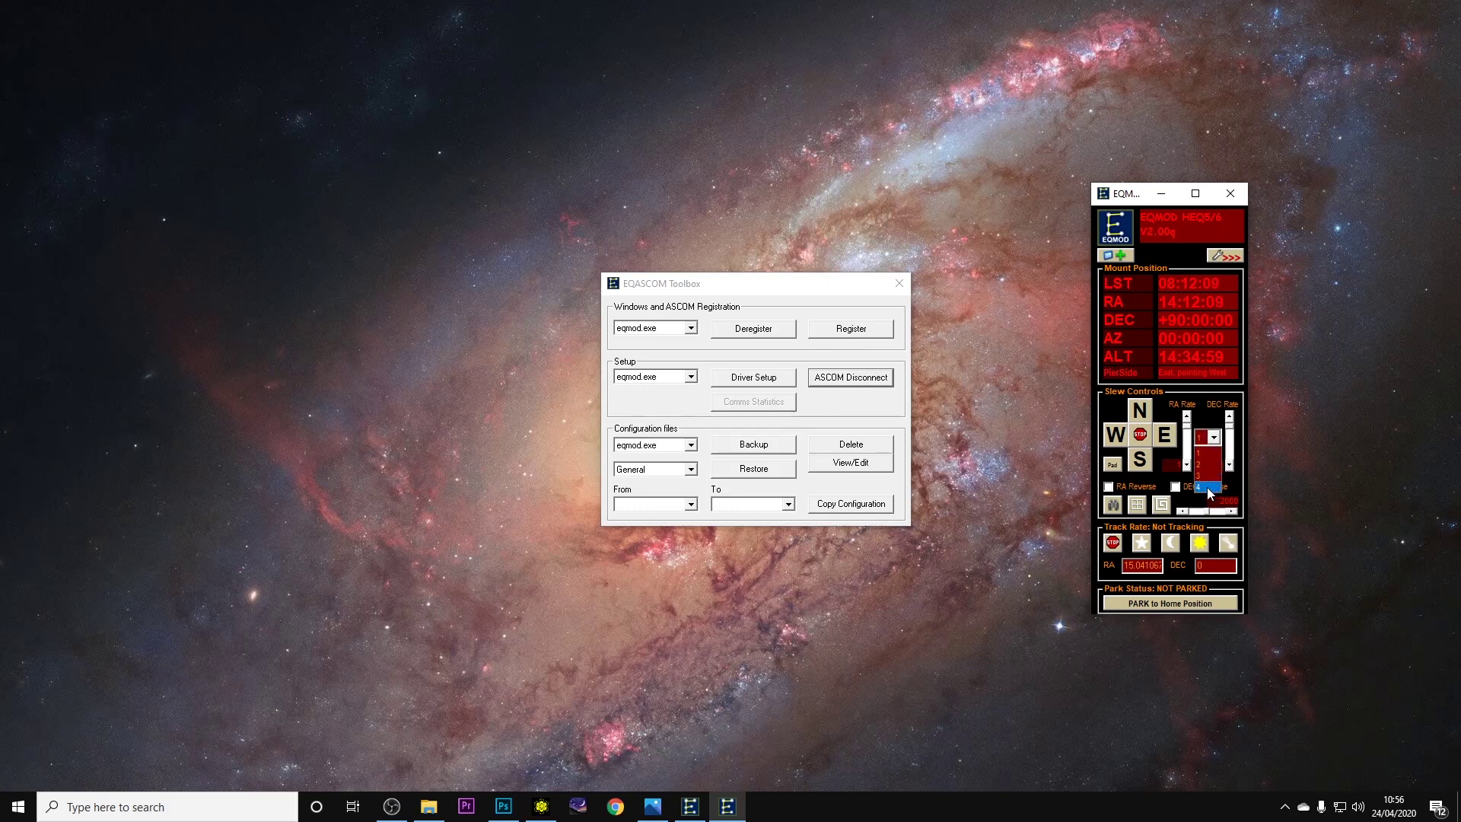
click(1212, 487)
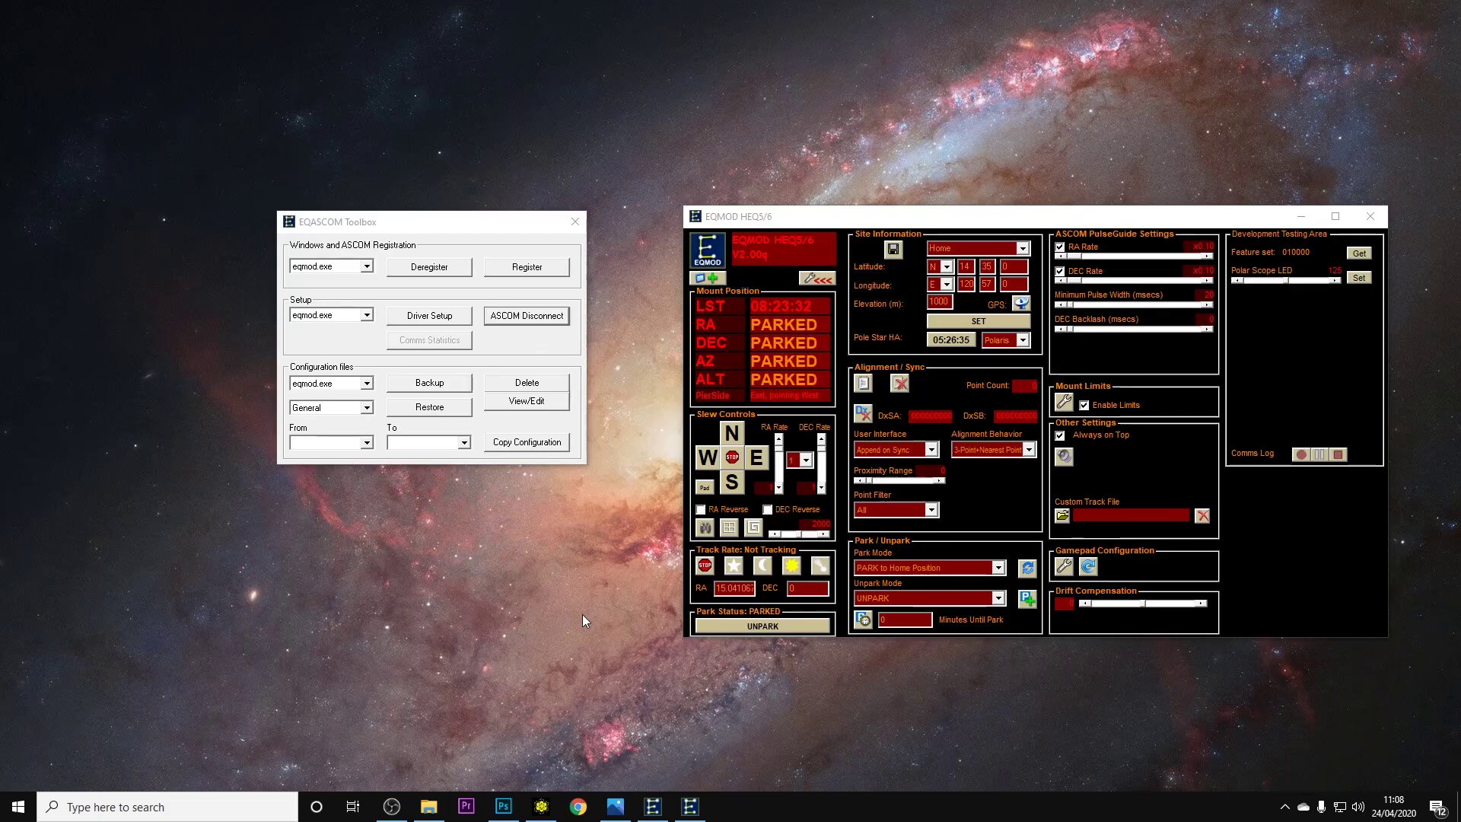
click(578, 806)
Download the Windows 64-bit Stellarium 0.20.1 installer and open it once finished.
click(820, 180)
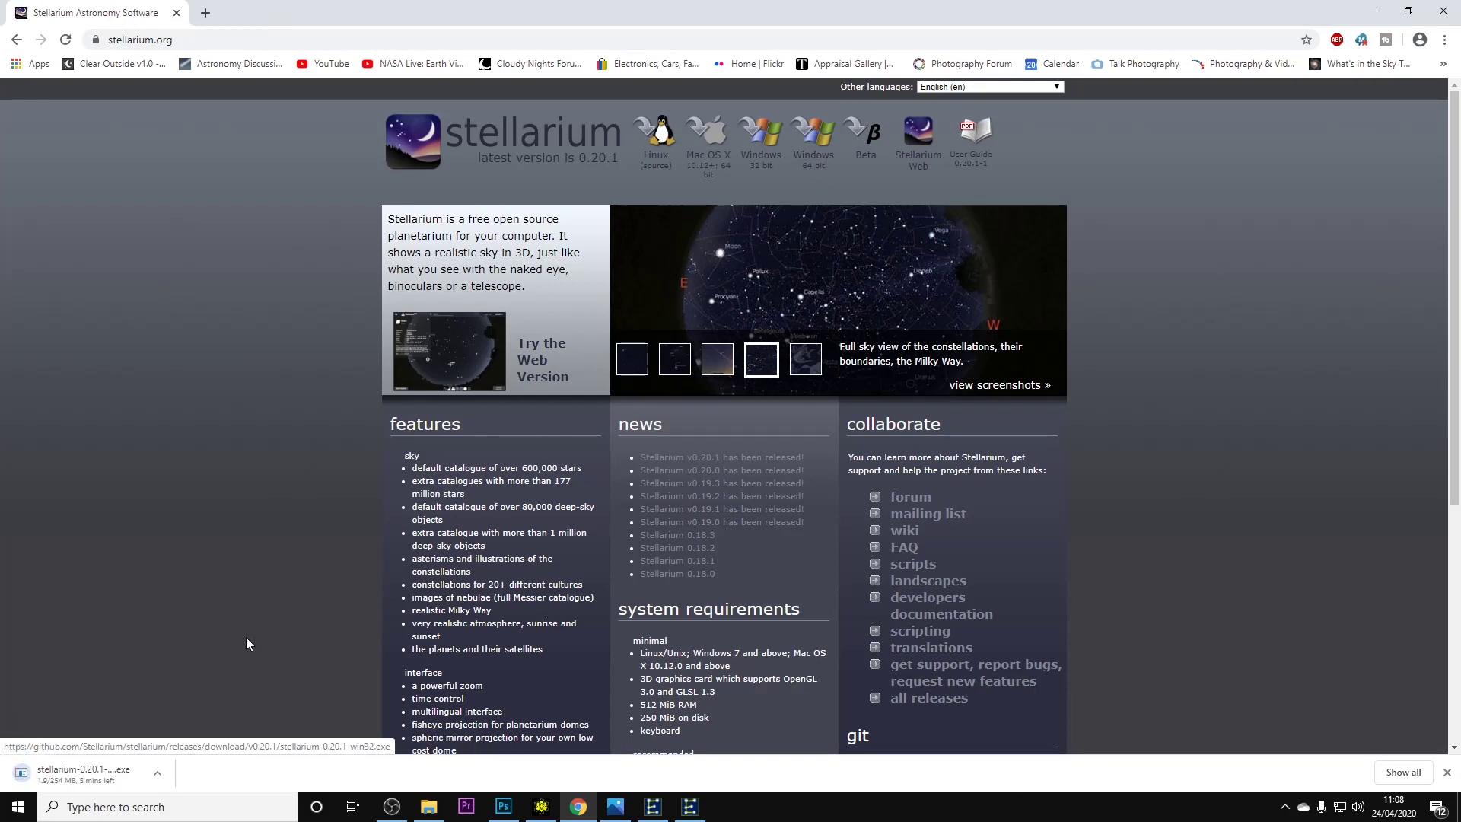
click(111, 778)
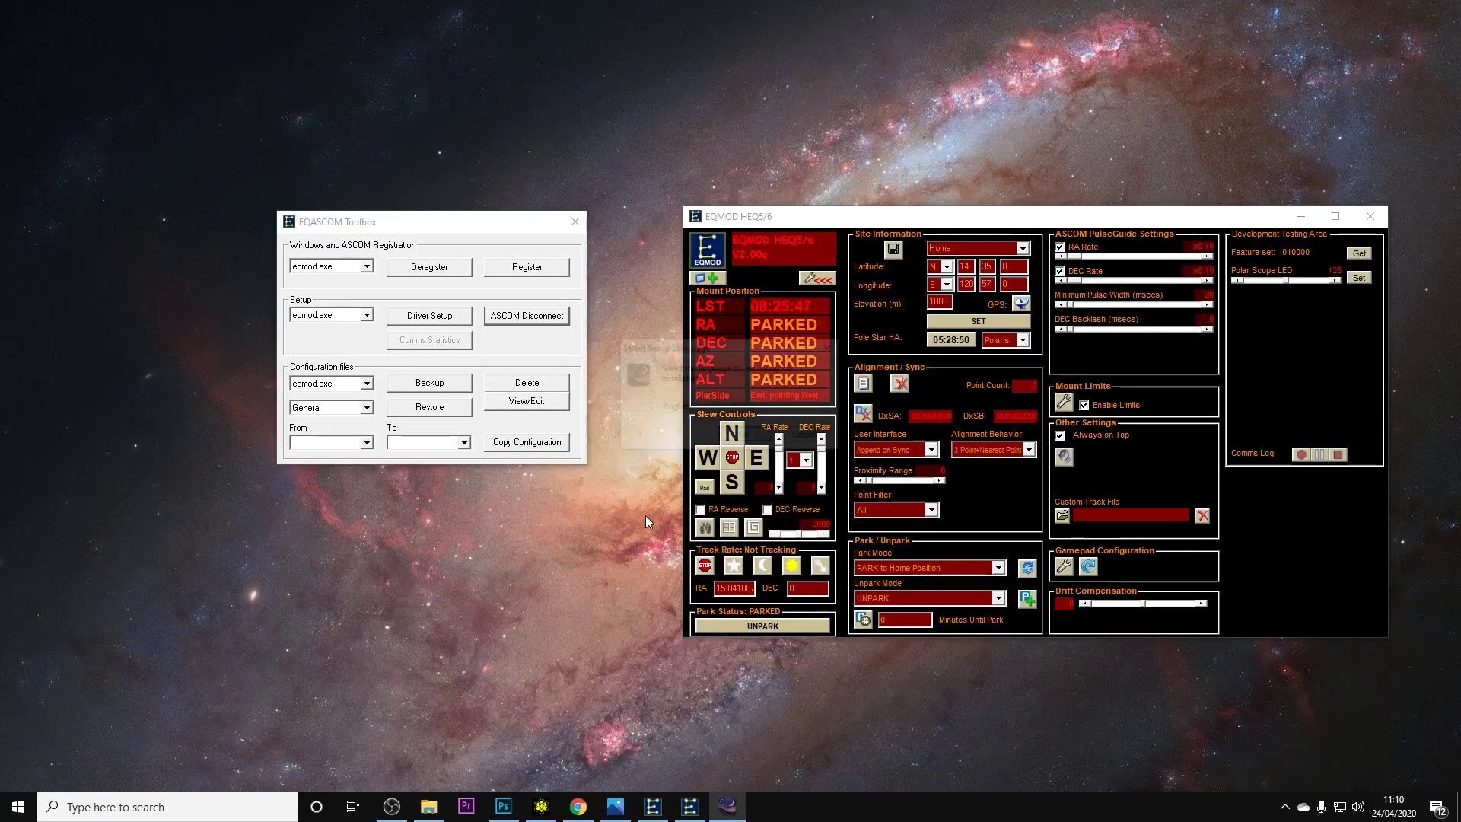
Confirm the language, accept the licence, keep default folders, and tick removing old plug-in settings.
click(729, 444)
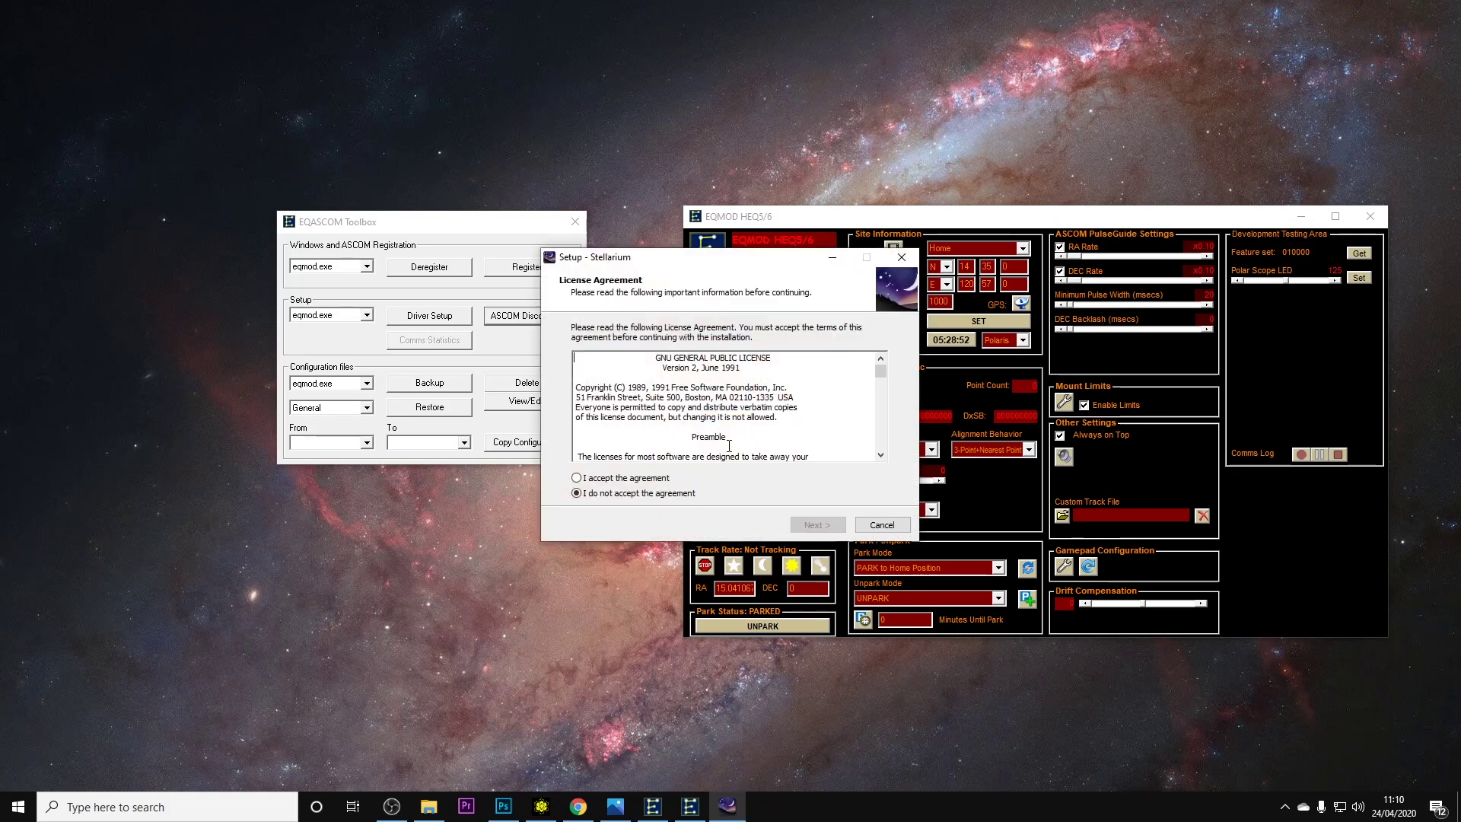
click(624, 479)
click(814, 525)
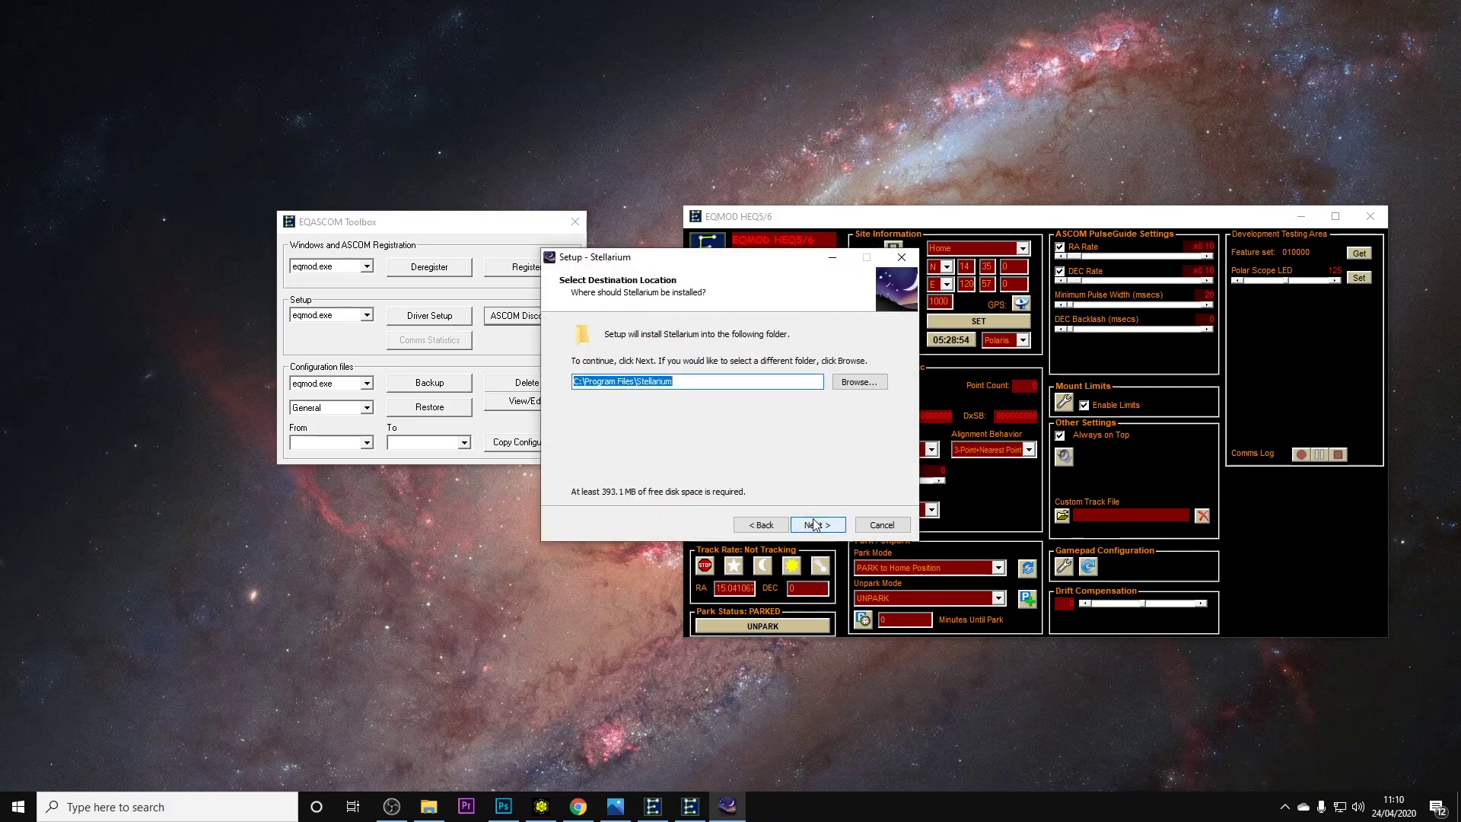
click(814, 525)
click(814, 525)
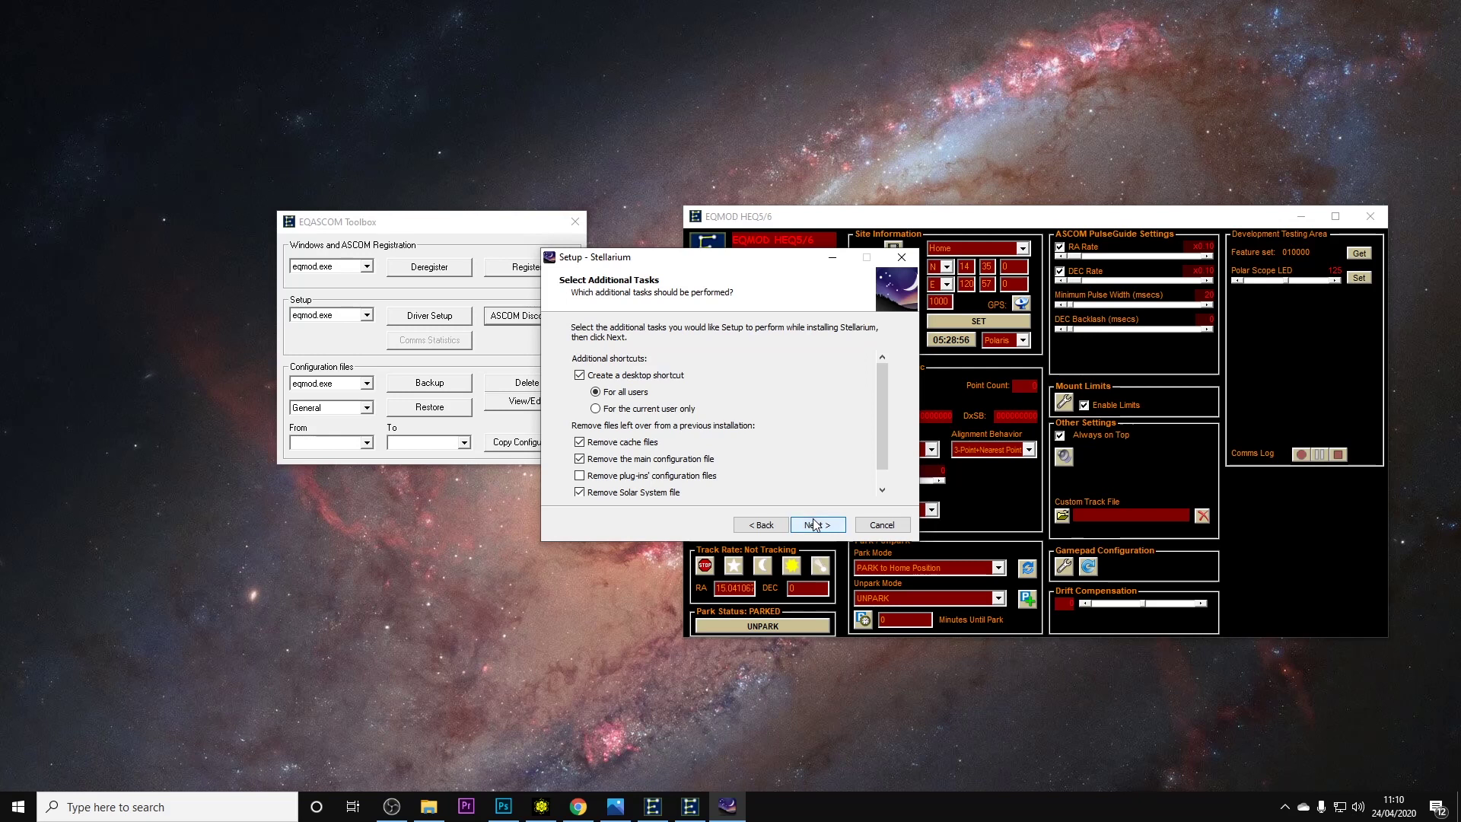
click(649, 480)
drag(877, 408, 879, 458)
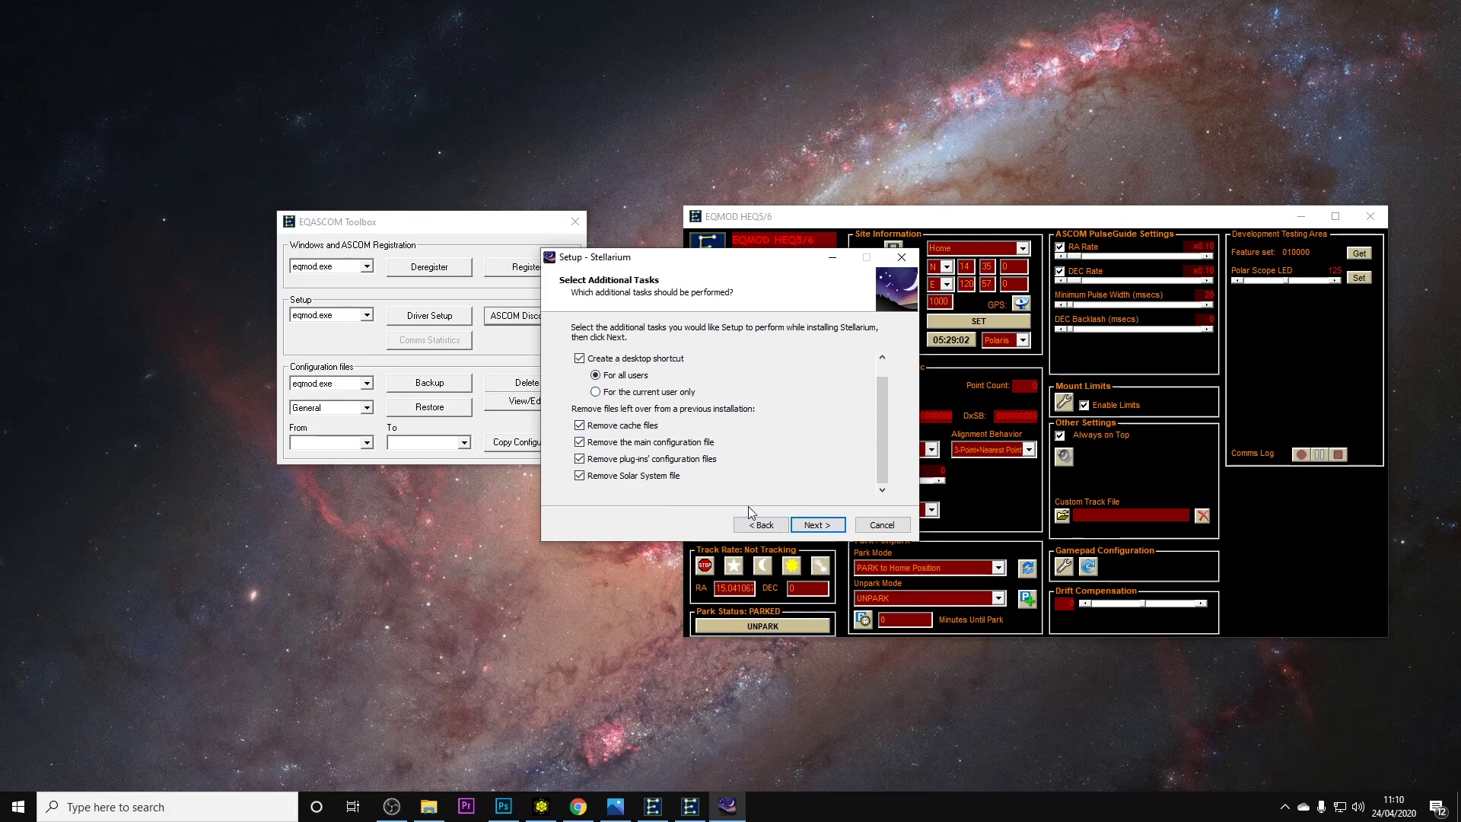
Install Stellarium and finish setup with Launch Stellarium ticked.
click(813, 527)
click(813, 525)
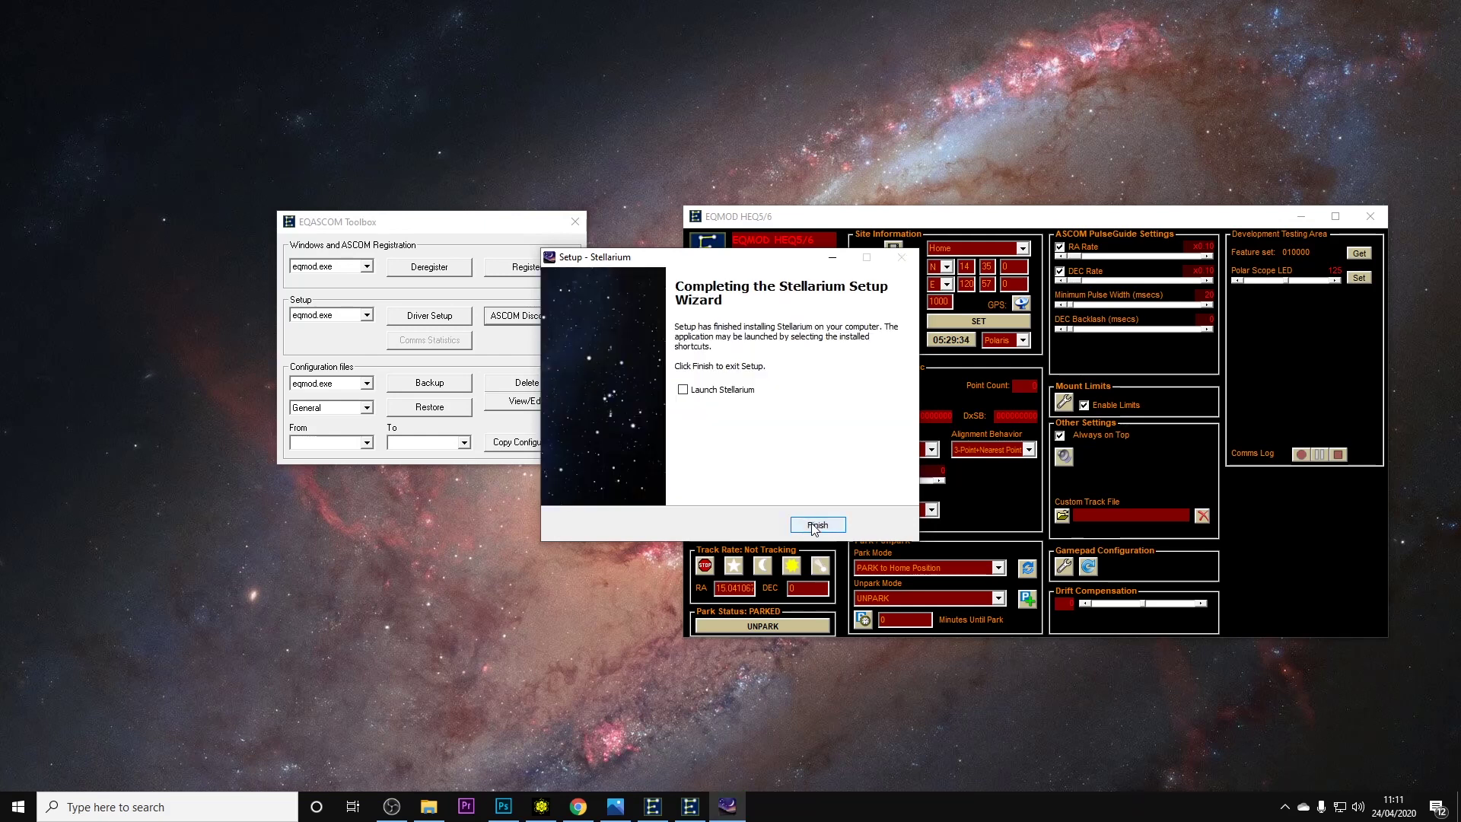
click(683, 389)
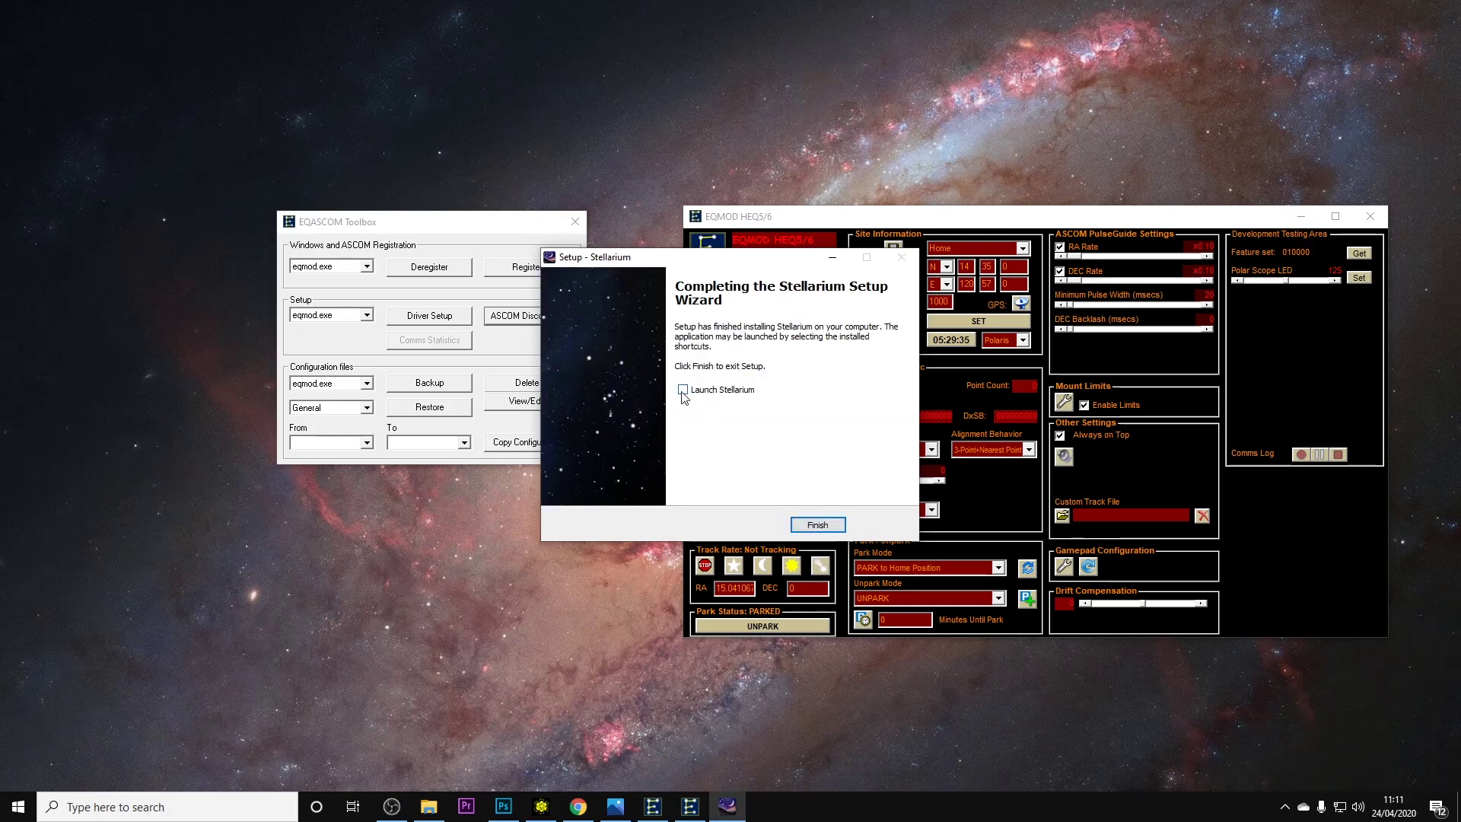
click(812, 526)
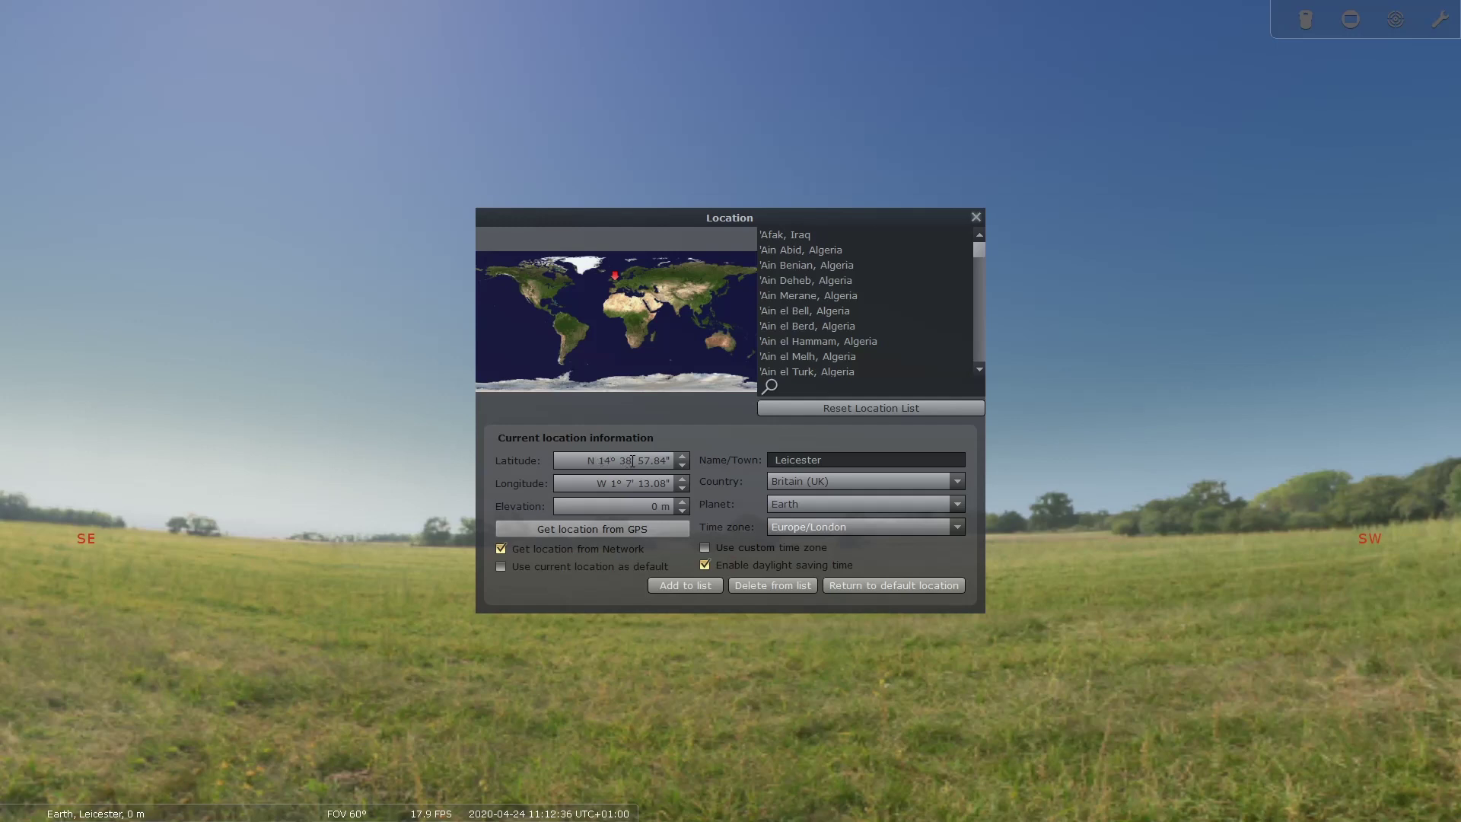
Set the latitude minutes to 35 and the seconds to 0.
double_click(624, 460)
text(35)
drag(669, 460, 641, 462)
text(00)
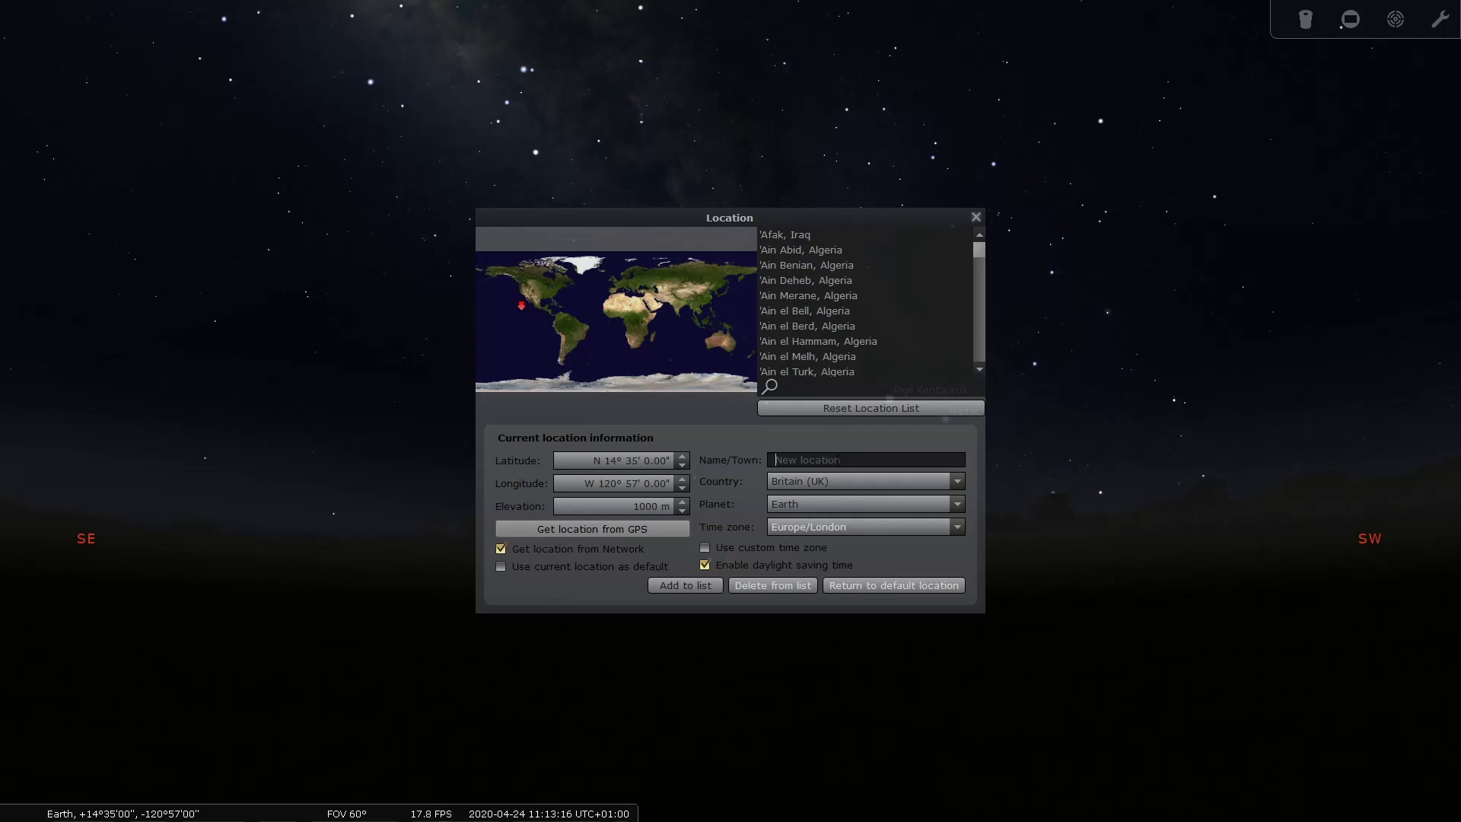
Name the location 'Home', add it to the list, and close the Location window.
click(838, 460)
text(Home)
click(695, 587)
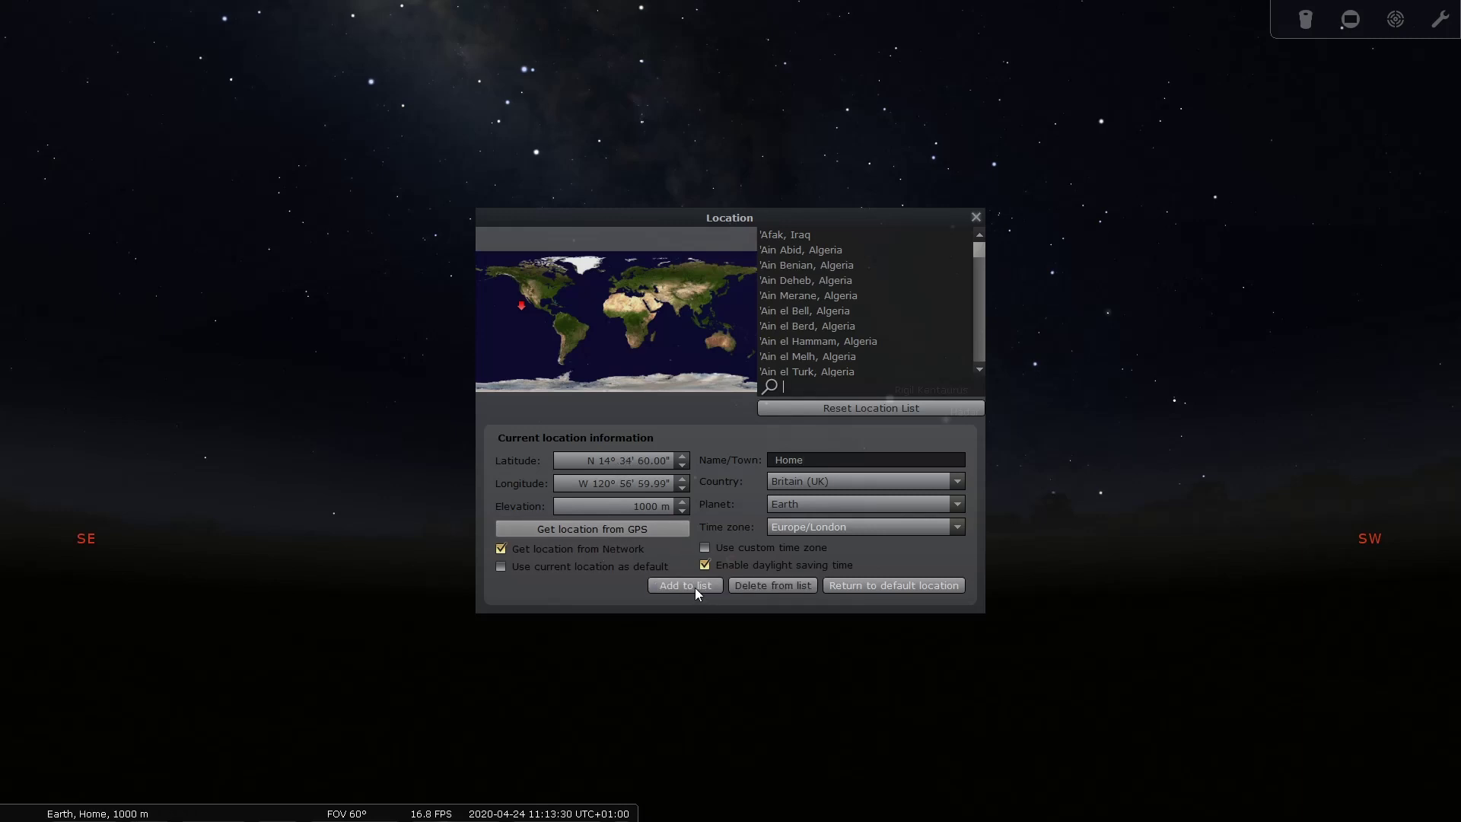
click(977, 218)
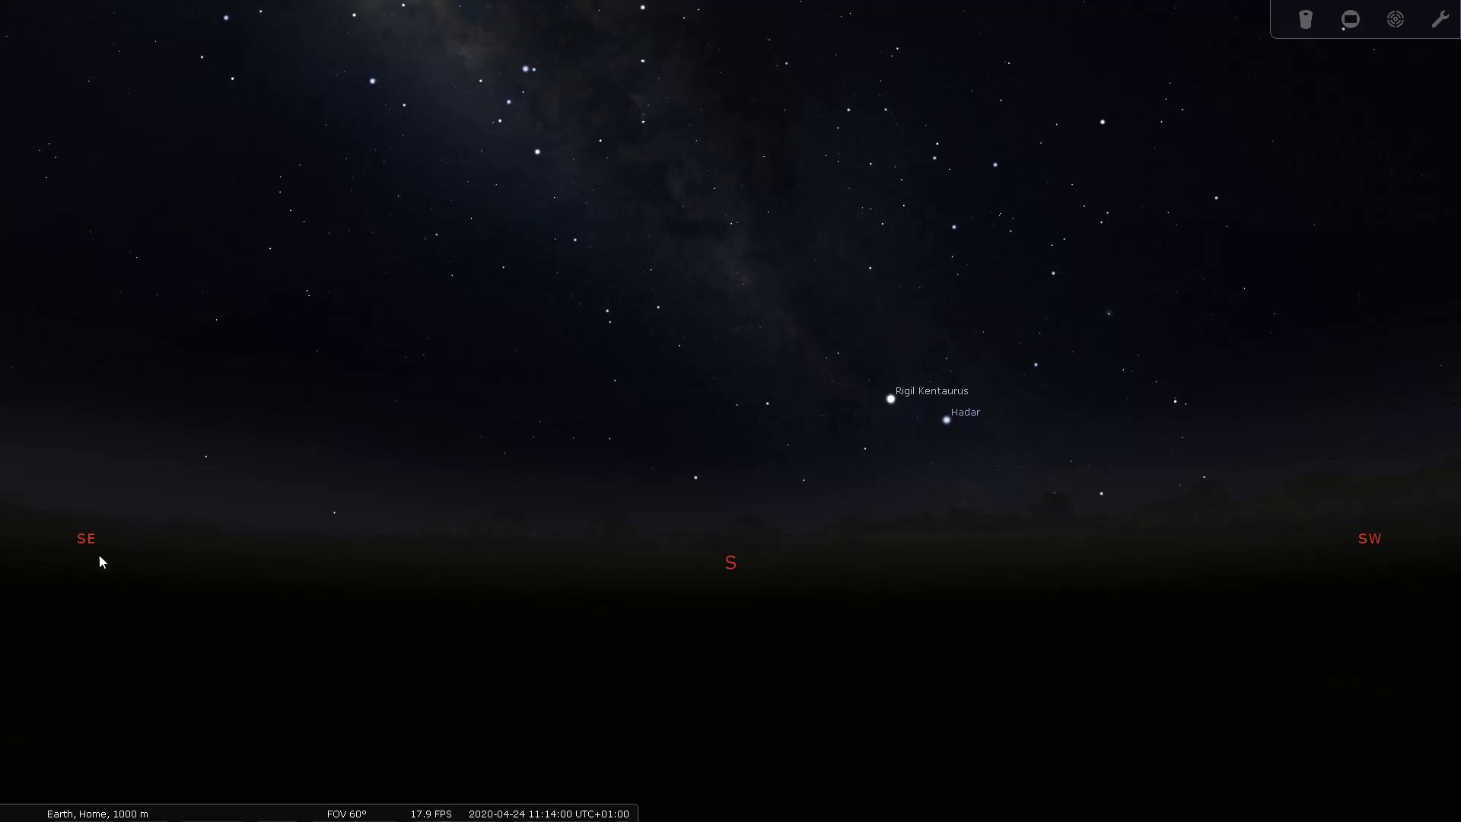
Open Stellarium's Configuration window with the wrench button on the left toolbar.
mouse_move(23, 589)
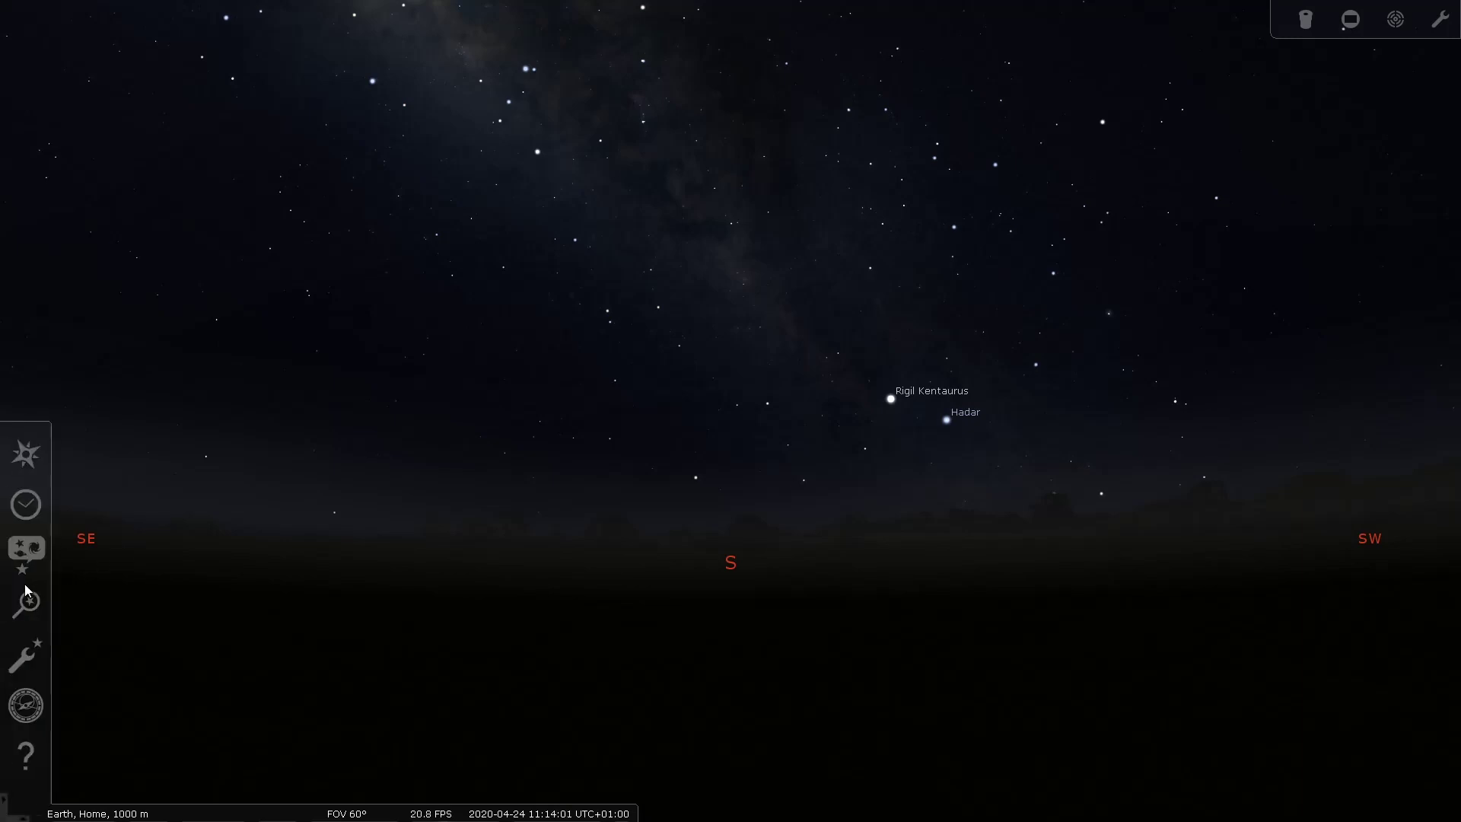
click(26, 655)
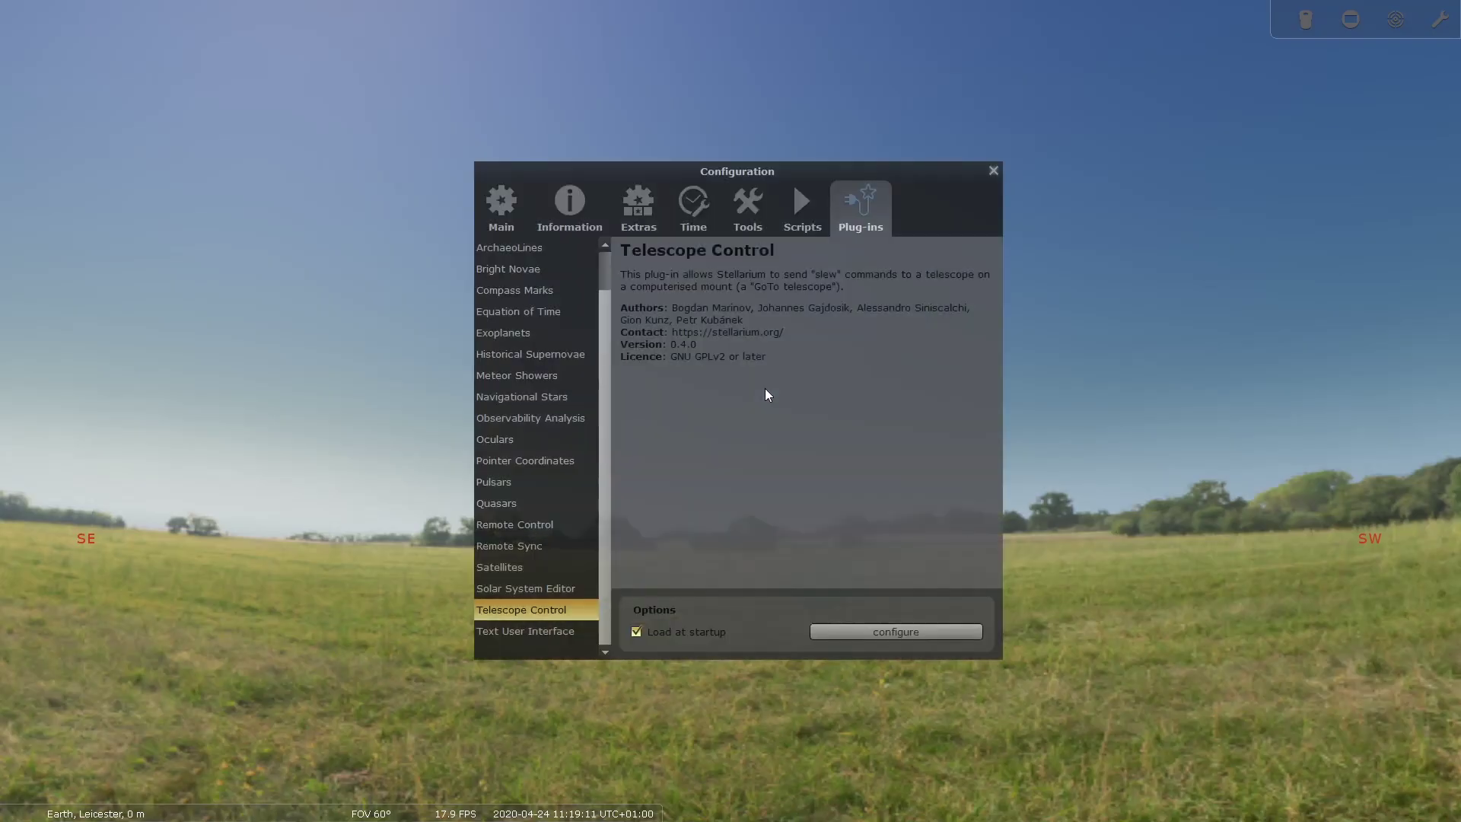
Add a new ASCOM telescope named ZenithStar73 and open the ASCOM Telescope Chooser.
click(874, 634)
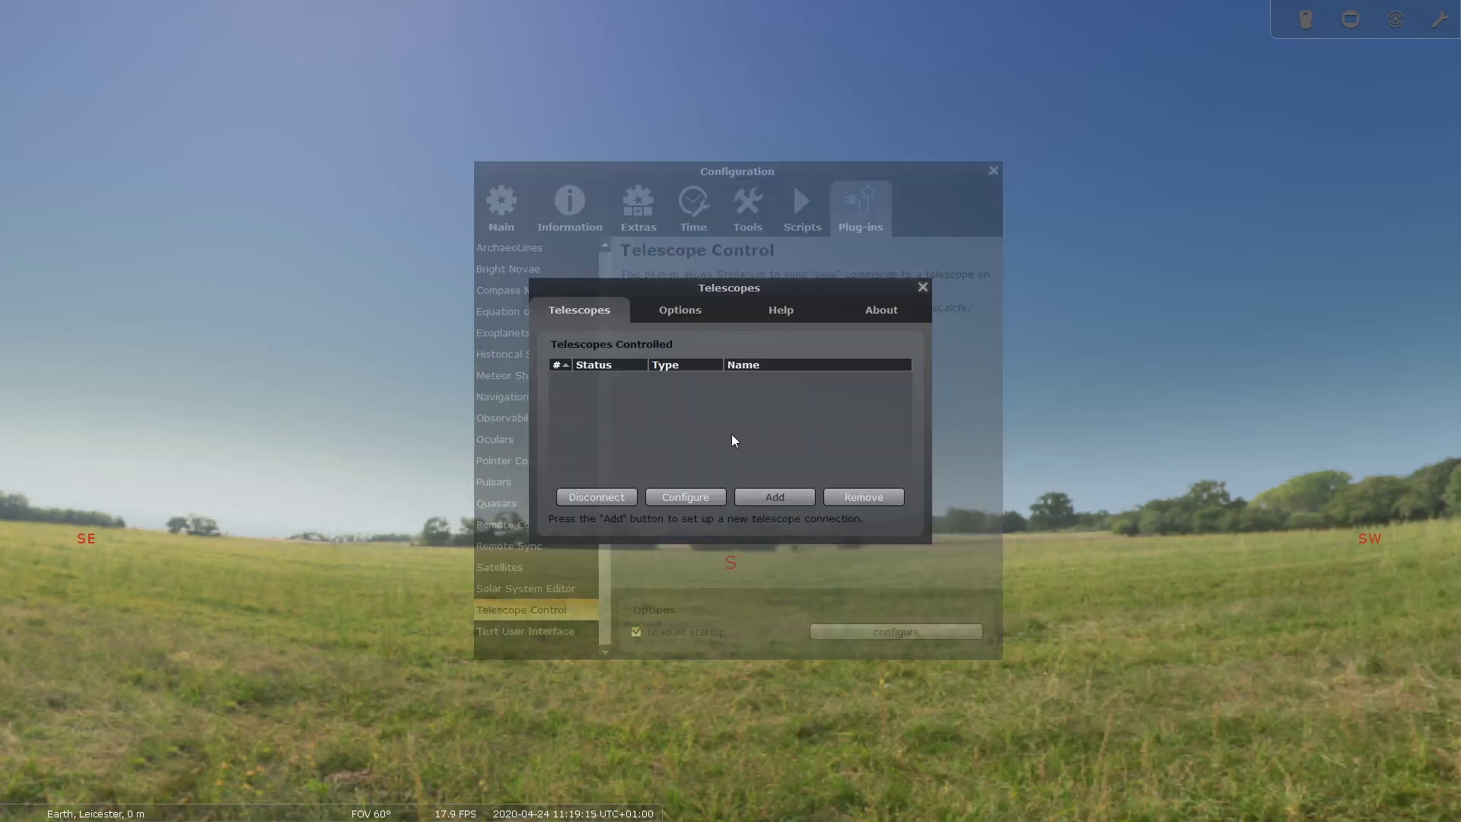
click(792, 498)
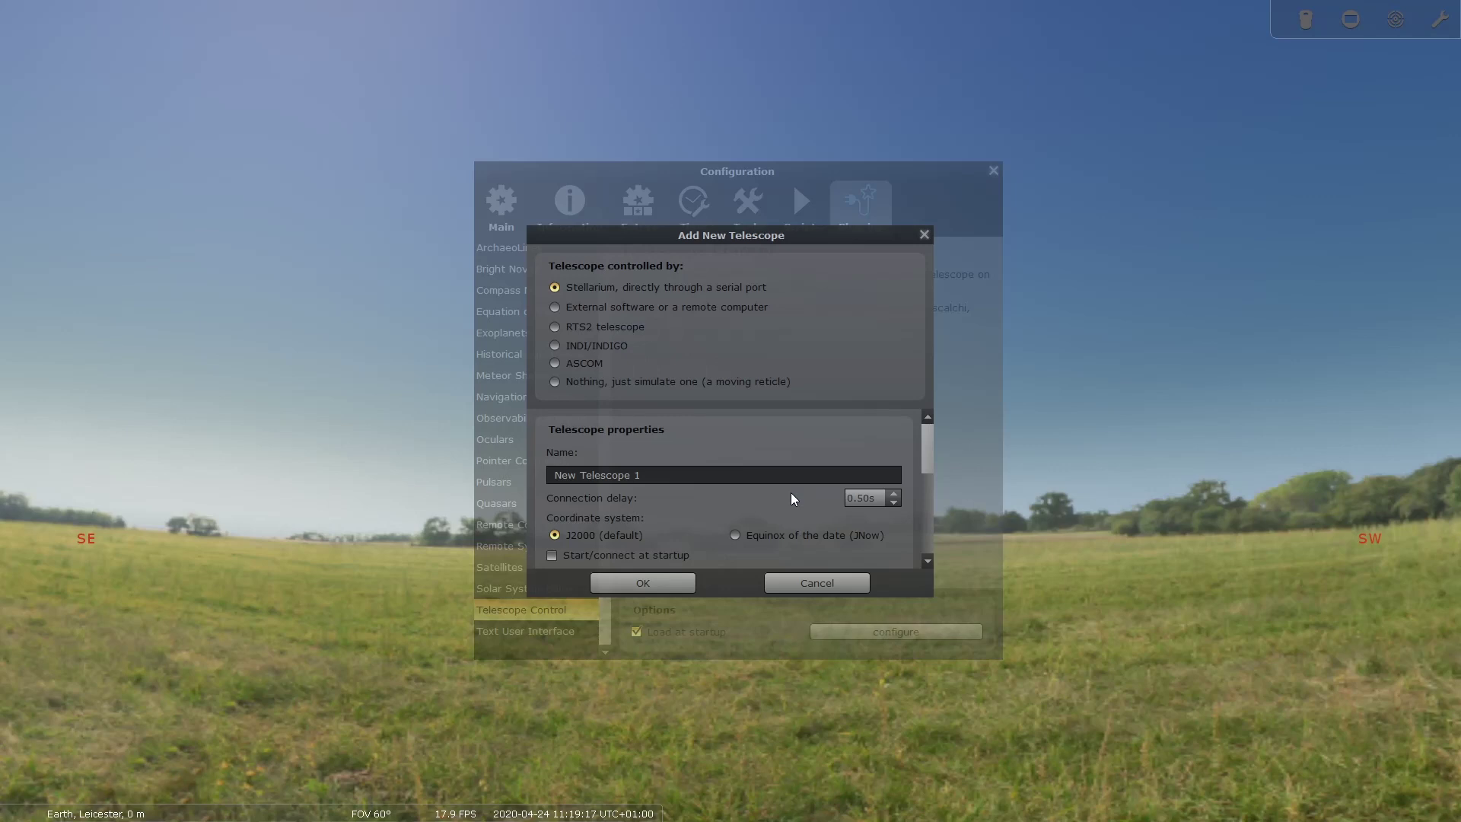
click(554, 363)
key(Tab)
text(ZenithStar73)
scroll(935, 492, down, 3)
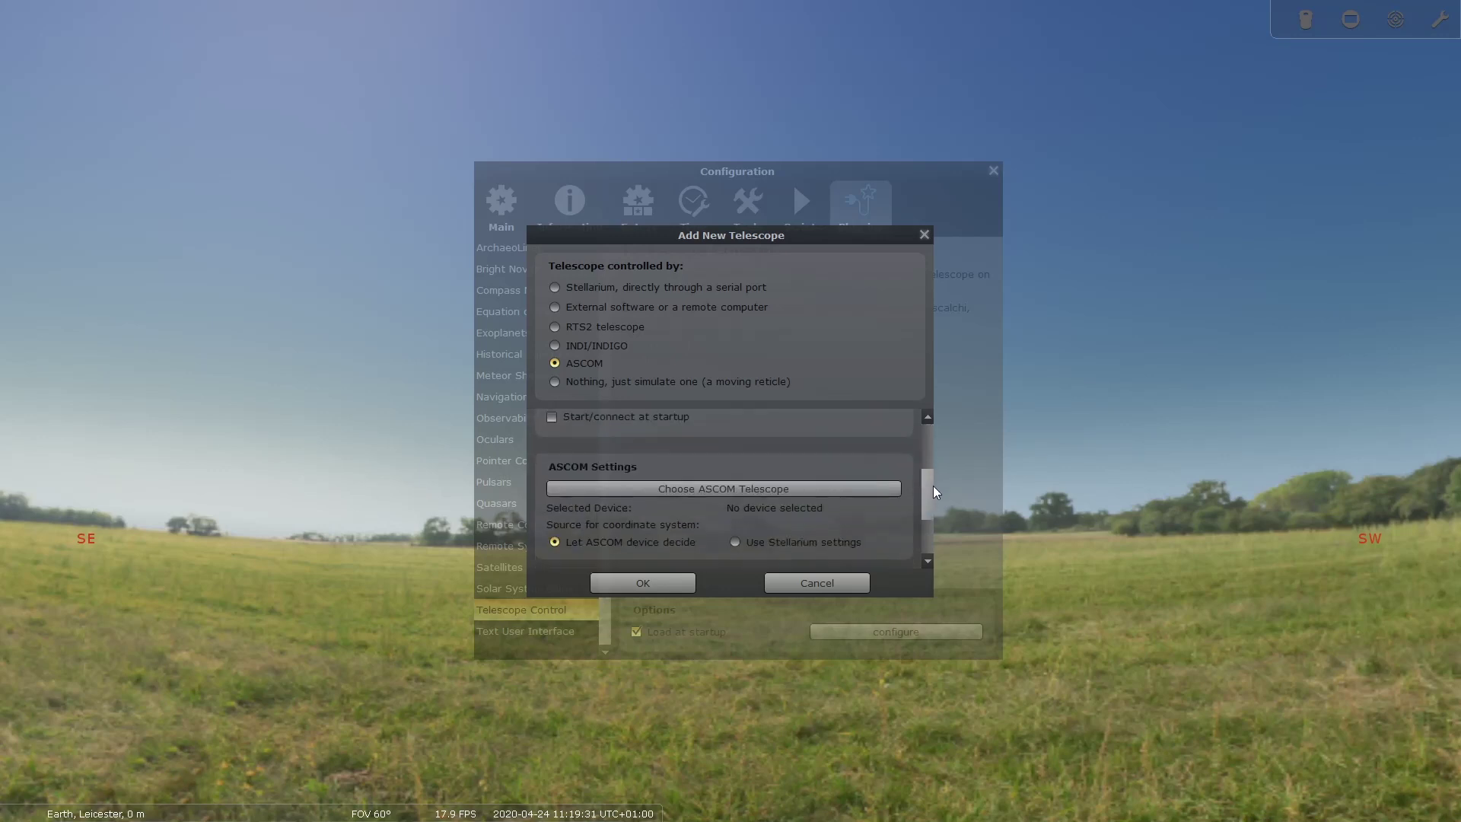
scroll(936, 492, down, 1)
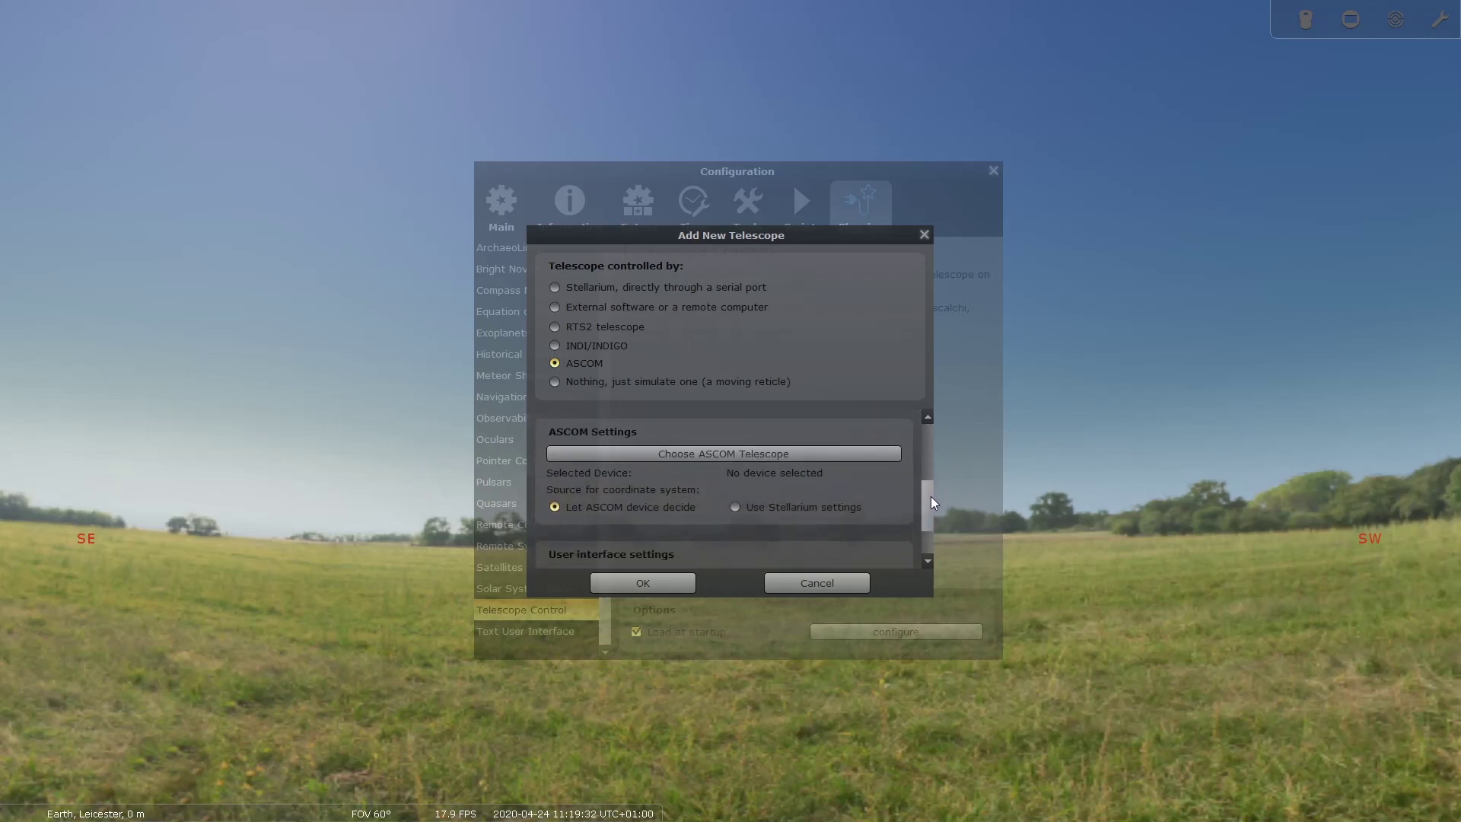
click(687, 452)
Select the EQMOD ASCOM HEQ5/6 driver and confirm the new telescope's settings.
click(708, 397)
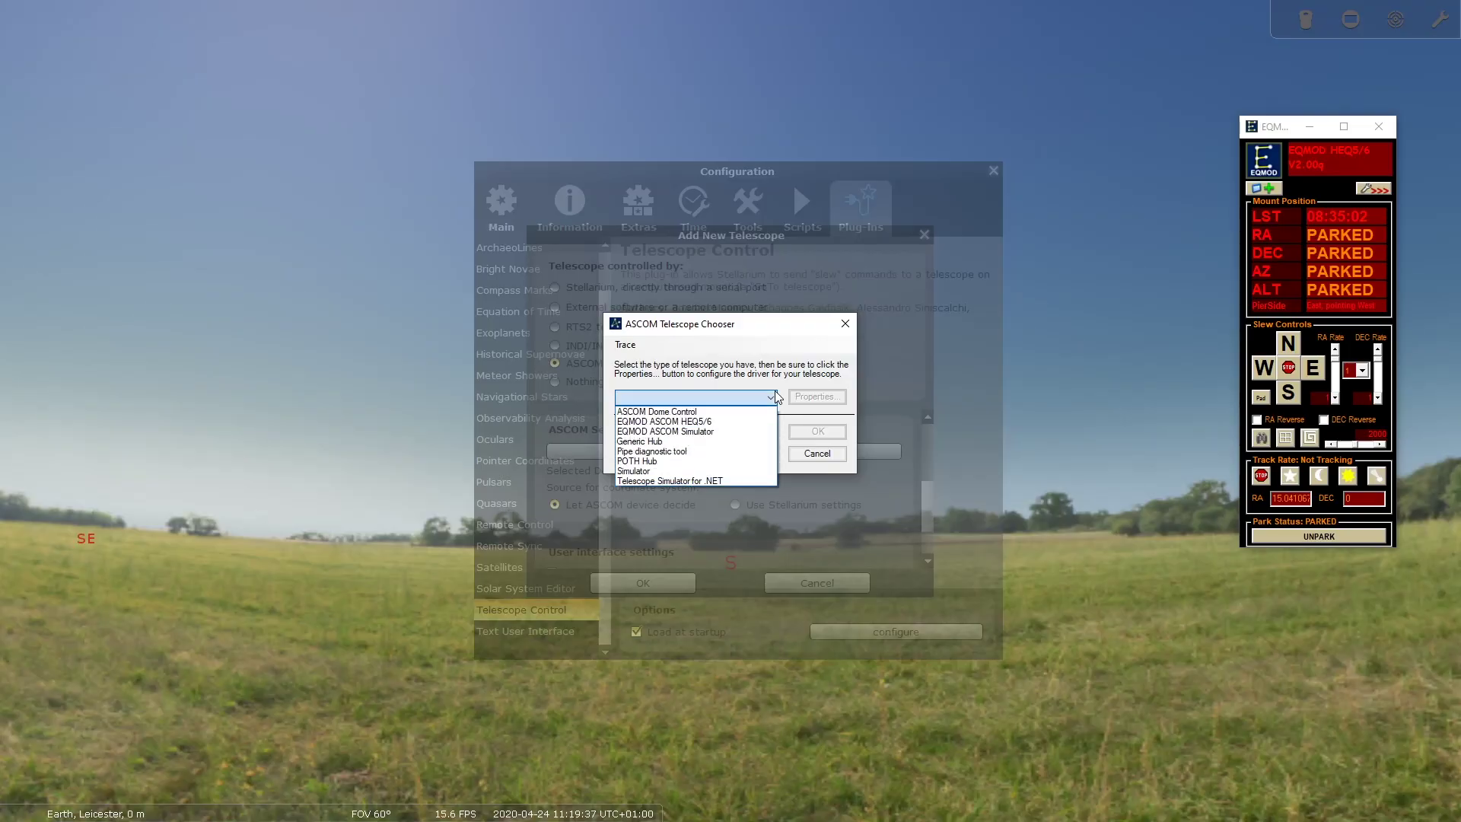
click(710, 423)
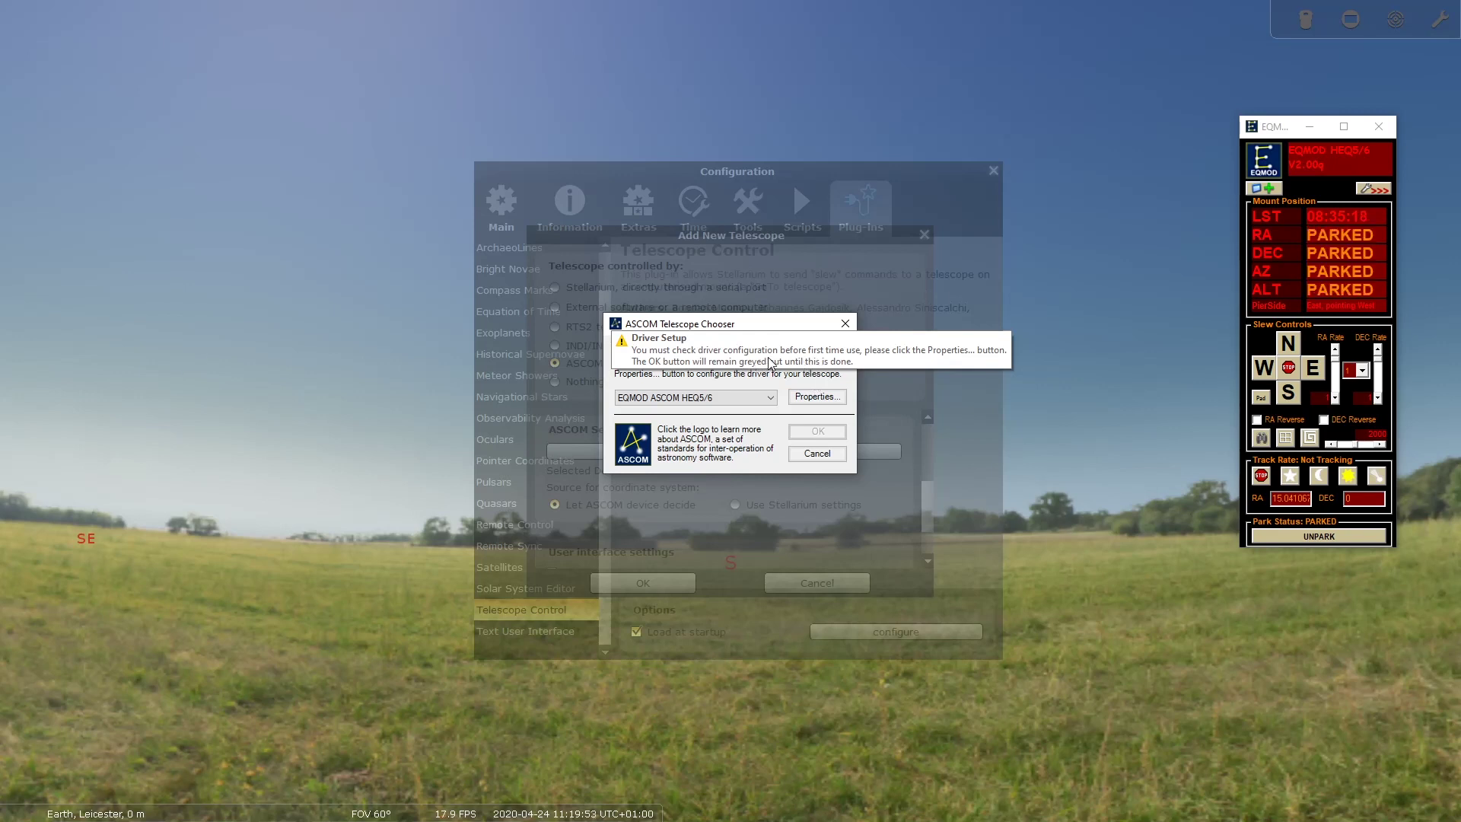
click(816, 396)
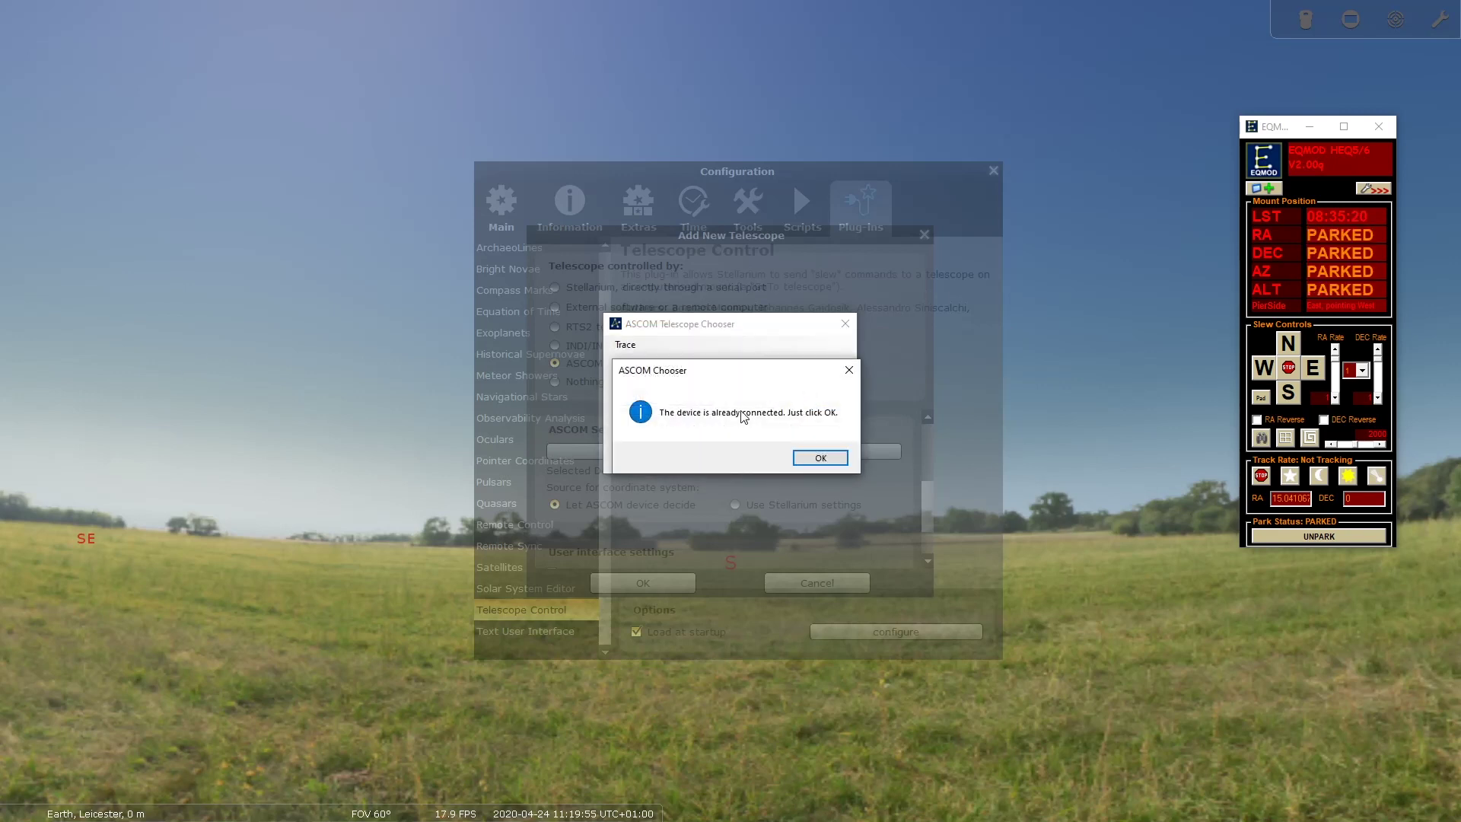
click(826, 459)
click(817, 430)
click(655, 586)
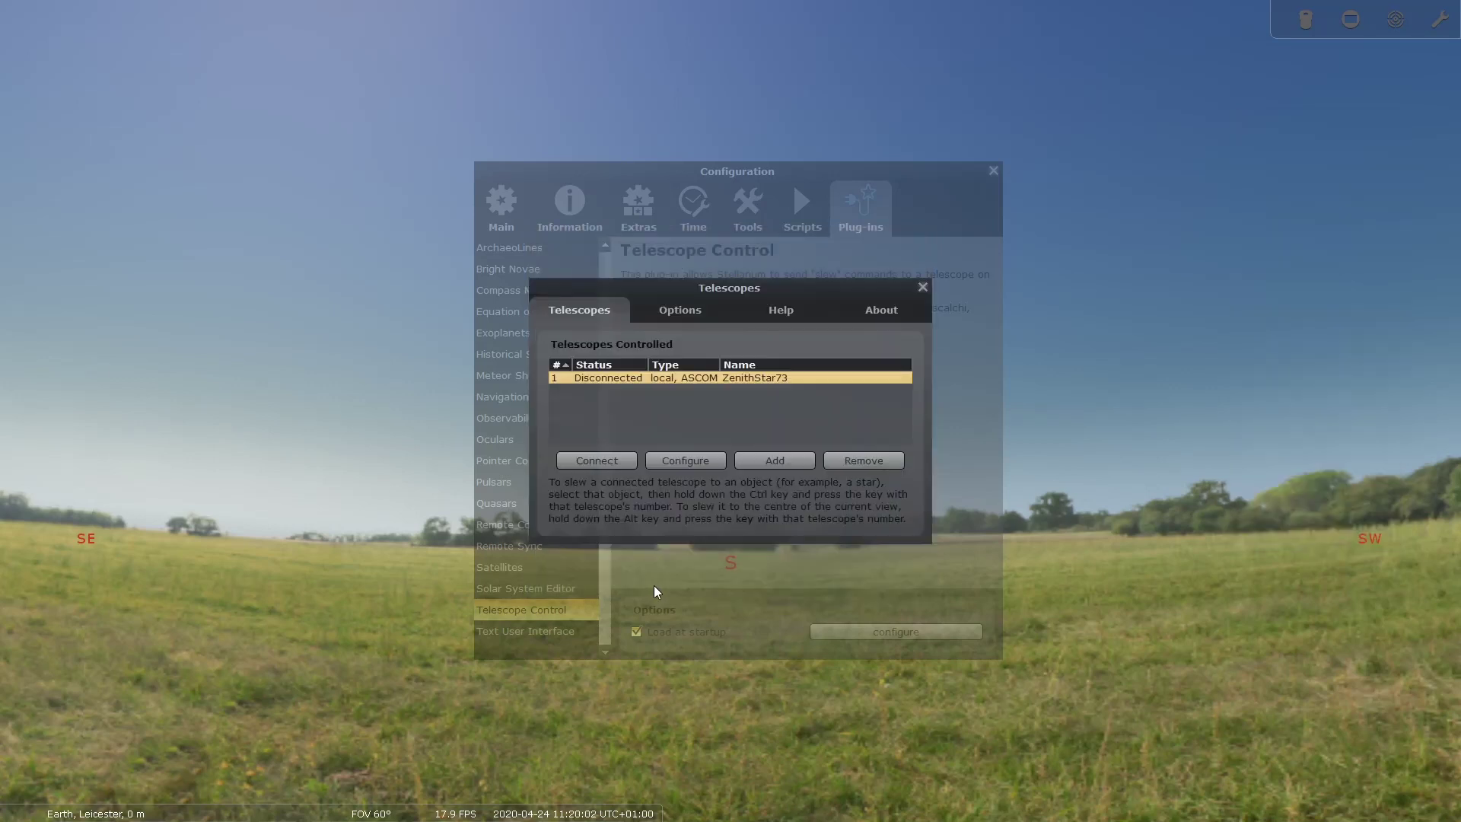
Connect ZenithStar73 to the mount and close the telescope list and Configuration window.
click(611, 461)
click(922, 288)
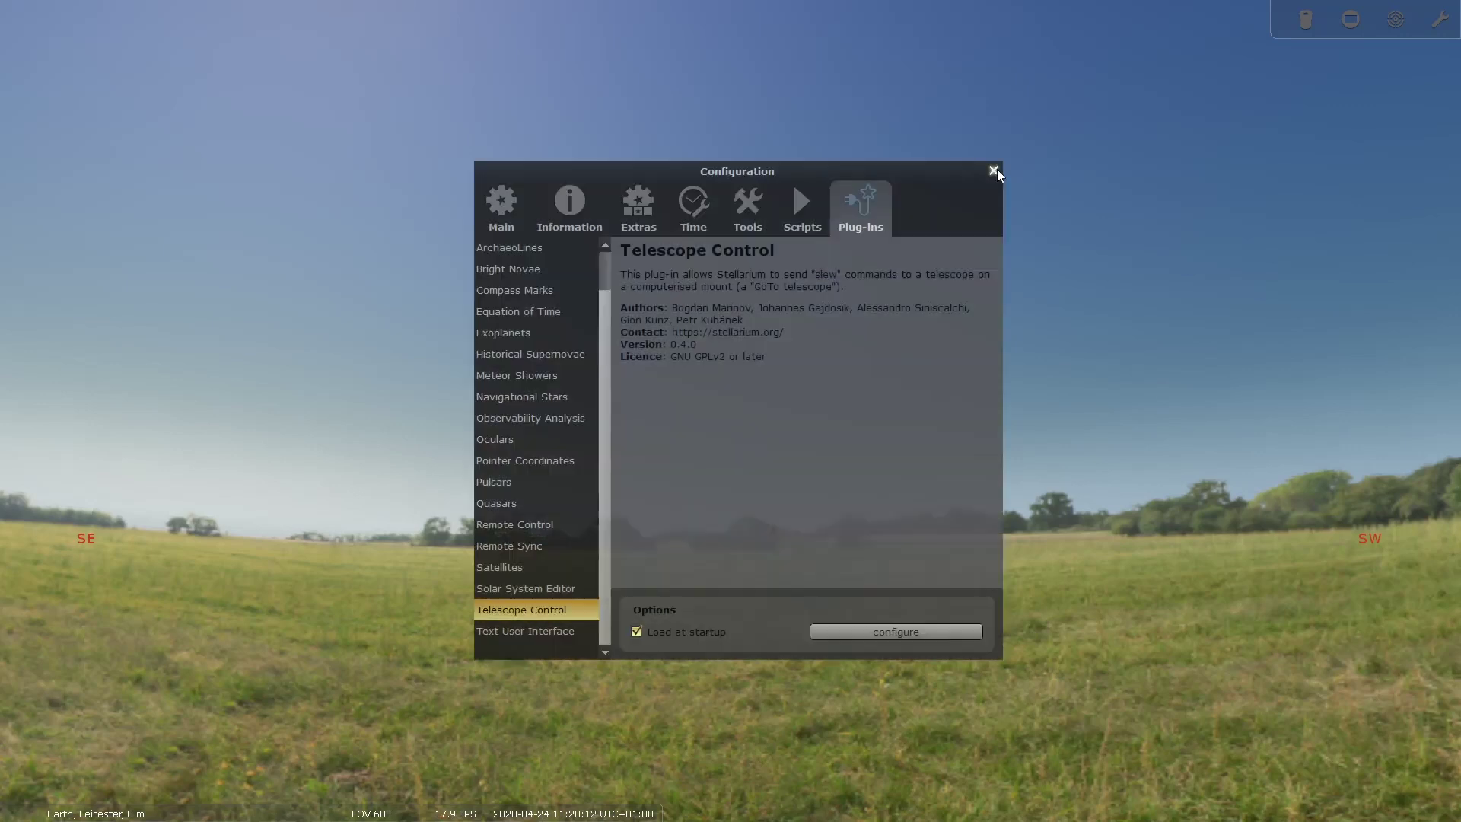
click(993, 170)
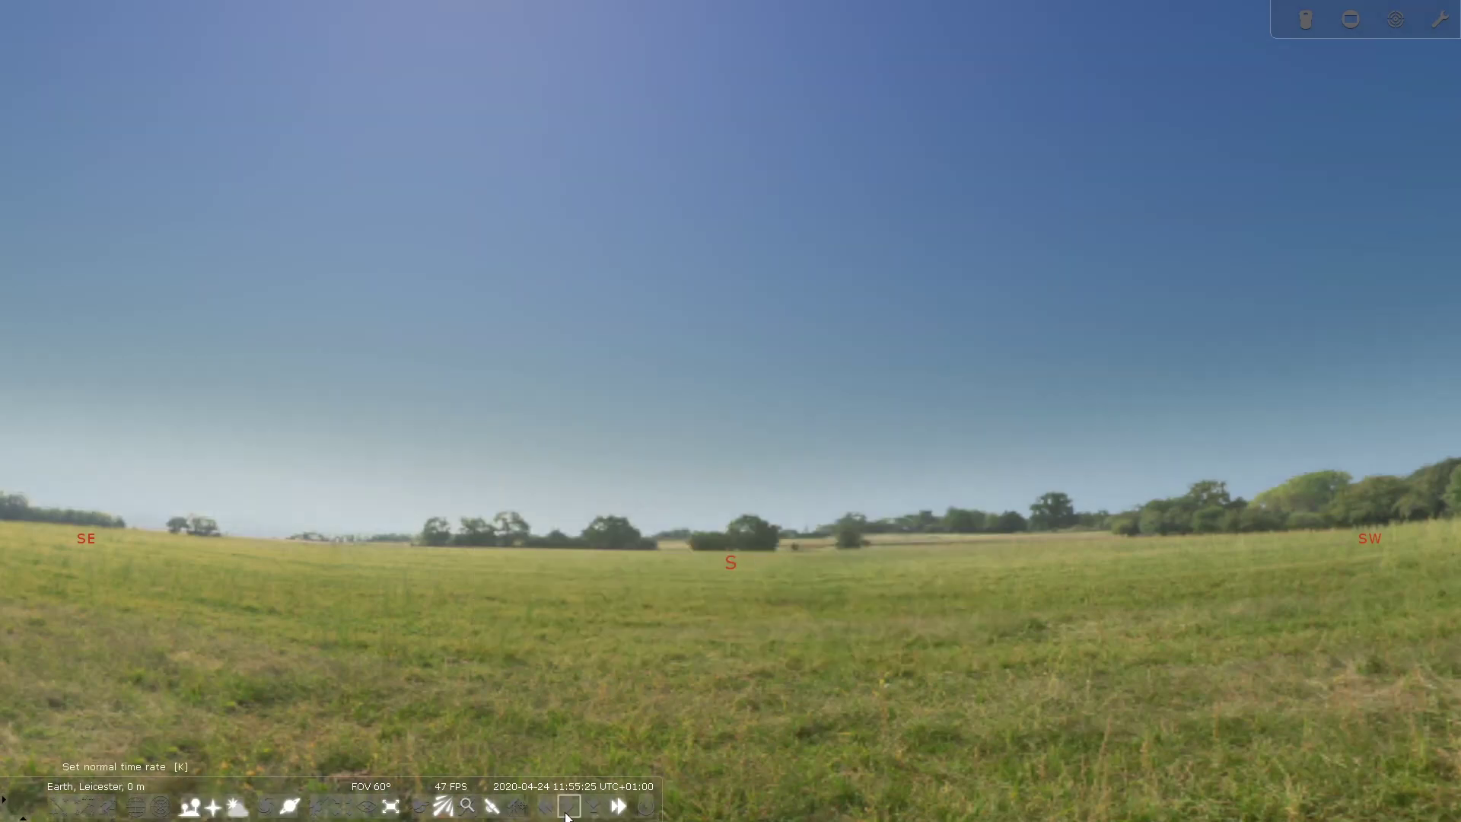
Advance the Stellarium clock to just past midnight, then return time to its normal rate.
click(616, 805)
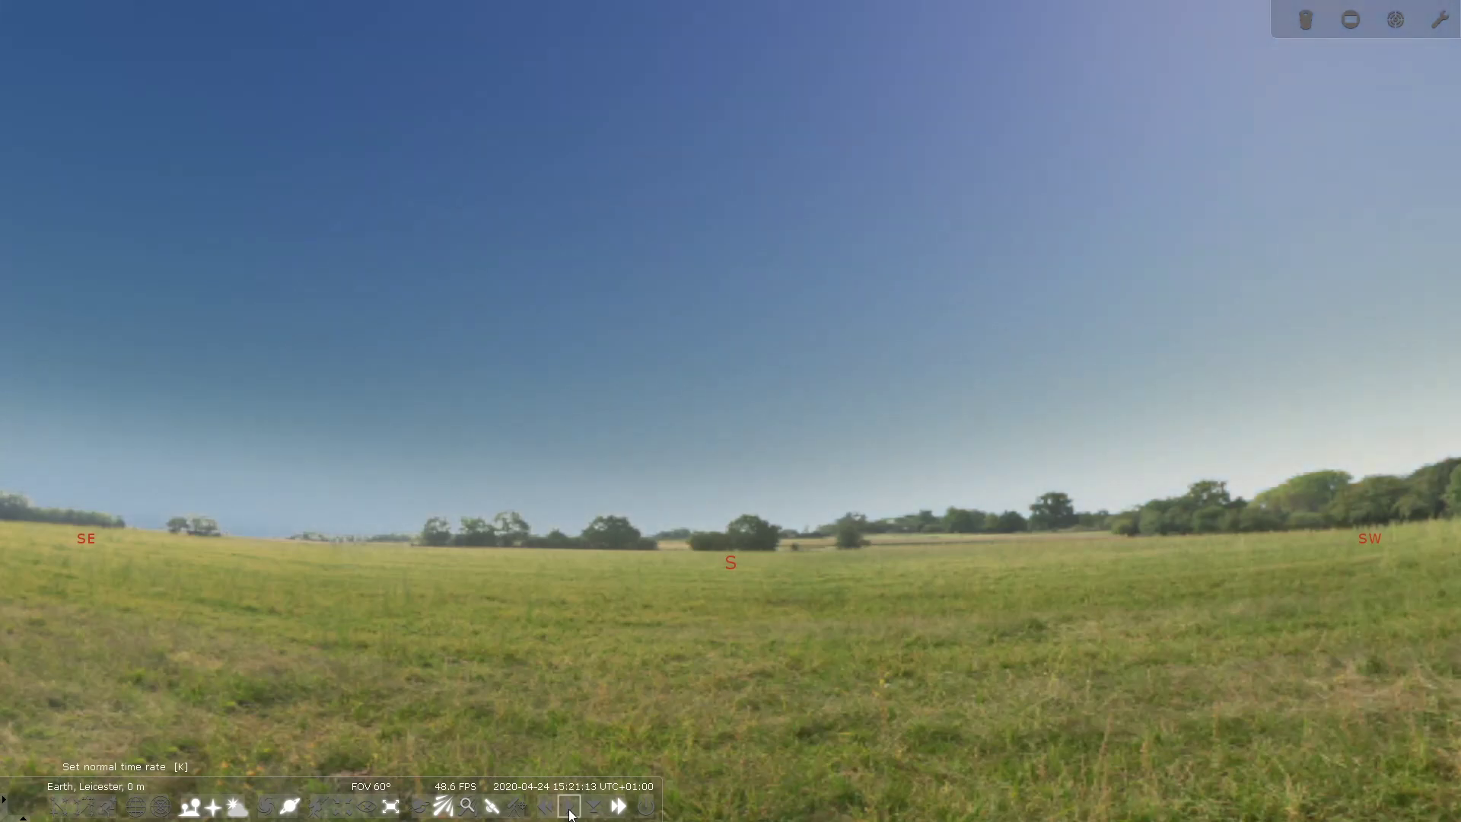
click(569, 806)
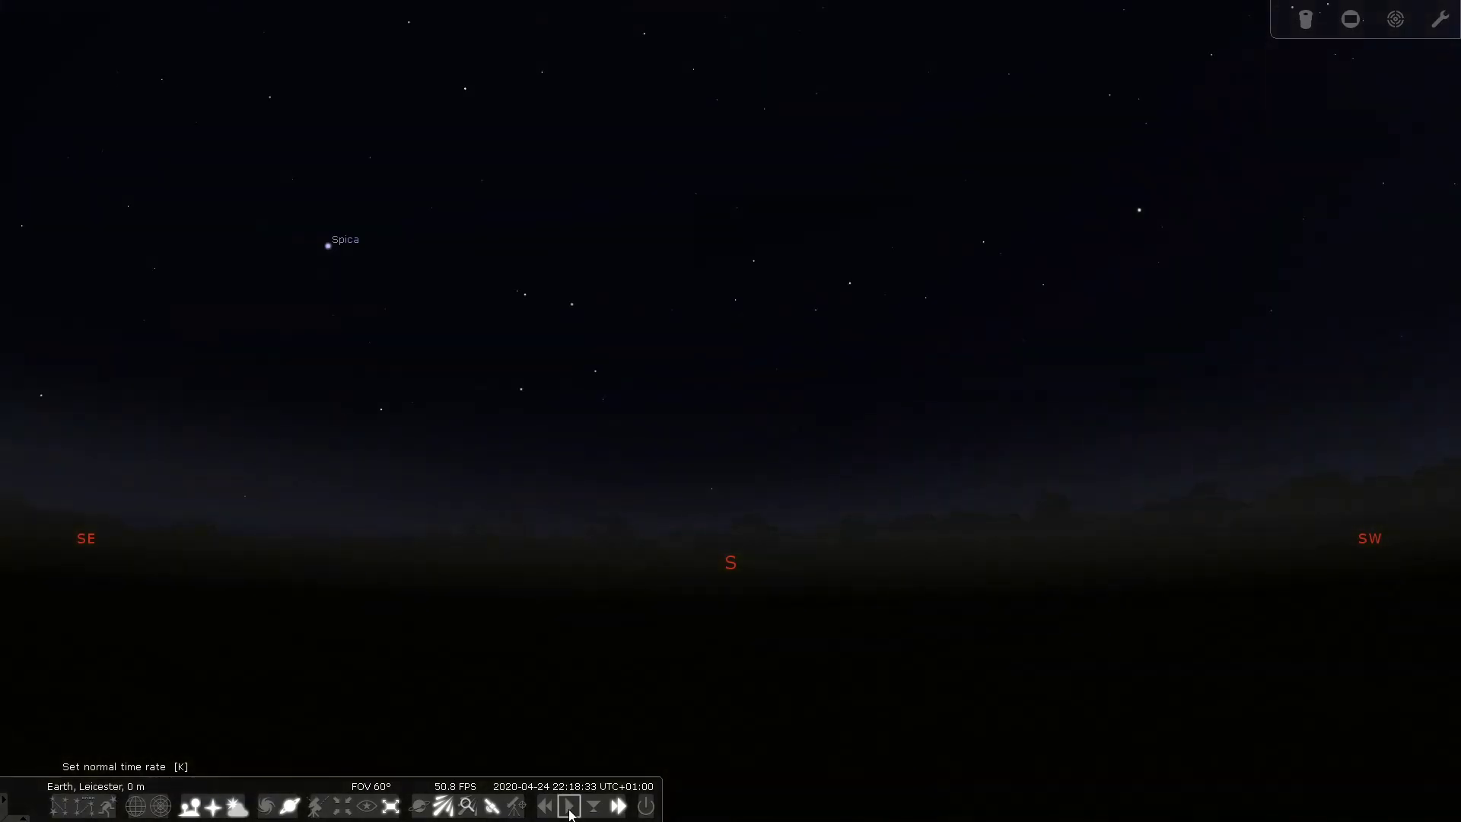
click(569, 806)
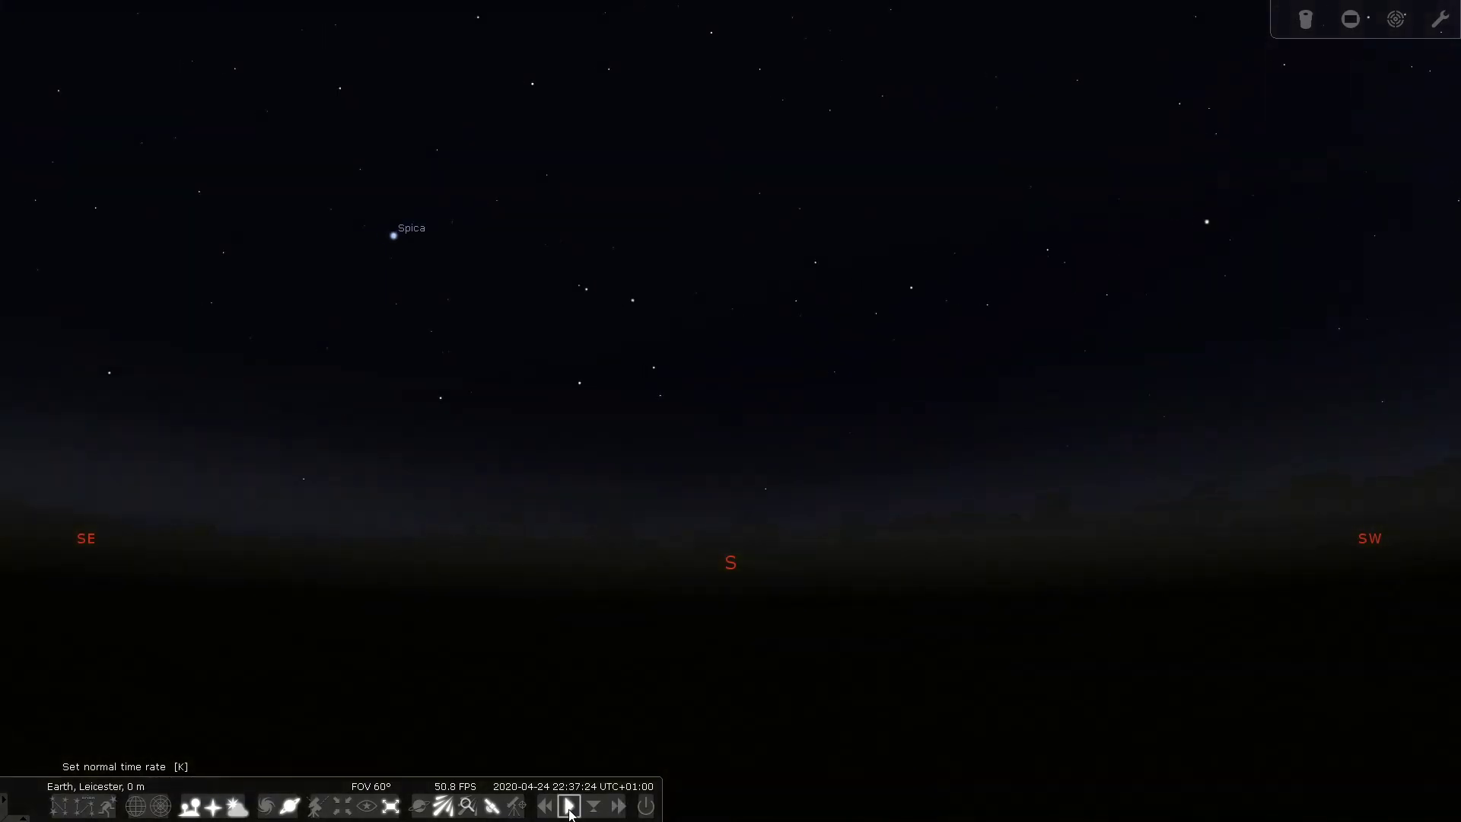
click(616, 805)
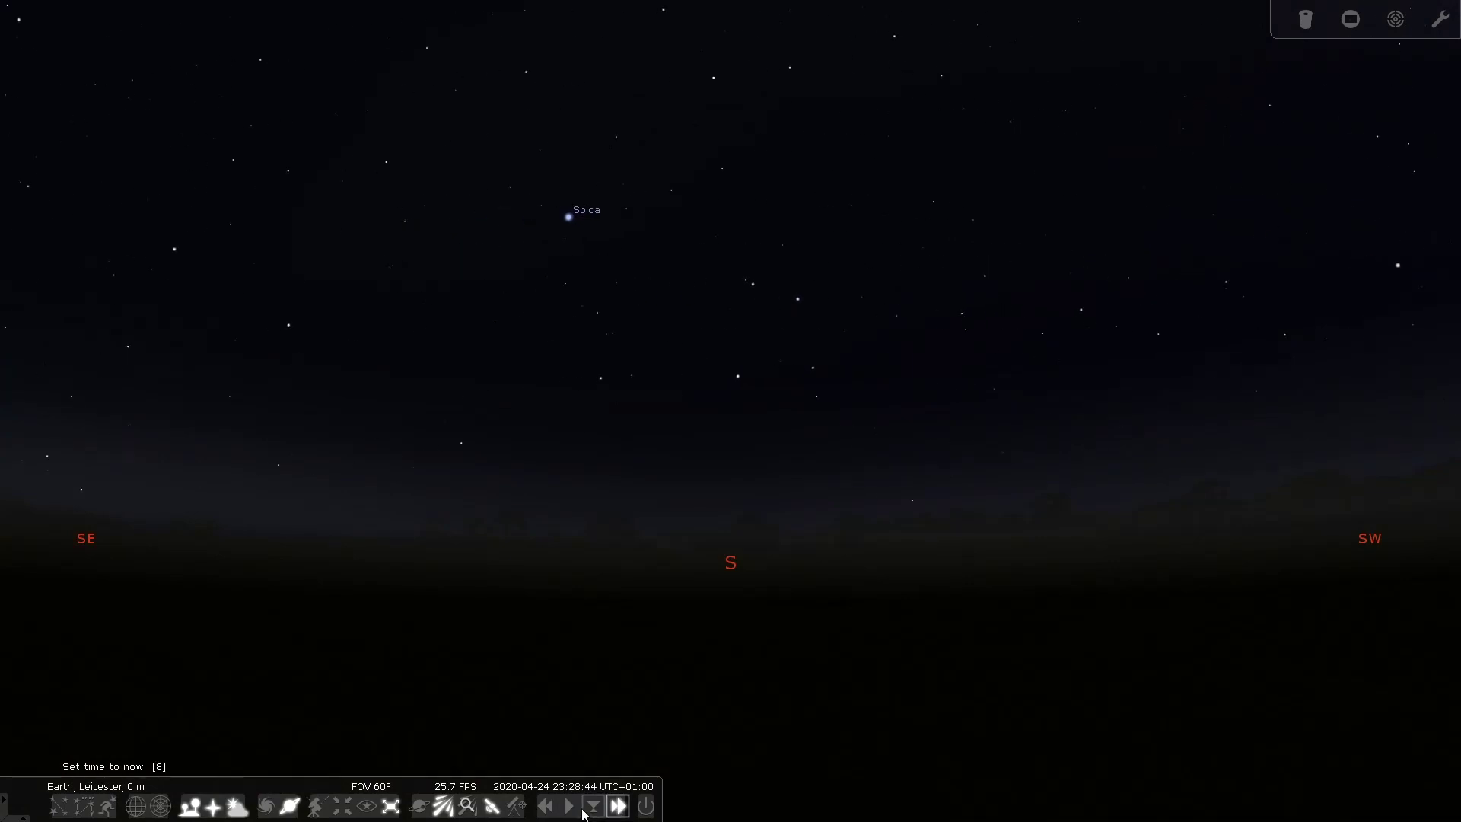
click(569, 806)
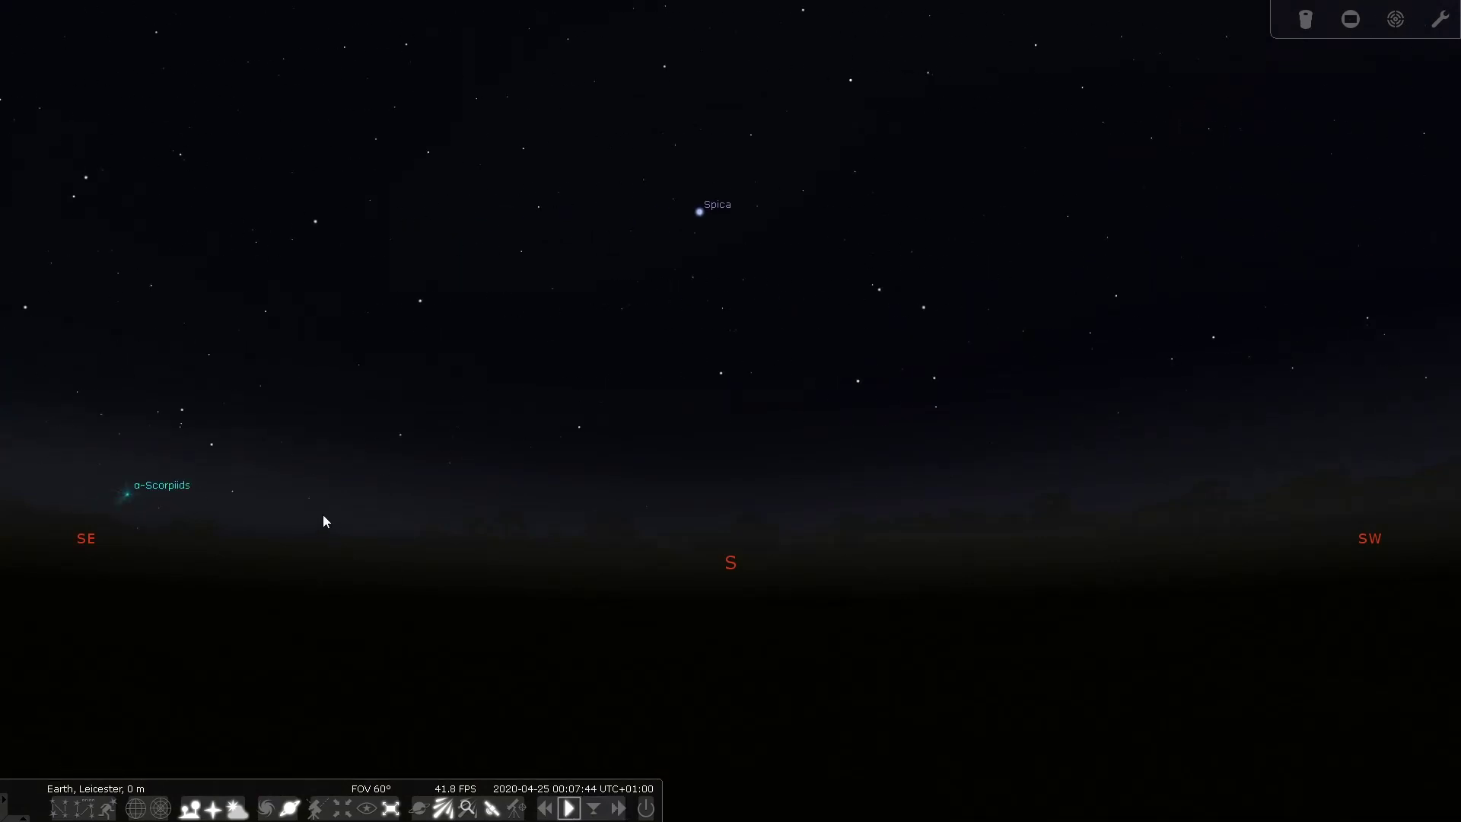
Turn the sky view north and zoom in, centring on Polaris and the telescope marker.
key(Left)
drag(874, 499, 847, 472)
mouse_move(456, 532)
mouse_down()
mouse_move(747, 380)
mouse_move(671, 689)
mouse_up()
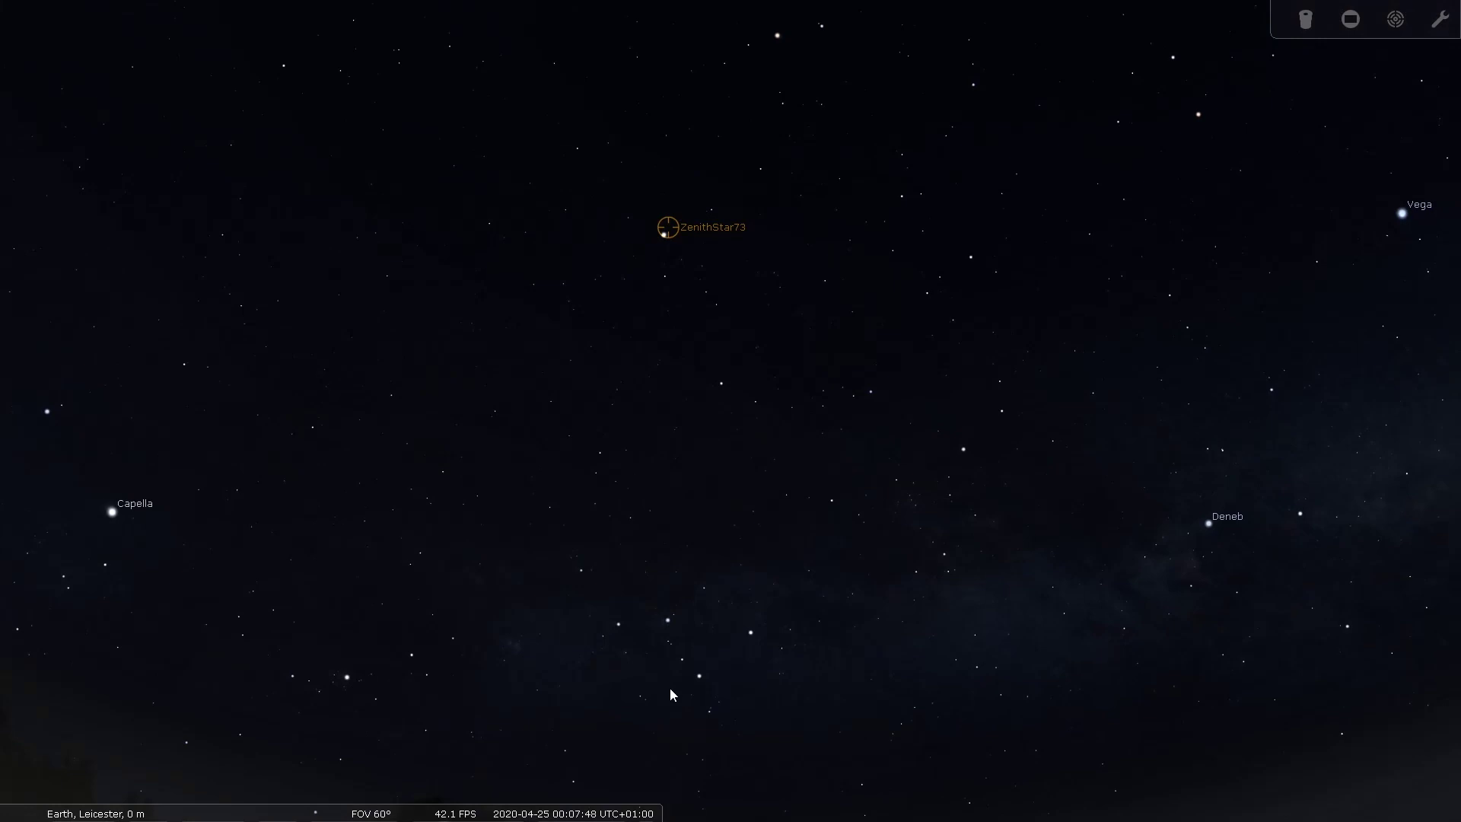
scroll(664, 231, up, 5)
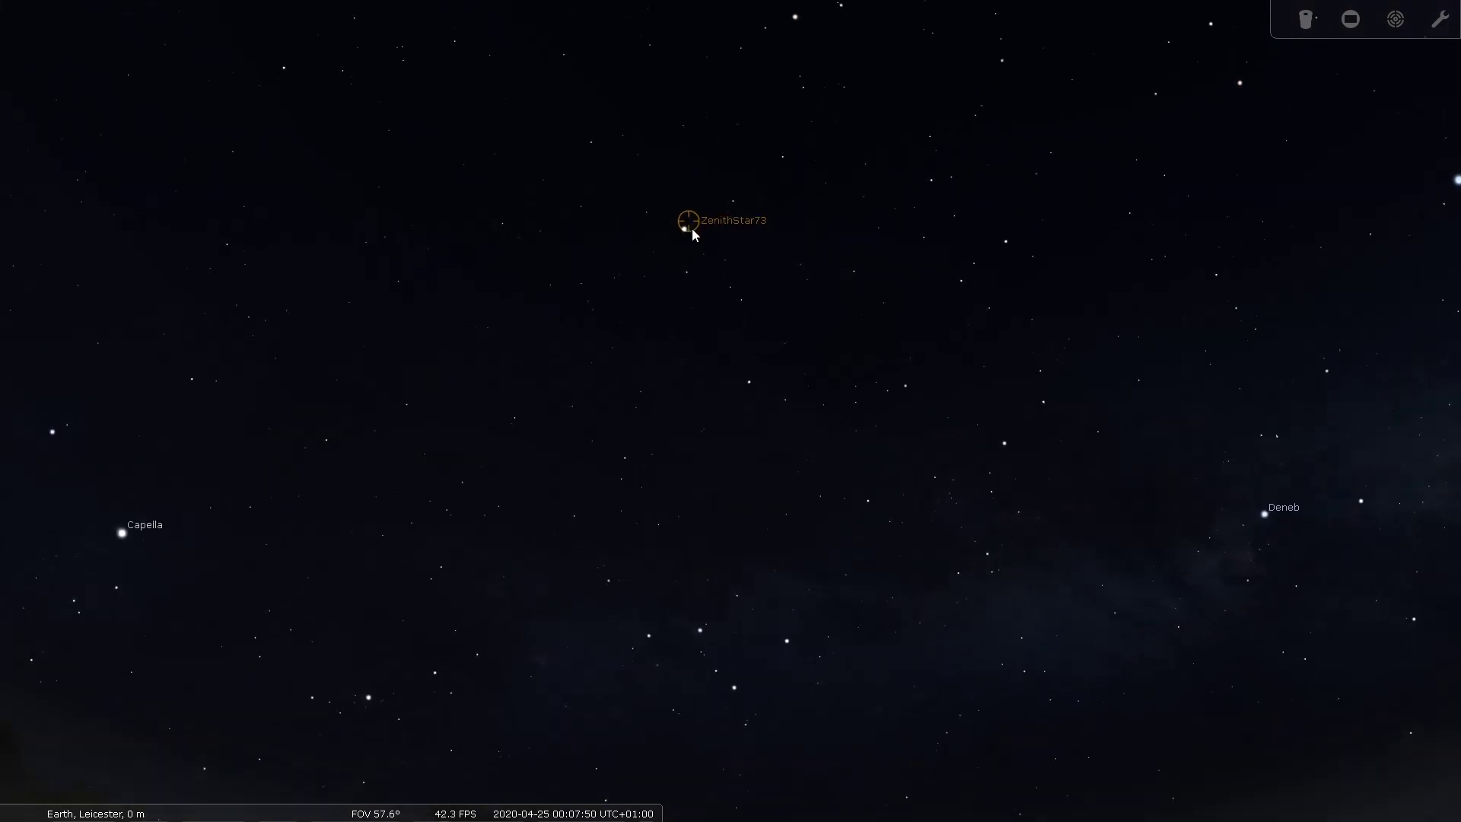
drag(660, 151, 693, 571)
scroll(728, 495, up, 3)
mouse_move(289, 806)
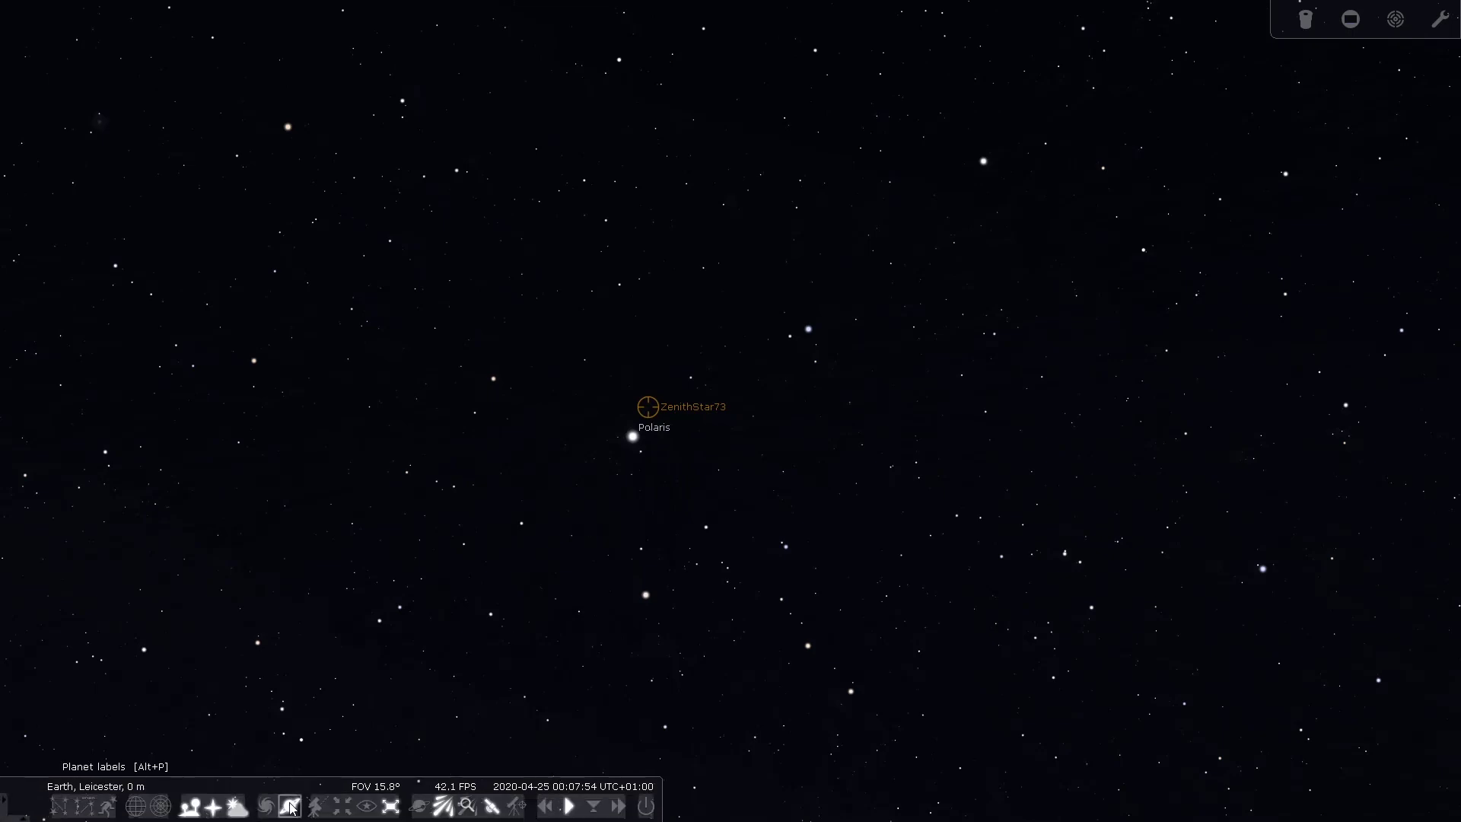
click(266, 808)
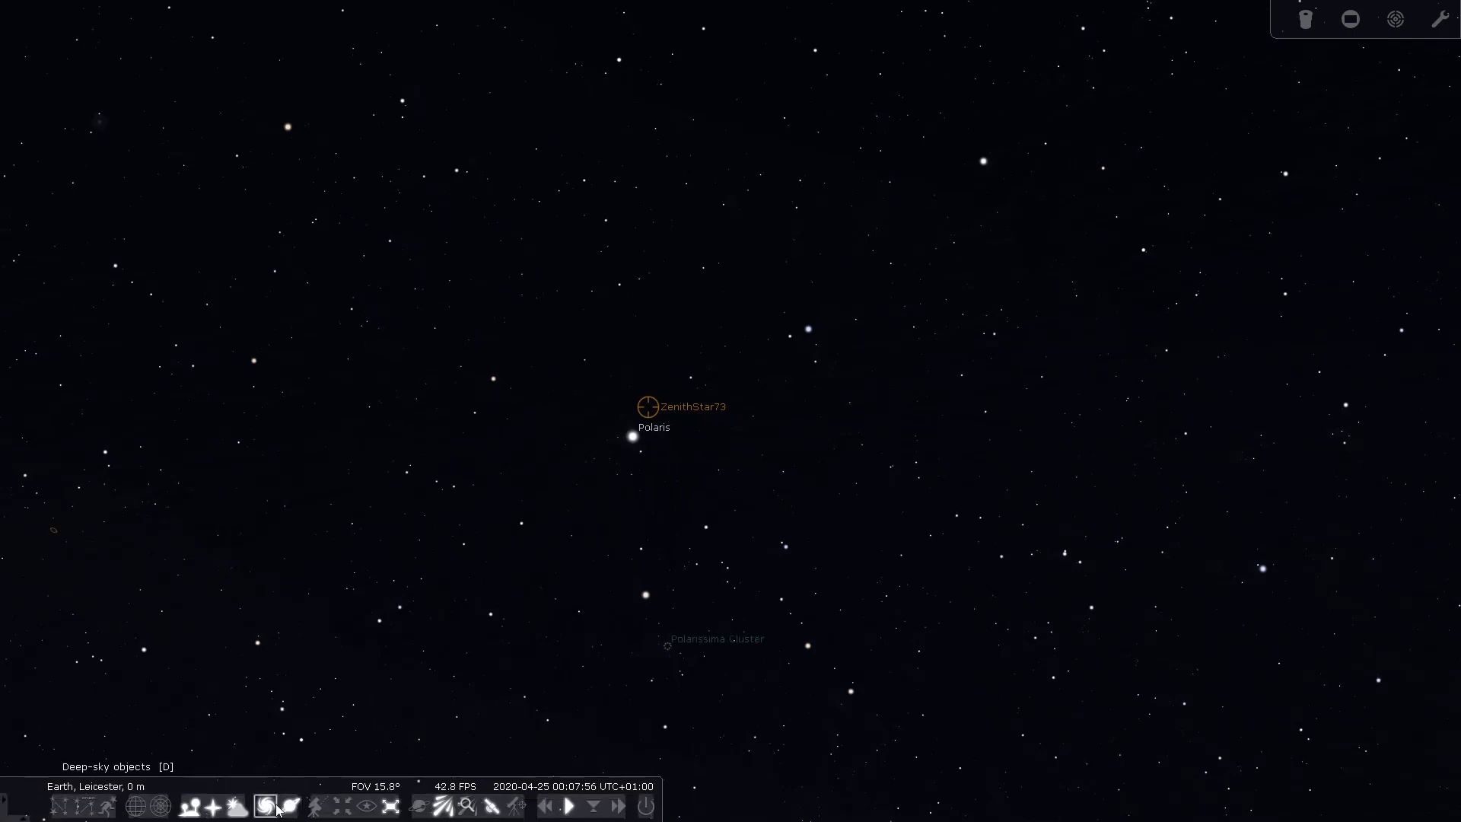
drag(958, 417, 1027, 467)
scroll(499, 277, down, 3)
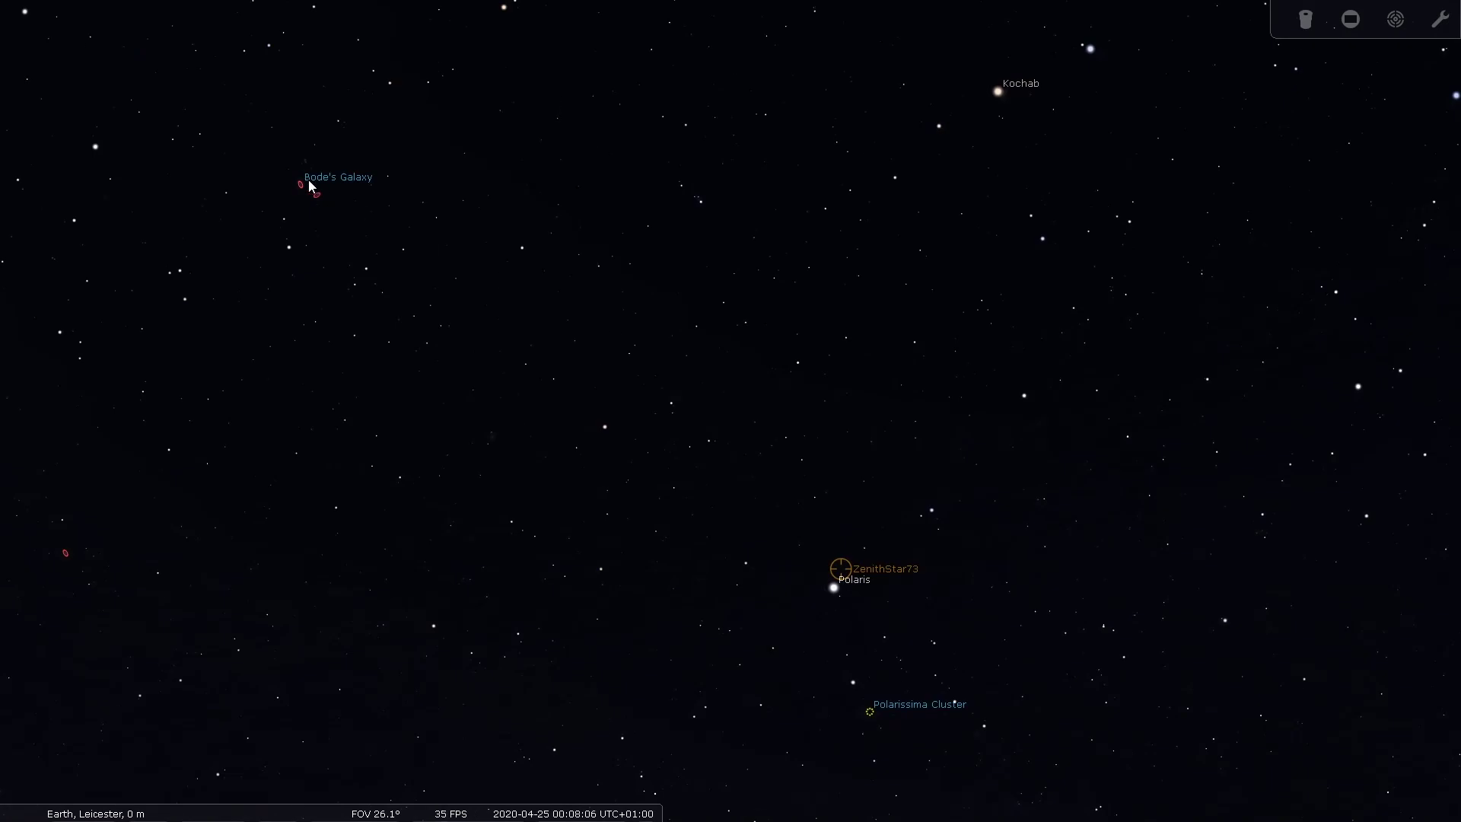
click(336, 139)
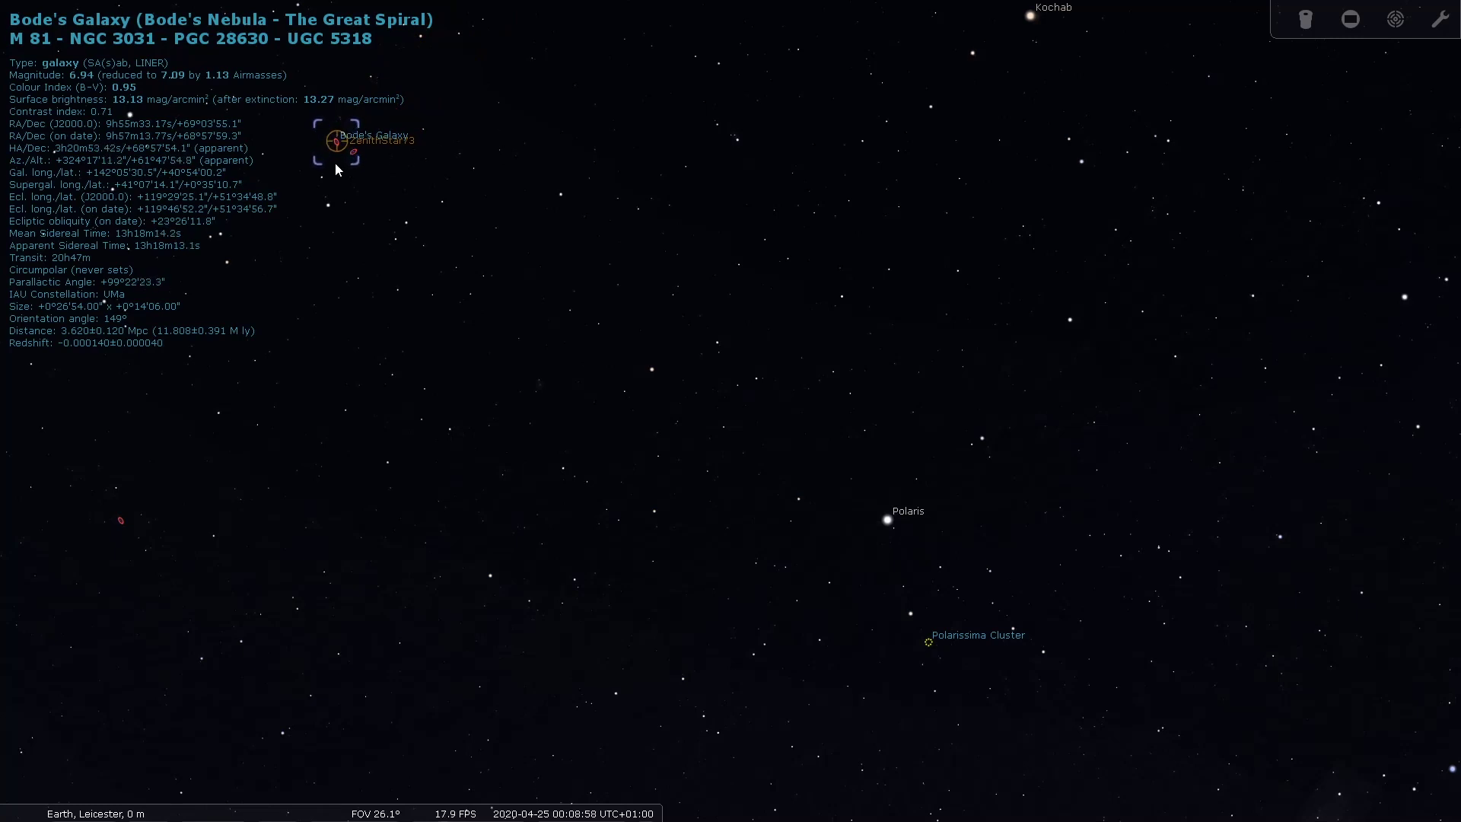
scroll(339, 135, up, 3)
drag(340, 135, 1316, 633)
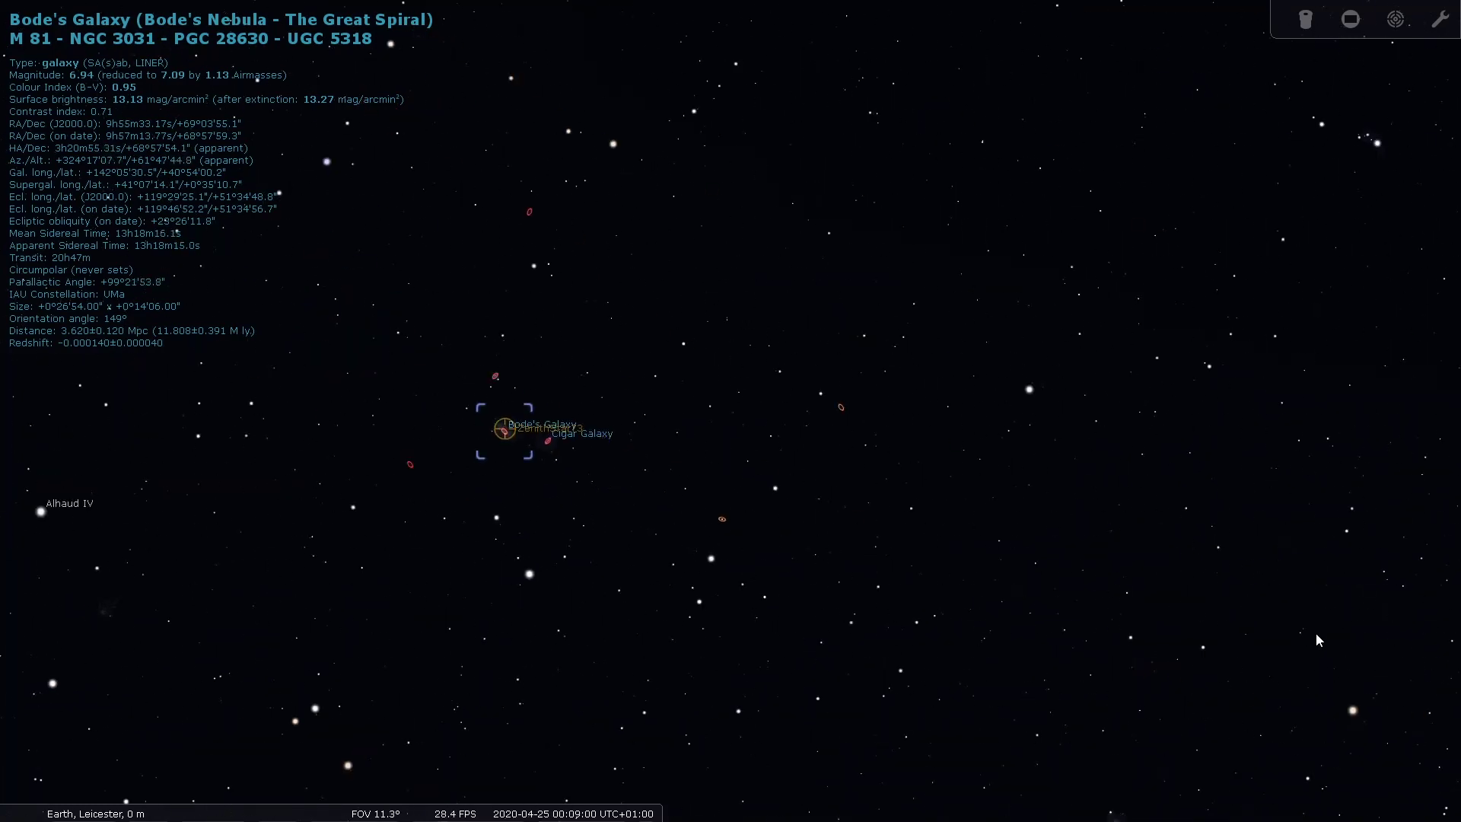
scroll(605, 510, up, 6)
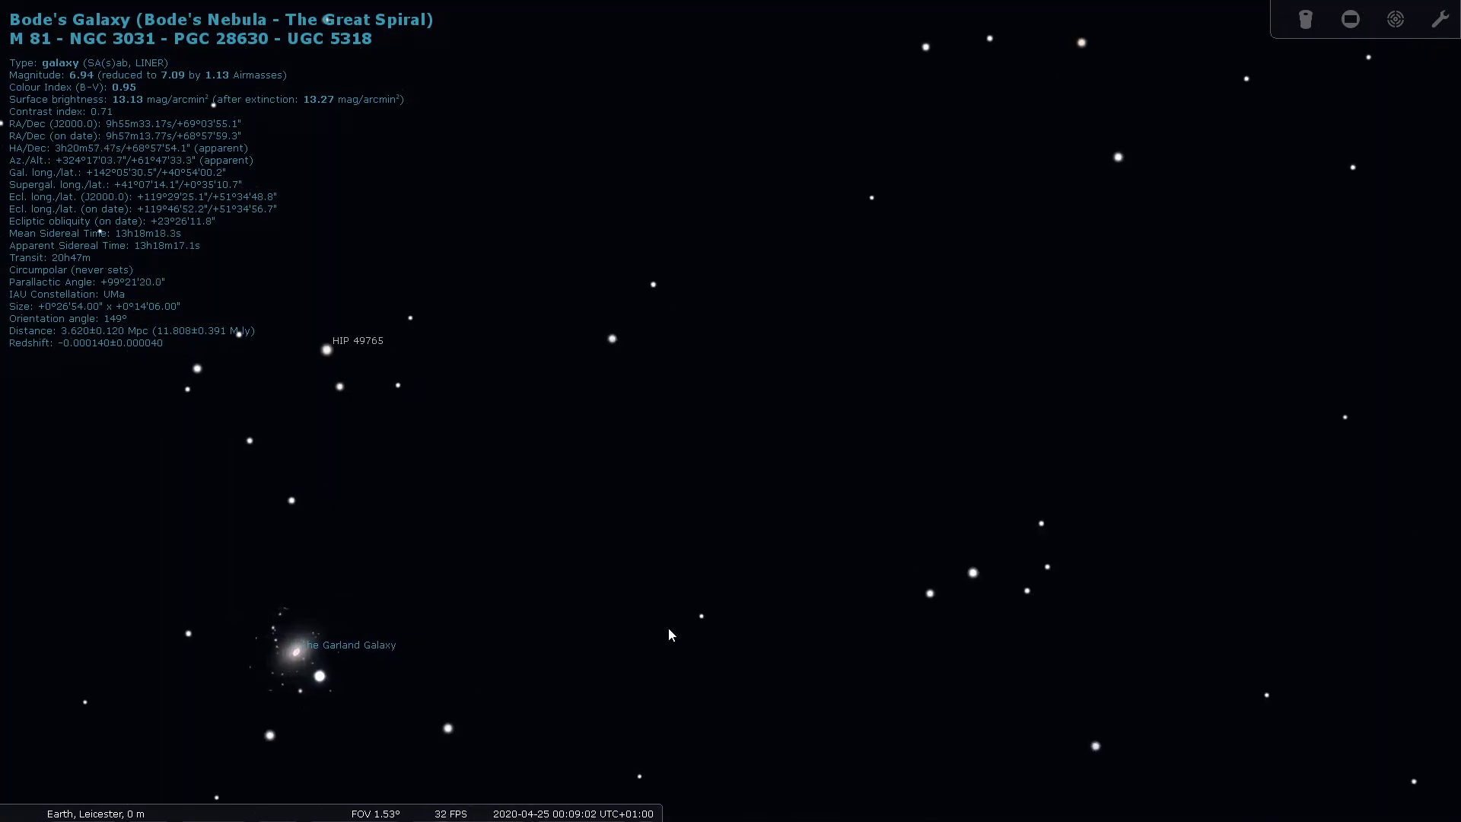
drag(668, 627, 909, 236)
drag(766, 592, 820, 470)
scroll(819, 473, down, 2)
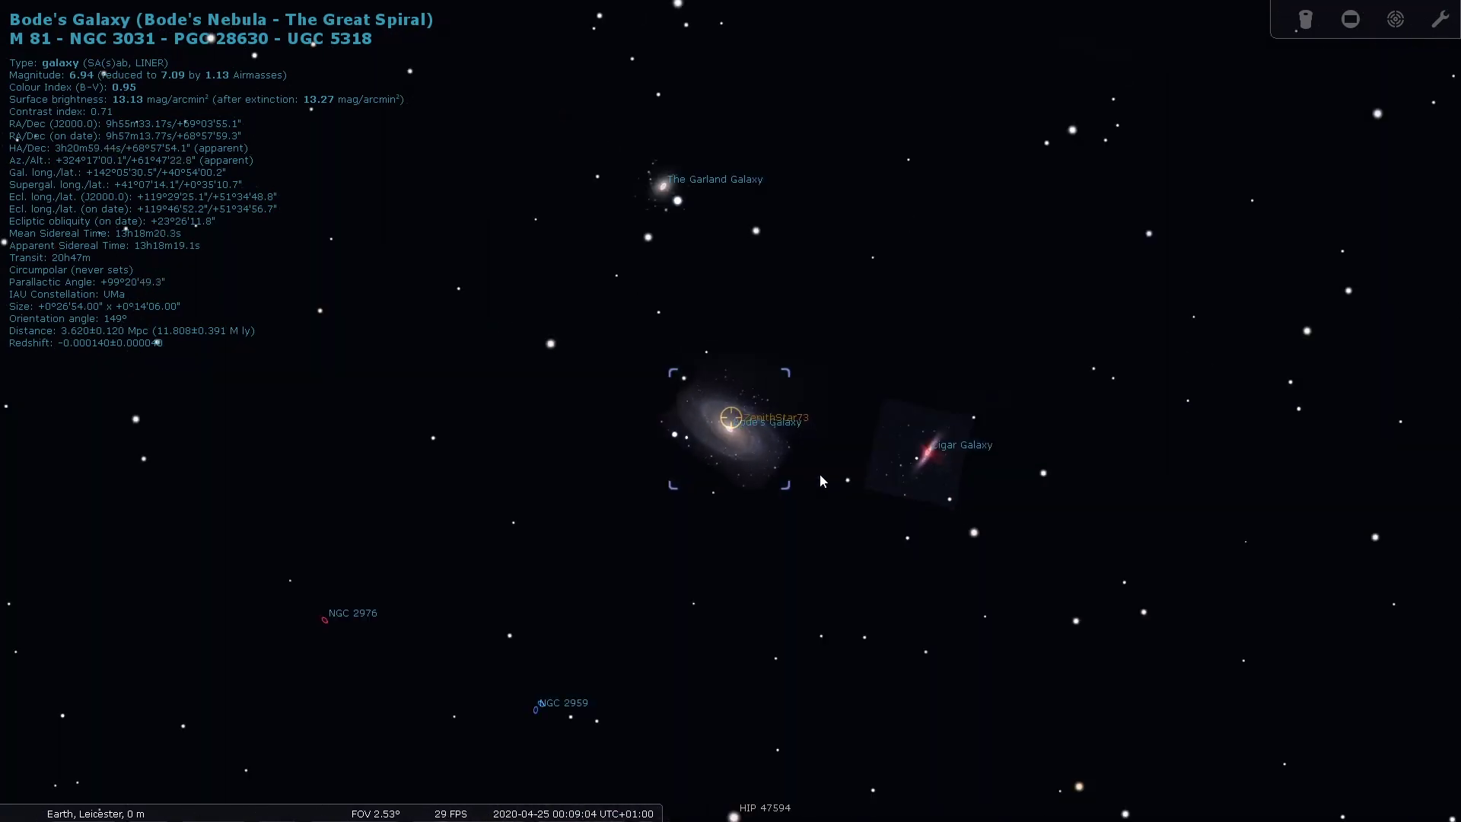
scroll(819, 473, down, 4)
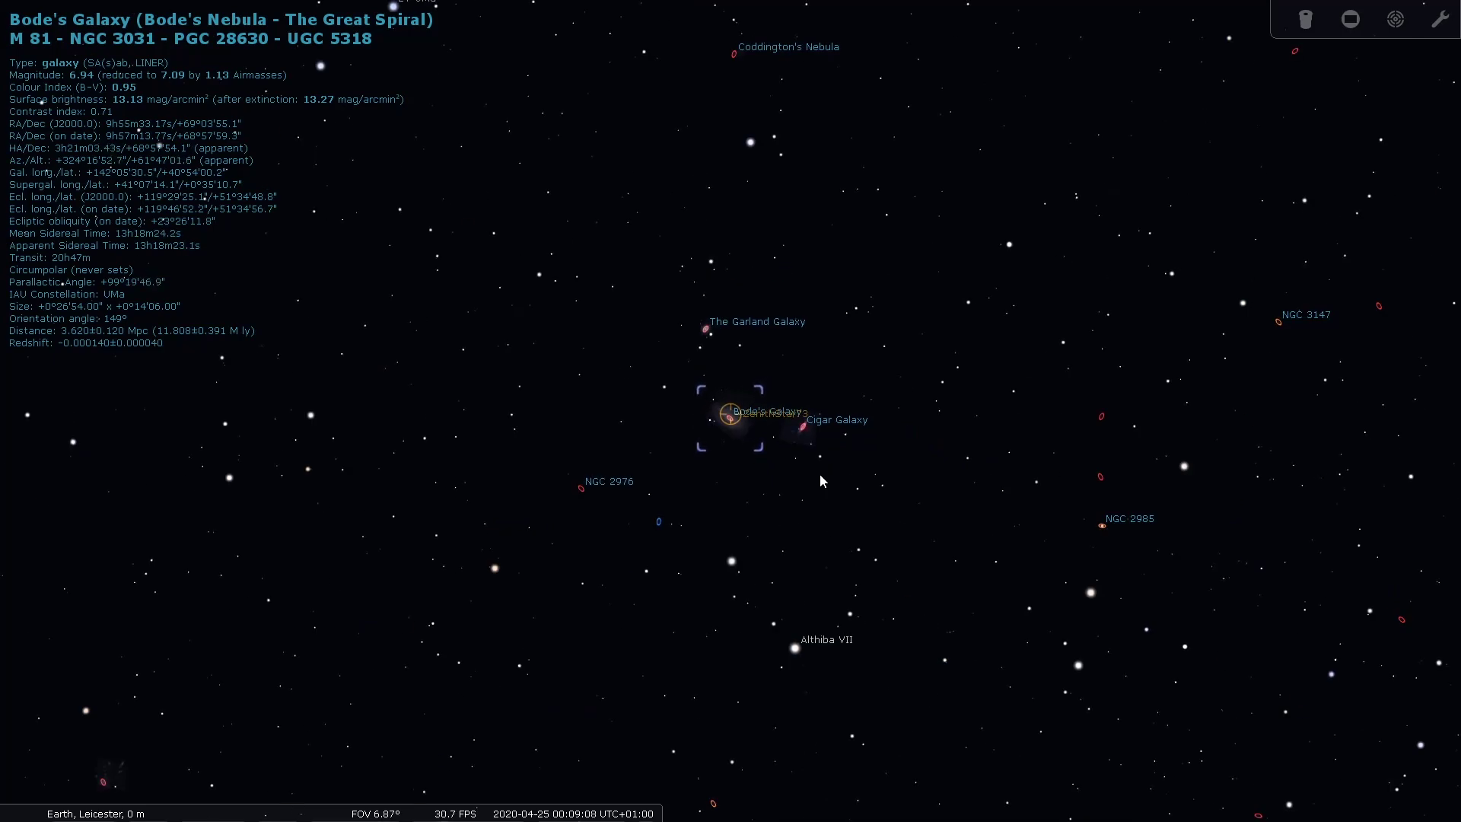
scroll(784, 502, up, 4)
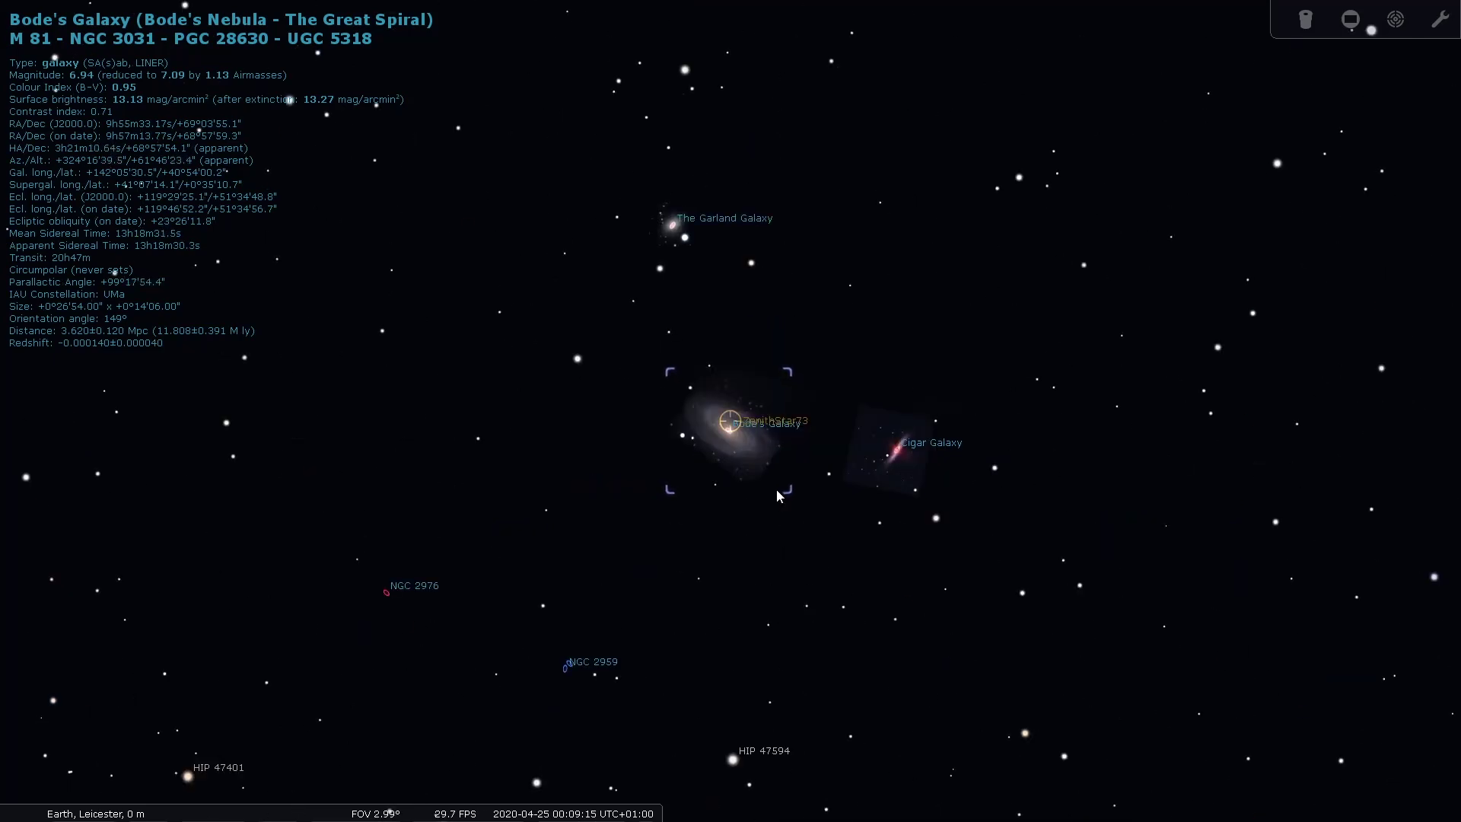
scroll(777, 496, up, 3)
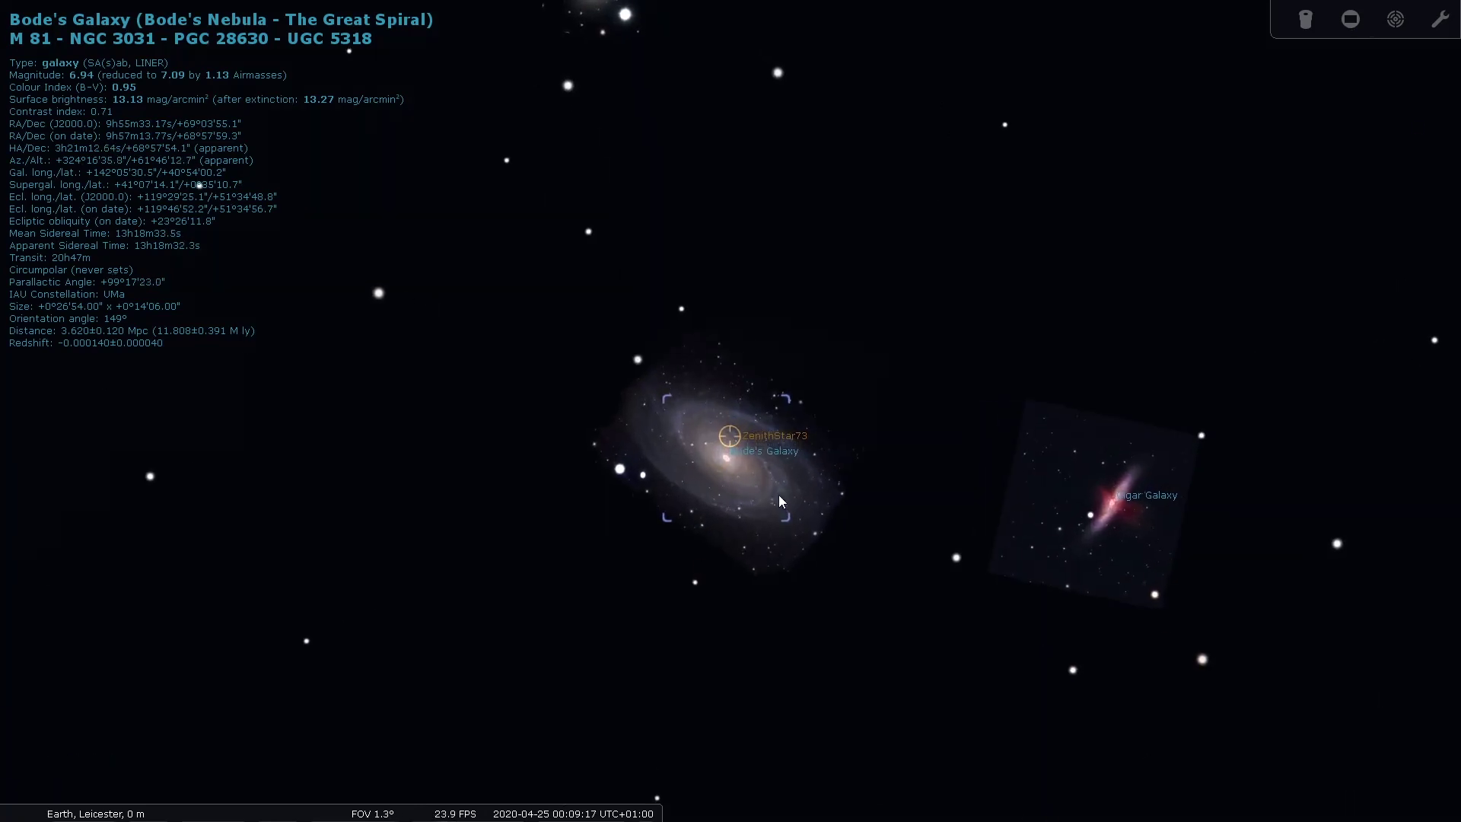
scroll(780, 500, down, 4)
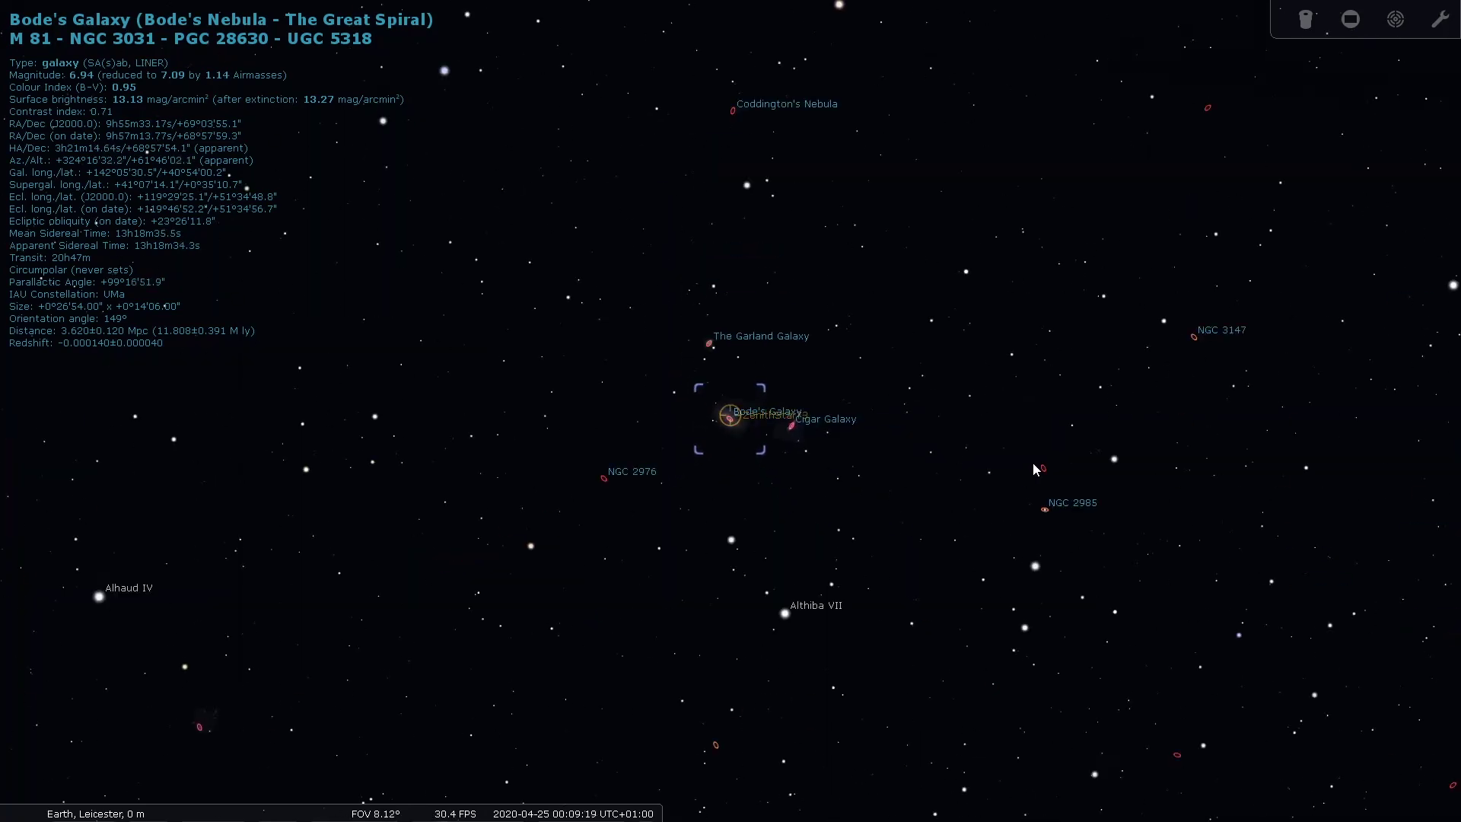
drag(1036, 470, 622, 281)
scroll(855, 479, down, 2)
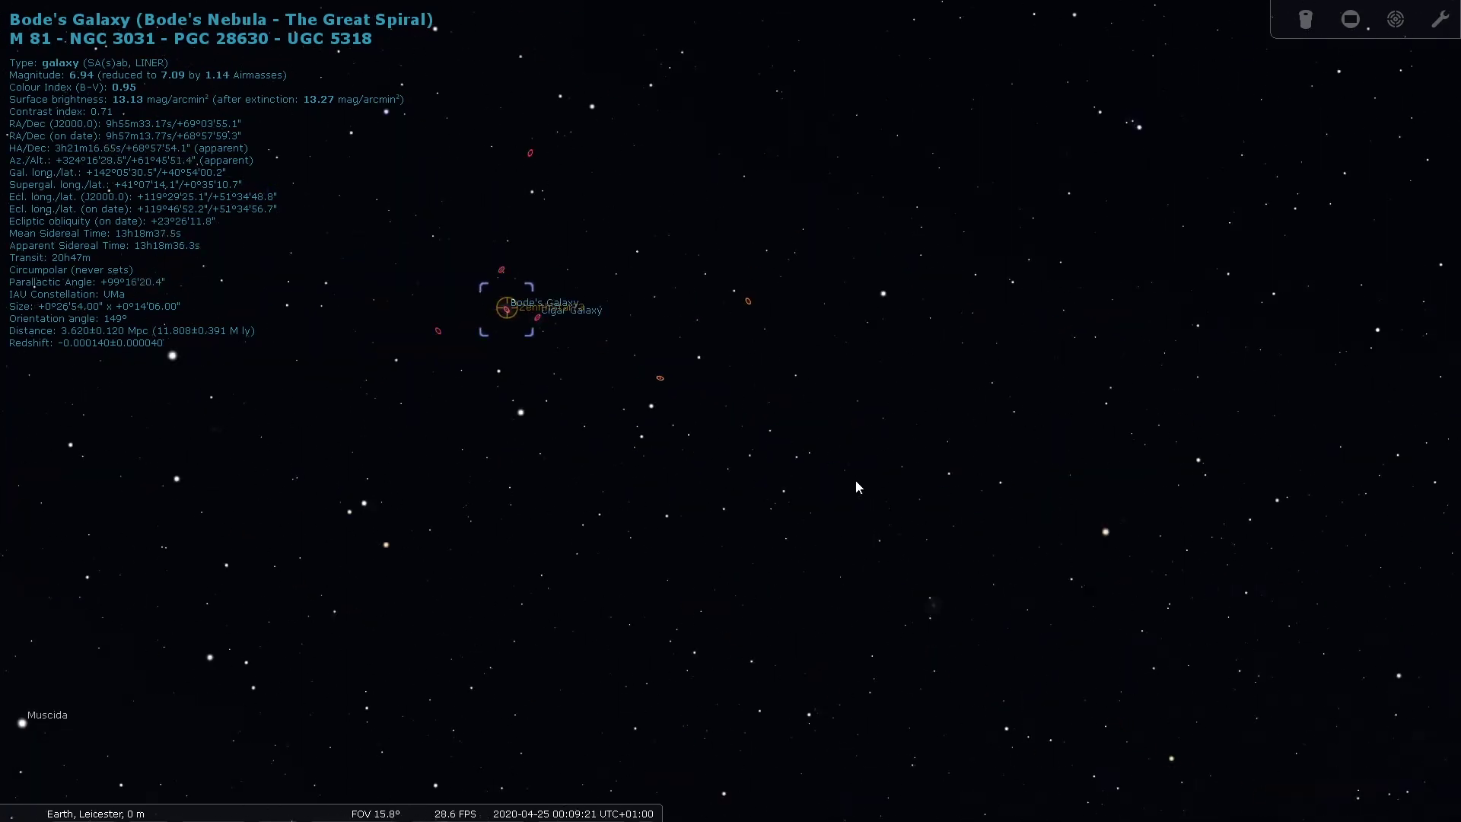
drag(855, 479, 733, 261)
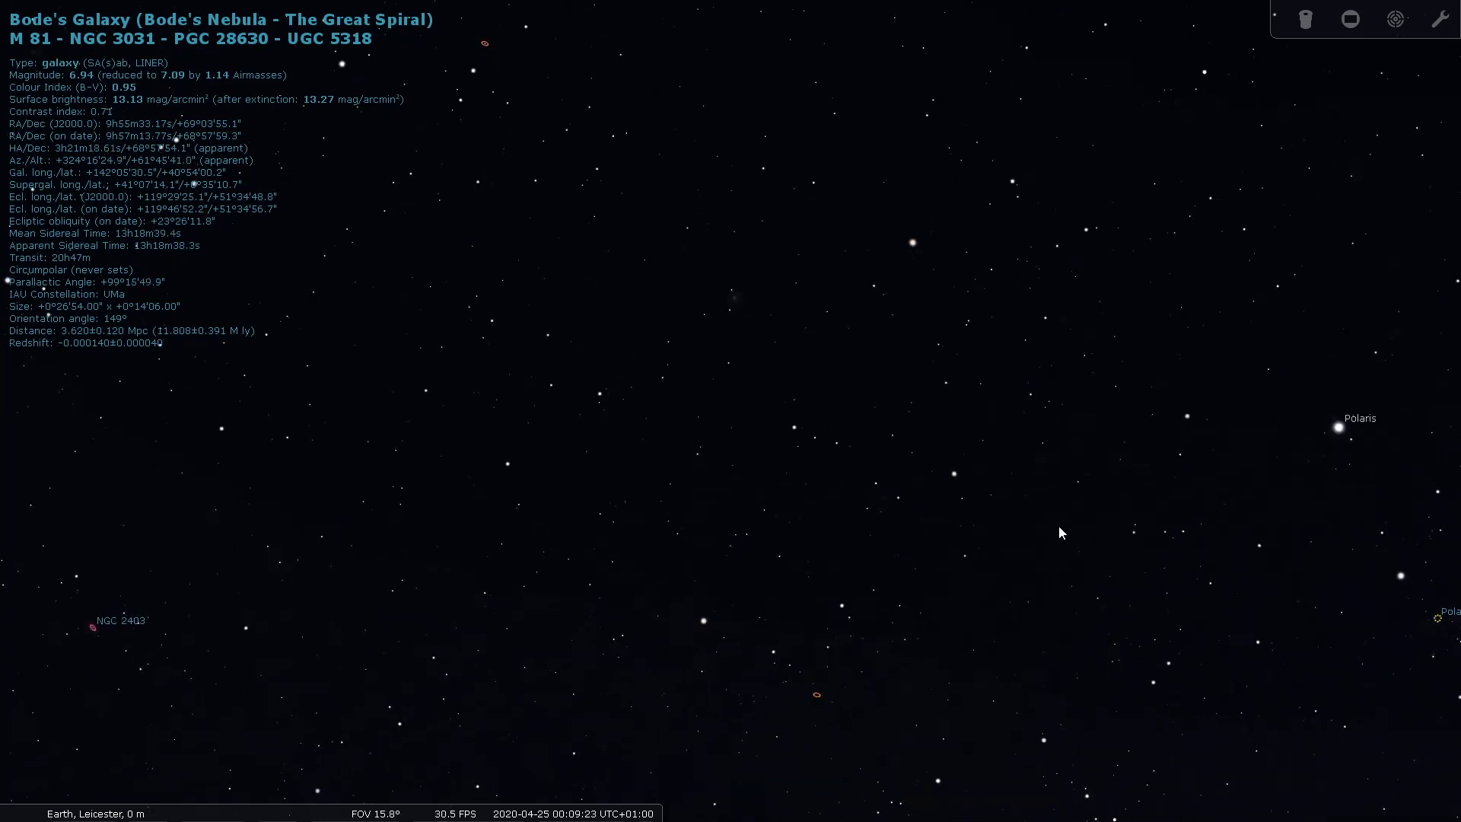
drag(694, 386, 1079, 588)
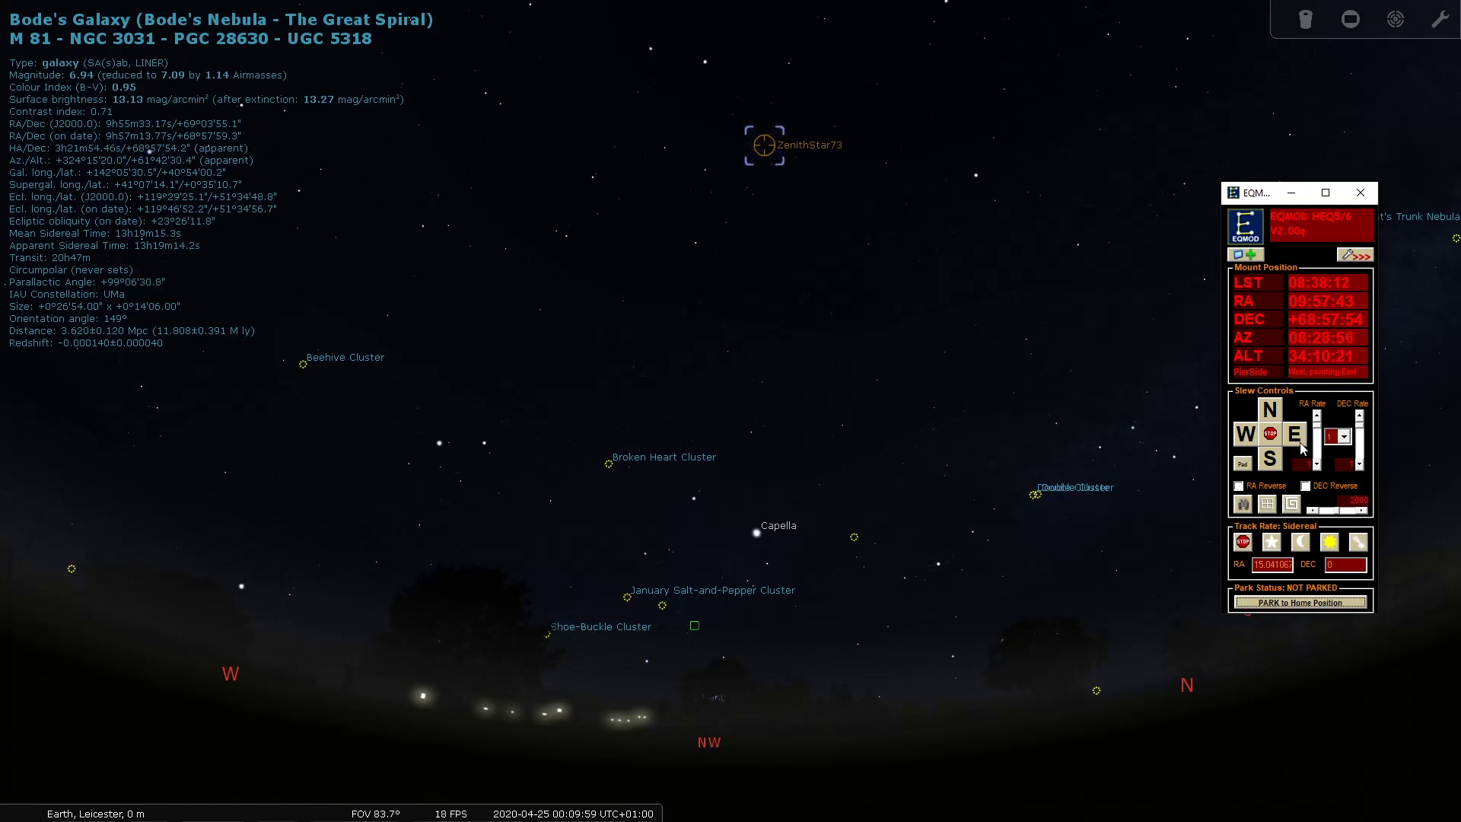
Park the EQMOD mount at its home position, then select the Soul Nebula in the northern sky.
click(1290, 603)
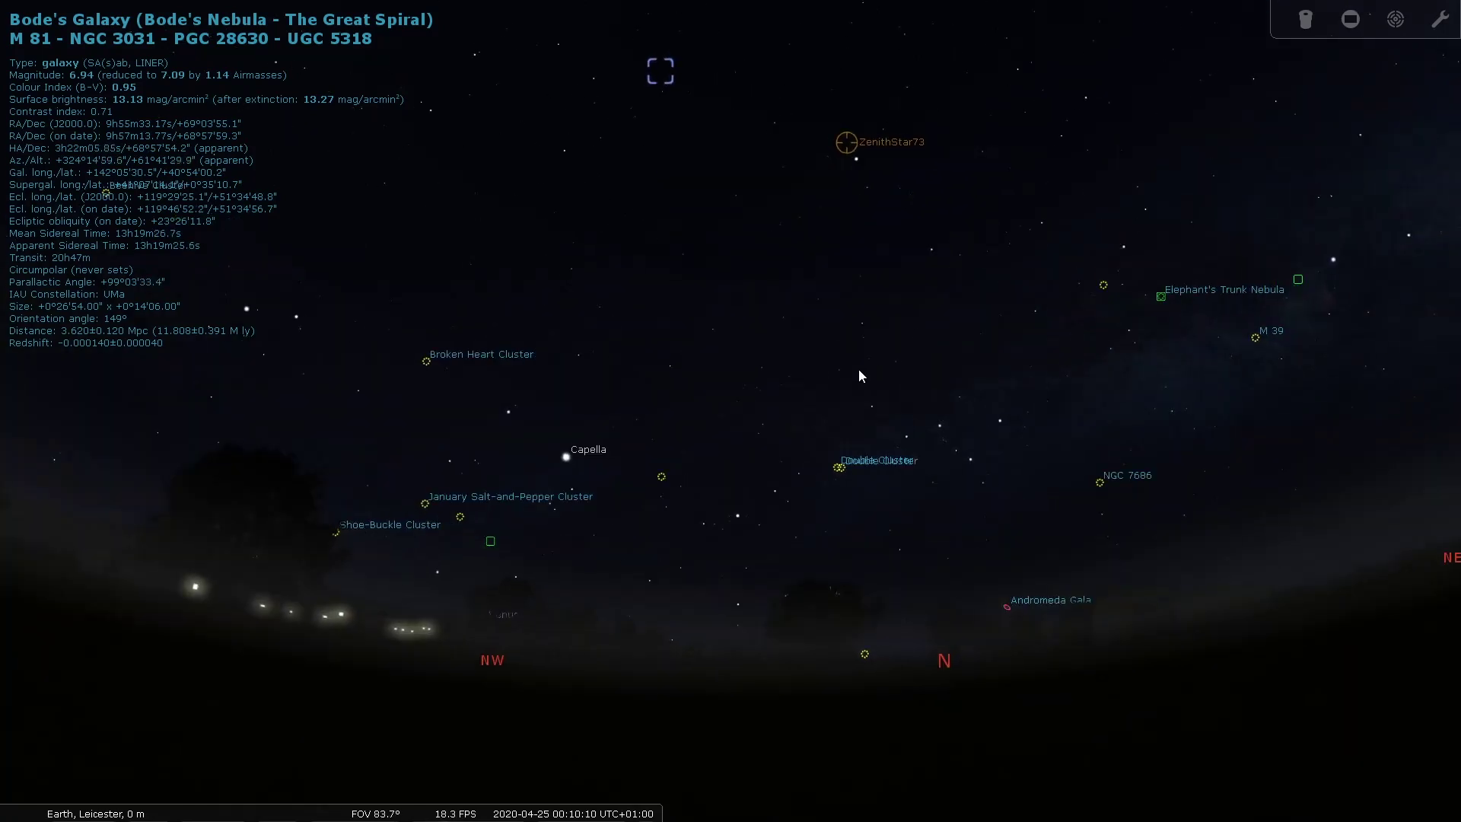
drag(858, 368, 753, 378)
scroll(728, 212, up, 5)
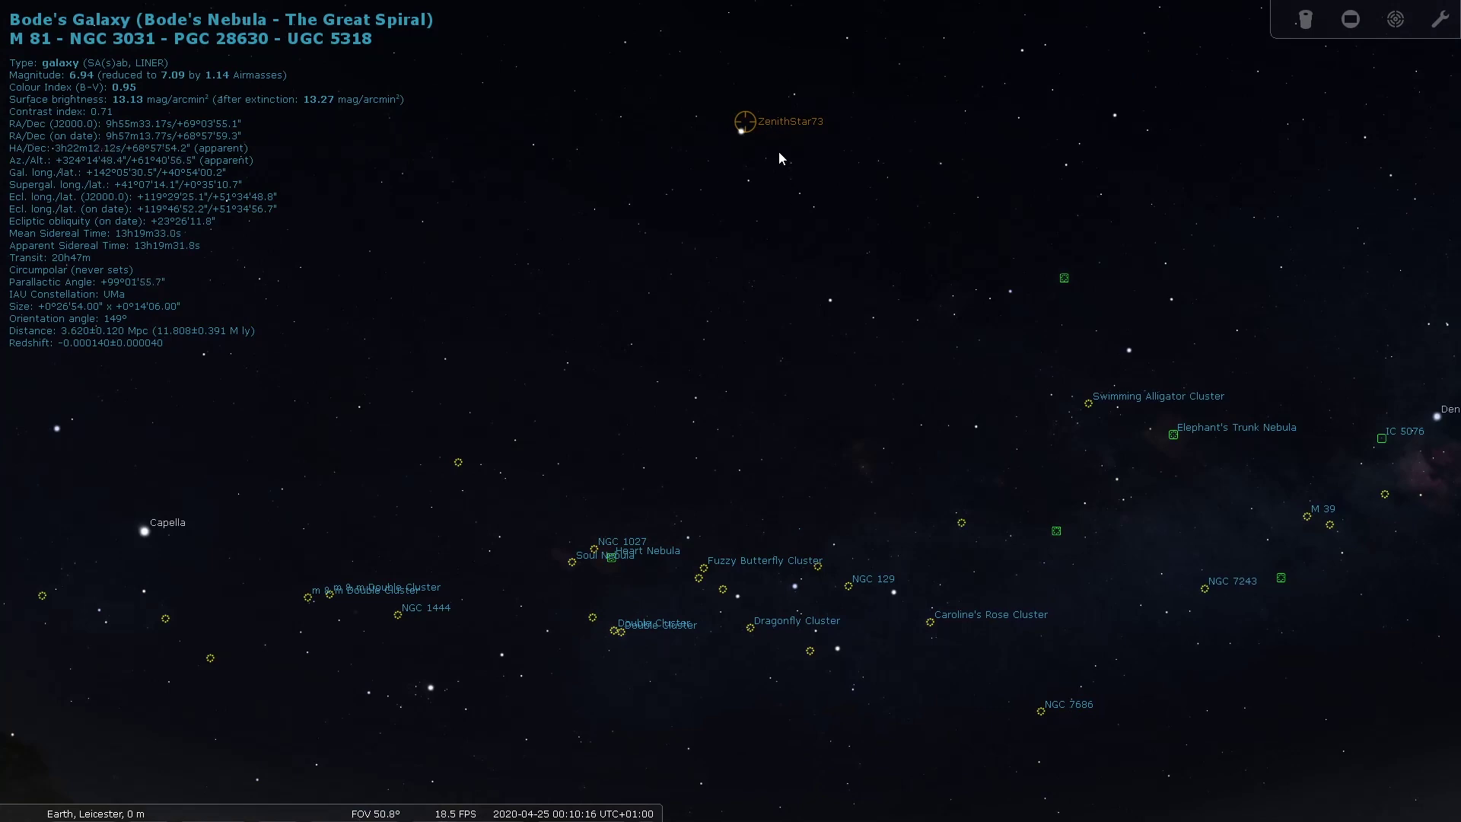
scroll(746, 374, down, 5)
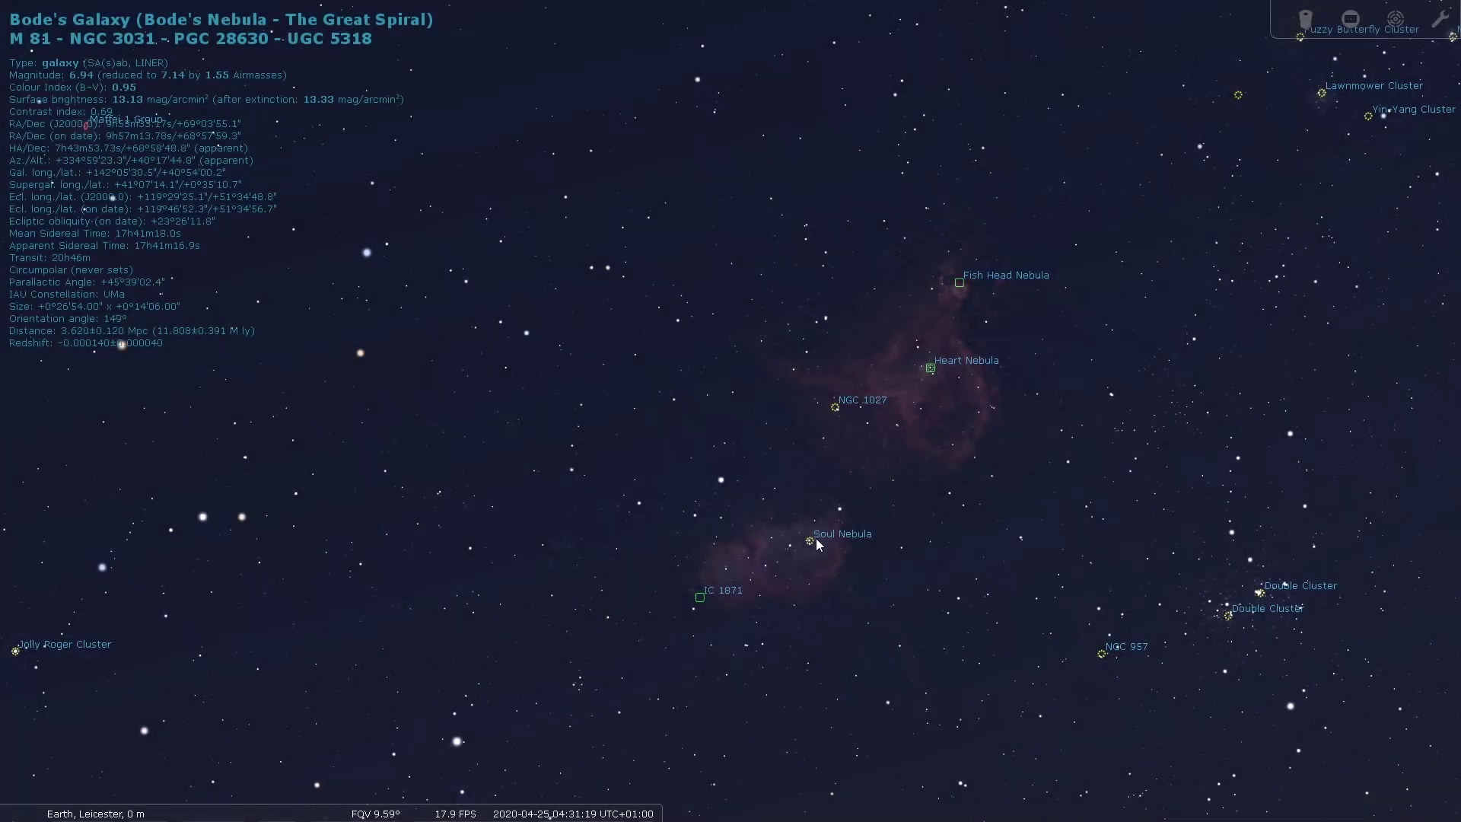
click(816, 539)
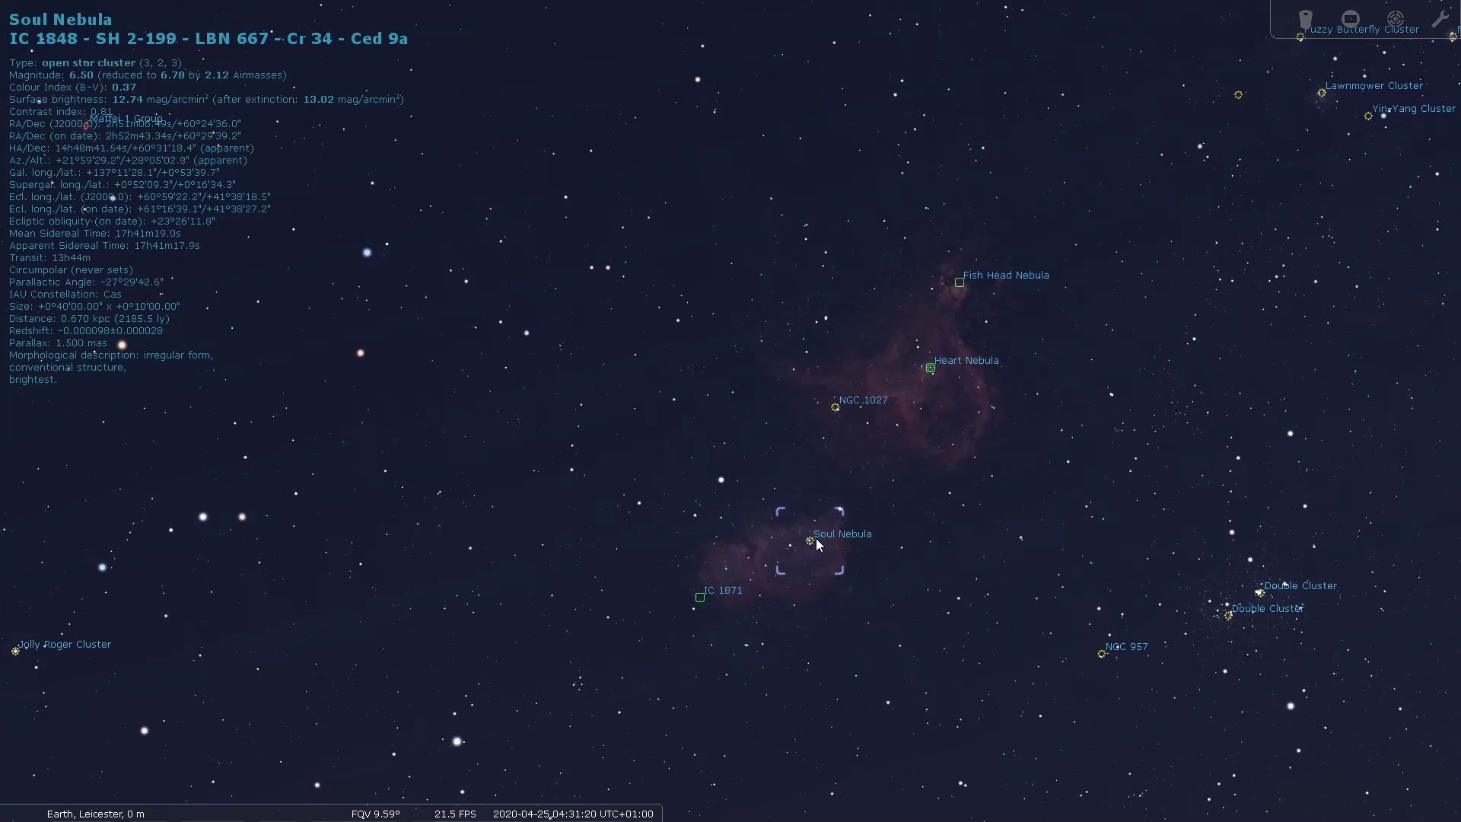